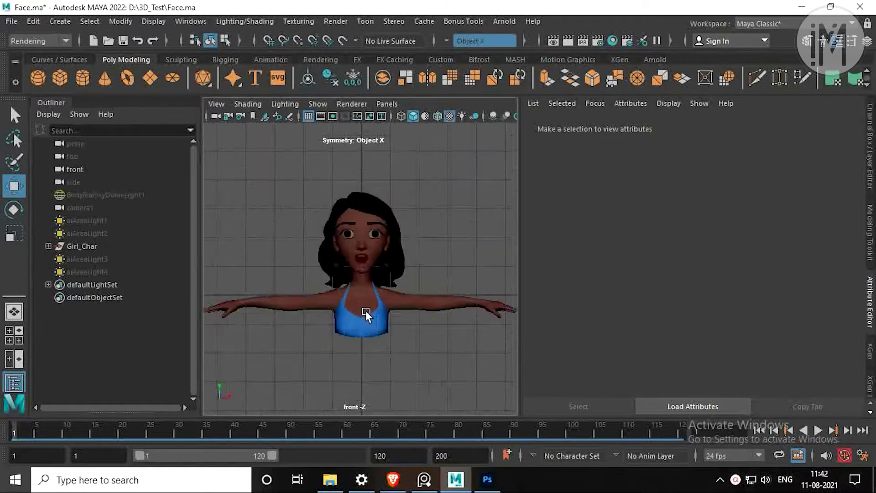
Step: Examine the girl character's face, shoulders and arms in the perspective and front views
key("space")
key("space")
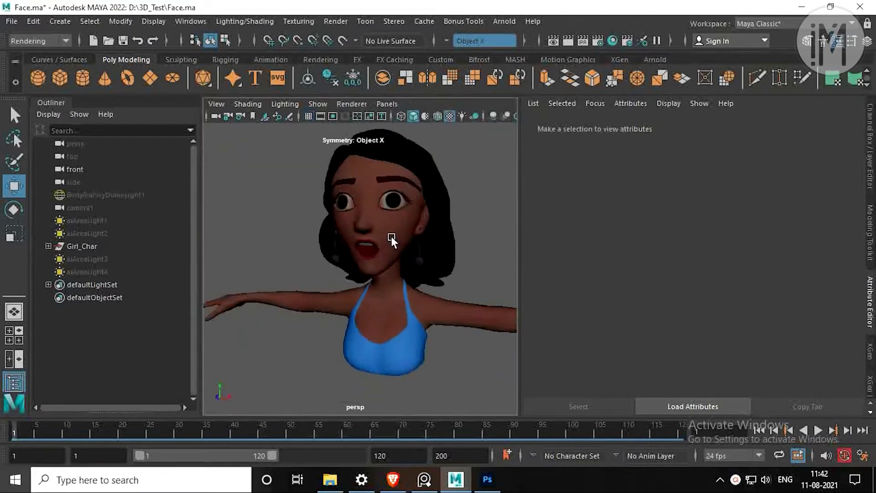
mouse_move(391, 237)
left_mouse_down("alt")
mouse_move(319, 248)
mouse_move(395, 253)
mouse_move(448, 242)
mouse_move(410, 237)
mouse_move(397, 248)
left_mouse_up("alt")
scroll(447, 243, "down", 5)
scroll(364, 291, "up", 5)
left_click_drag(364, 291, 346, 278, "alt")
scroll(329, 284, "up", 8)
scroll(274, 332, "down", 4)
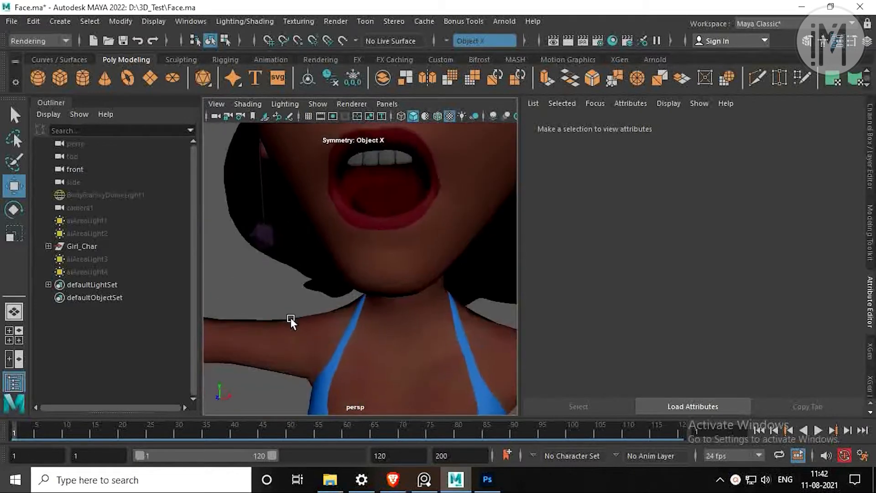
key("space")
key("space")
scroll(322, 333, "up", 4)
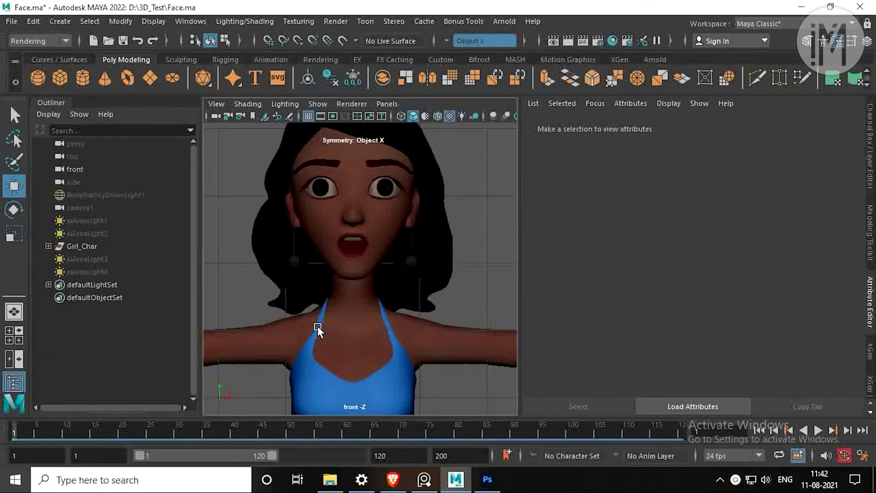
scroll(306, 294, "down", 6)
scroll(309, 294, "up", 2)
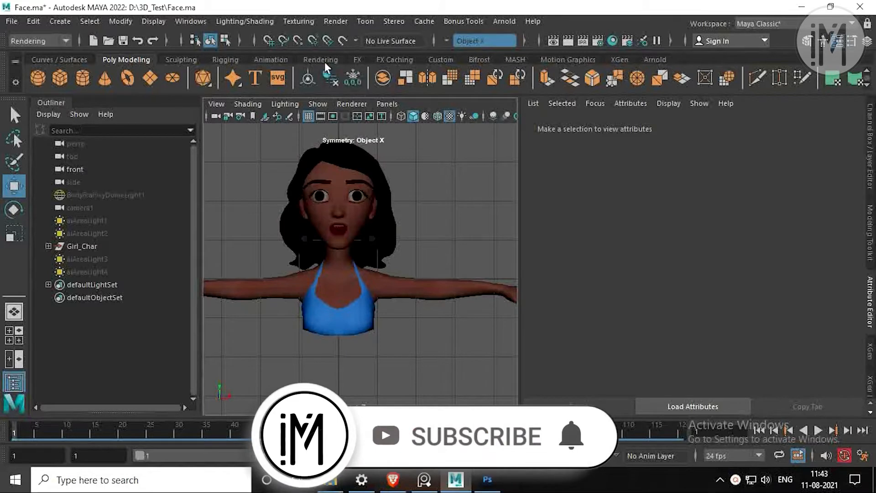
Step: Switch to the Rigging menu set, start the Create Joints tool and enable X-Ray Joints in the front view
left_click(19, 40)
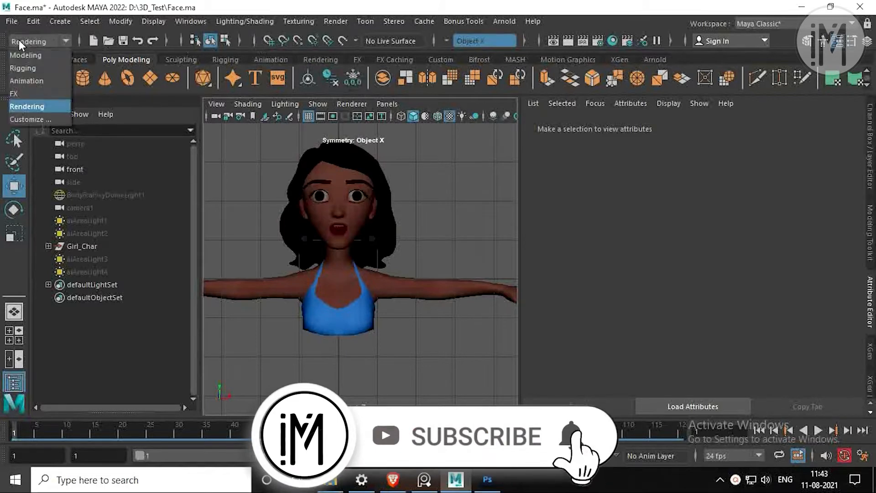
left_click(34, 80)
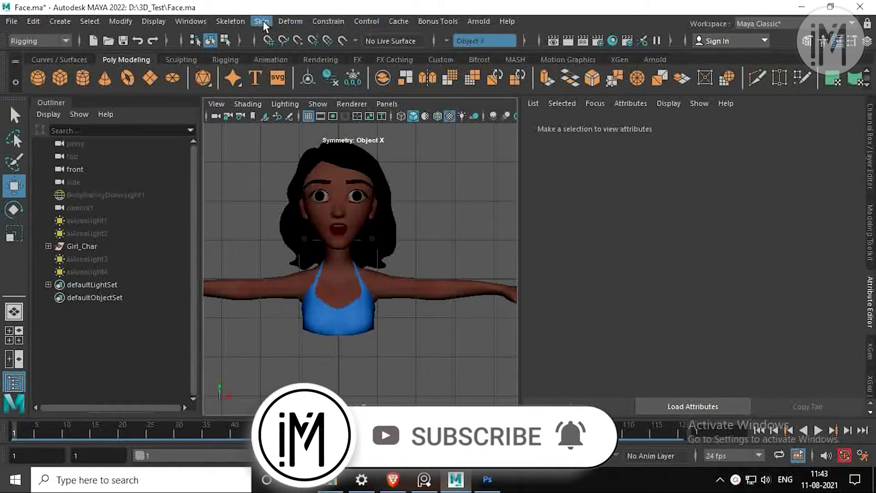
left_click(237, 20)
left_click(248, 54)
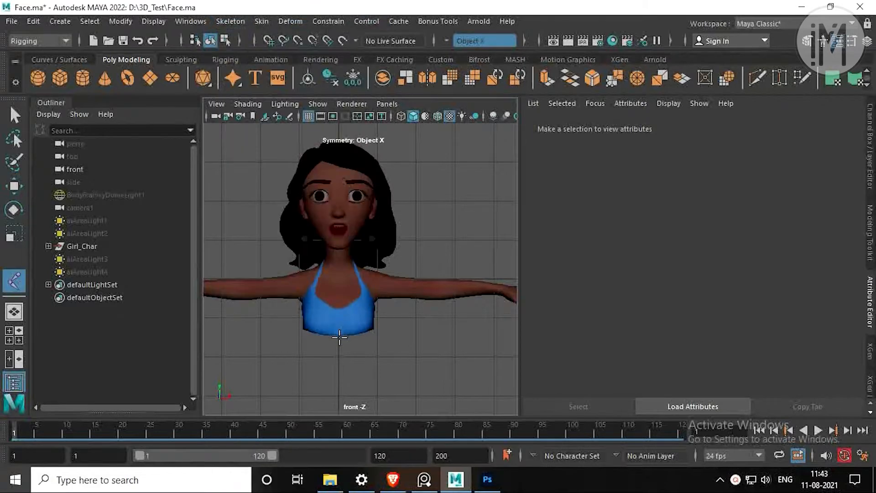
scroll(338, 335, "up", 2)
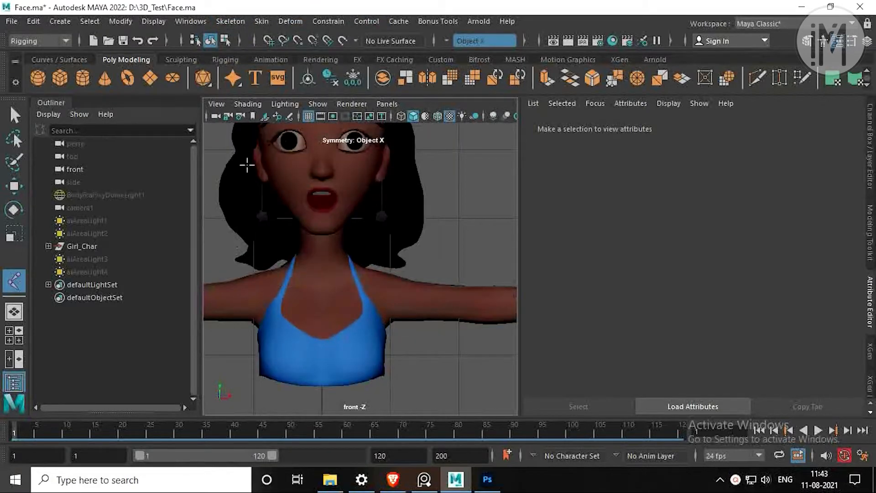
left_click(248, 103)
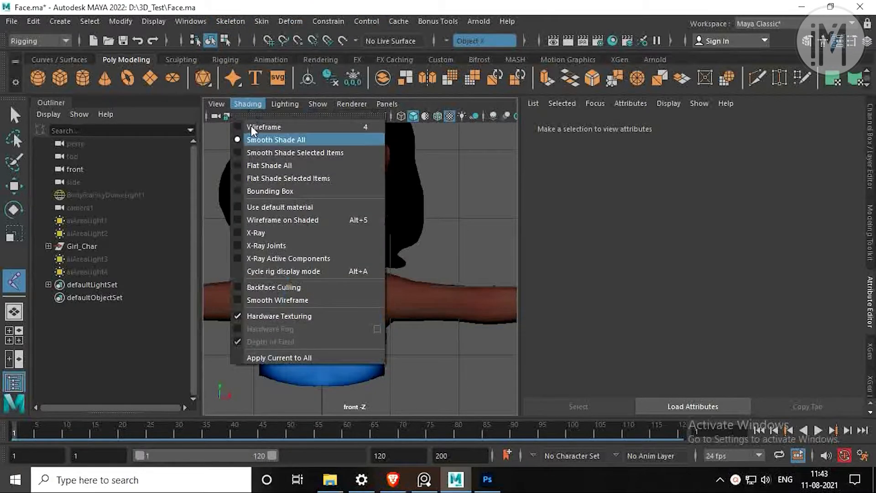
left_click(275, 245)
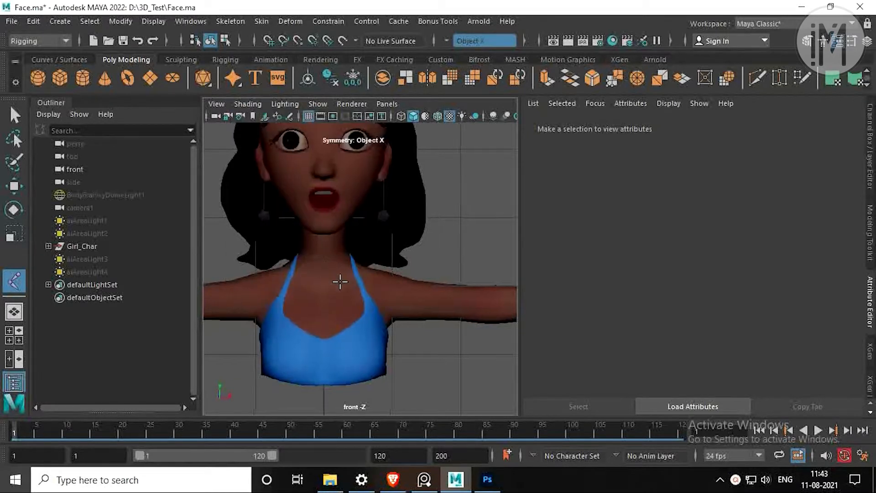
middle_click_drag(339, 284, 346, 274, "alt")
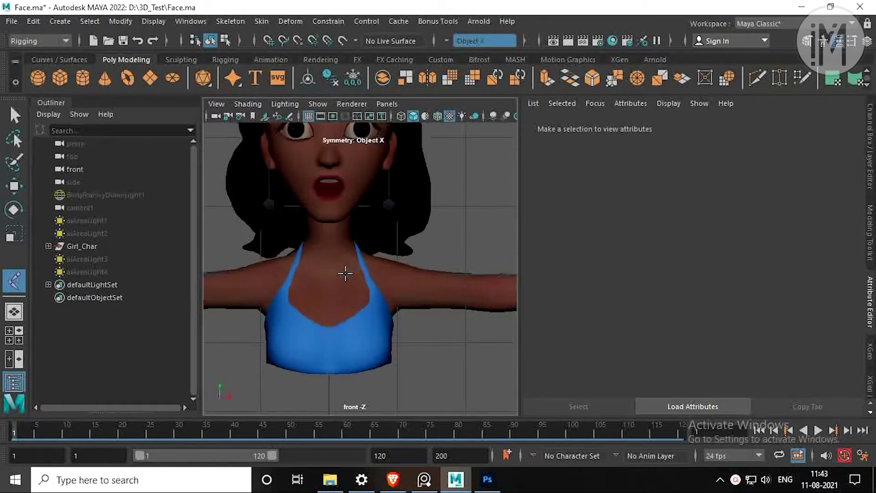
Step: Undo the trial joint at the waist and place a root joint at mid-chest followed by a shoulder joint
left_click(330, 371)
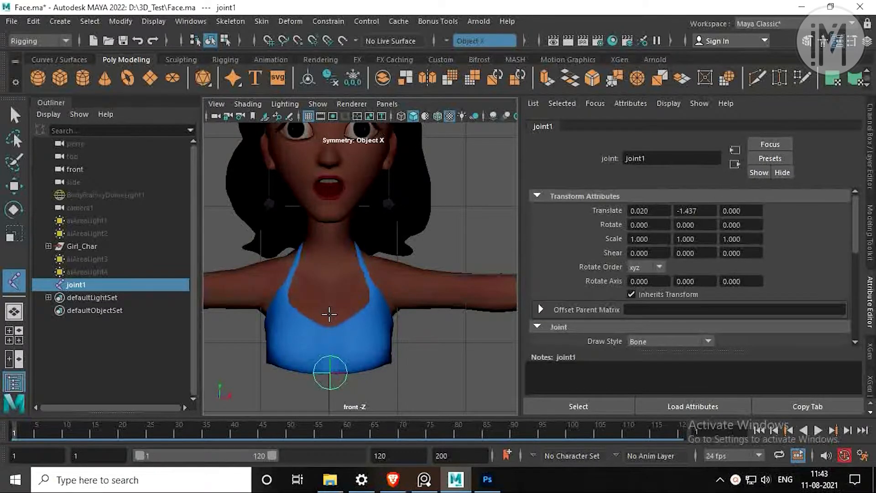
key("ctrl+z")
scroll(366, 321, "down", 5)
middle_click_drag(359, 320, 338, 302, "alt")
scroll(334, 296, "up", 4)
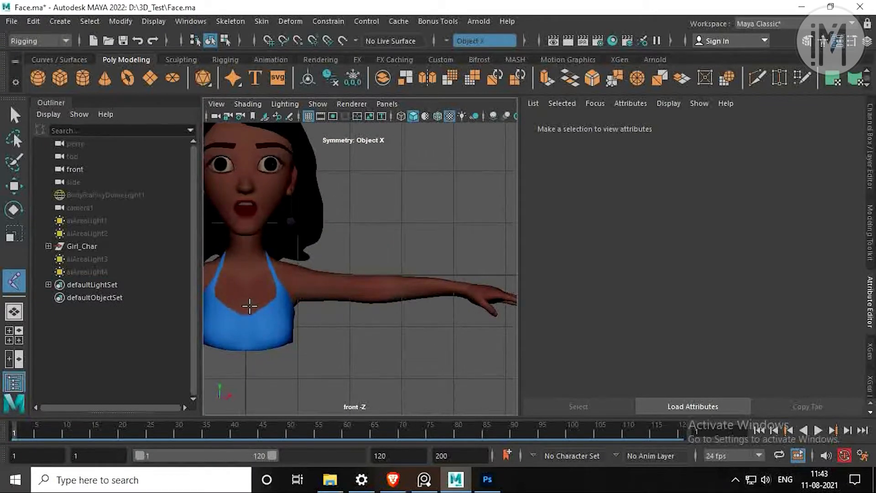
left_click(249, 306)
left_click(288, 277)
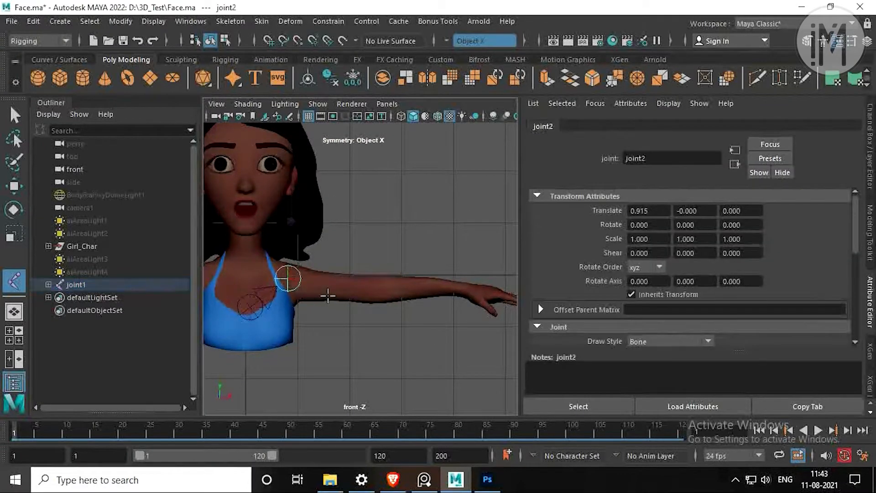
Step: Extend the joint chain along the arm with an elbow joint and a wrist joint in the top view
scroll(366, 307, "up", 5)
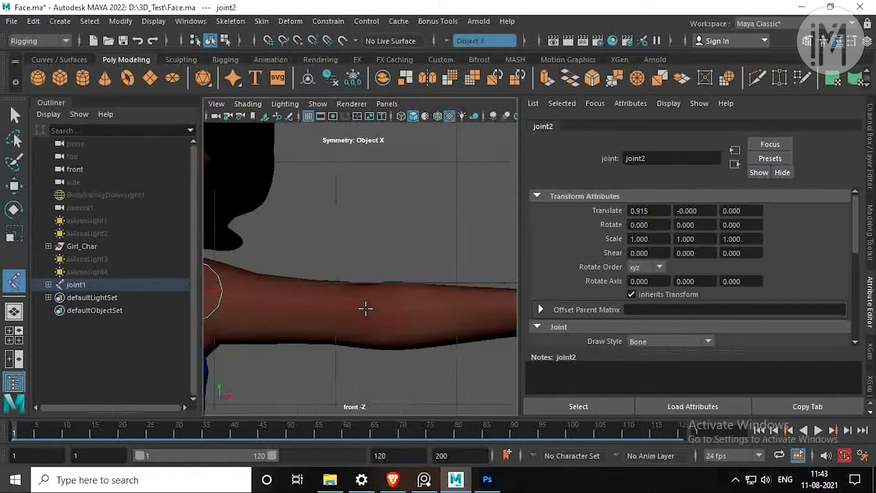
key("space")
key("space")
left_click(396, 256)
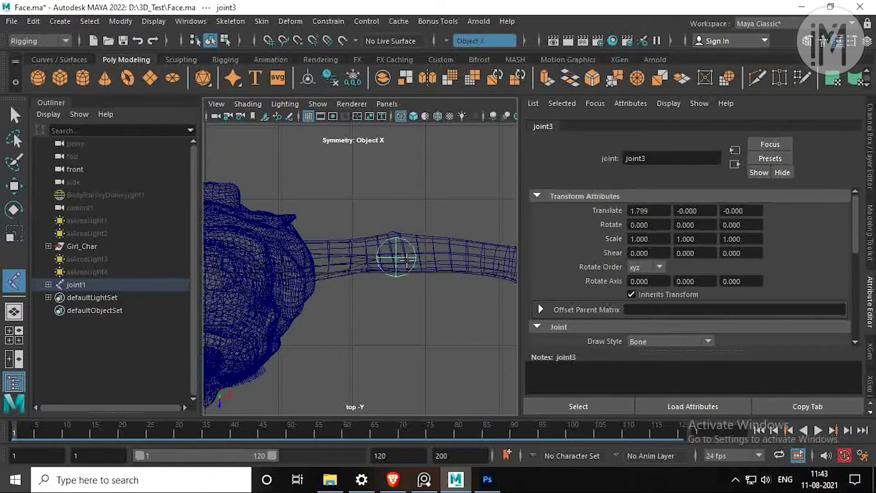
middle_click_drag(396, 256, 341, 254, "alt")
left_click(442, 256)
middle_click_drag(441, 256, 351, 254, "alt")
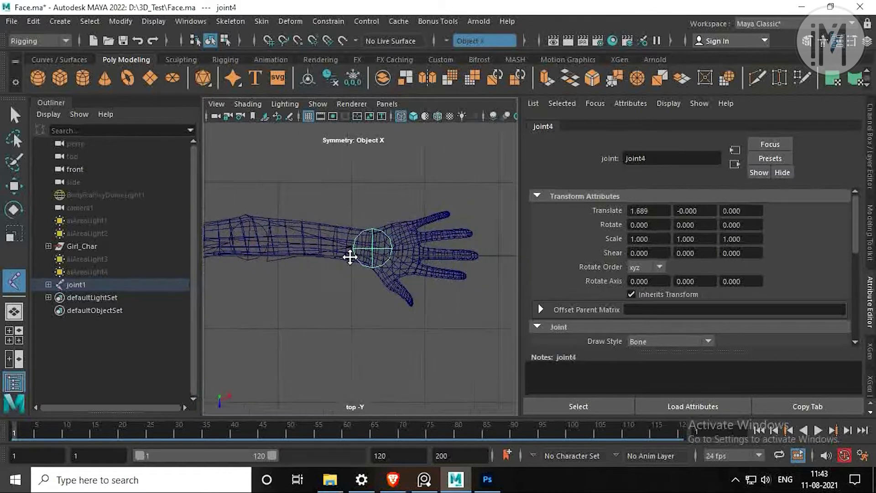
scroll(392, 250, "up", 4)
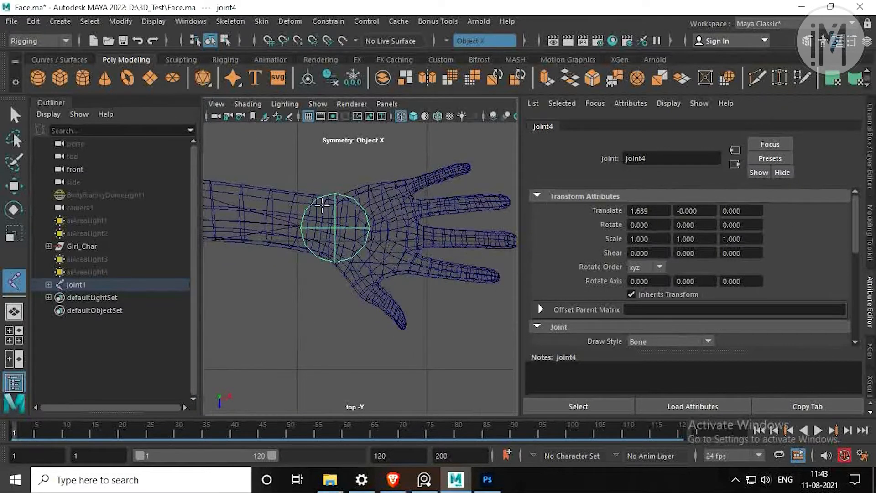
Step: Move the elbow joint down into the arm in the front view, to a Translate Y of about -0.164
key("a")
key("space")
key("space")
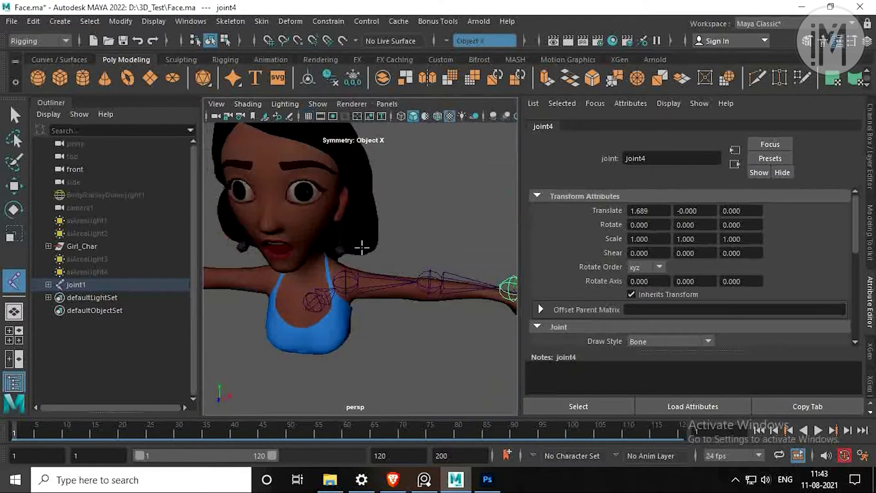
scroll(361, 244, "up", 5)
key("space")
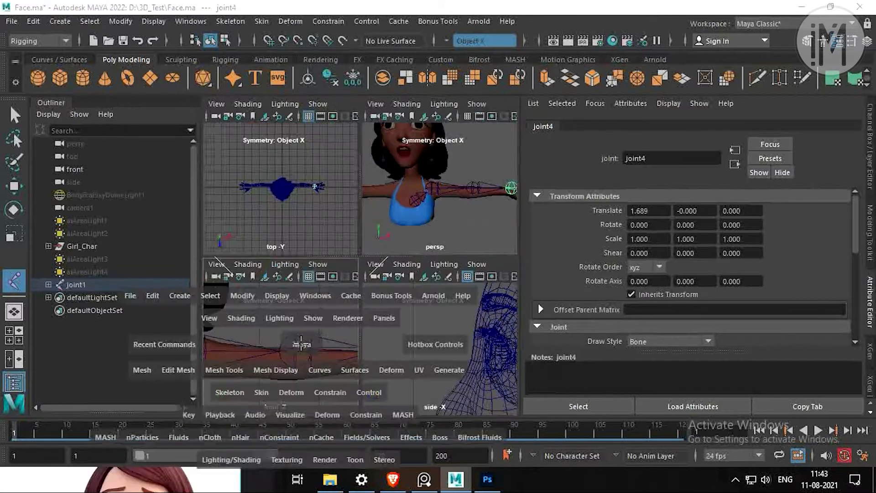
key("space")
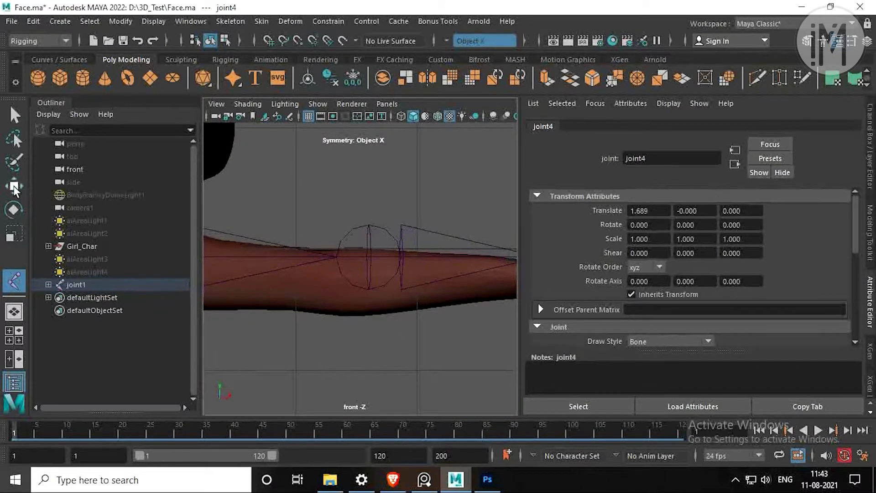
left_click(15, 187)
left_click(405, 254)
left_click(376, 253)
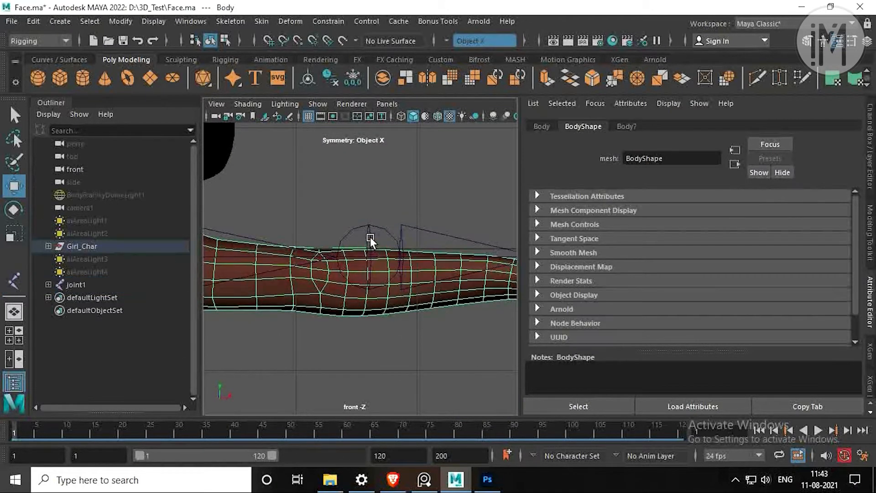
left_click(370, 237)
left_click_drag(367, 202, 365, 215)
scroll(385, 248, "down", 5)
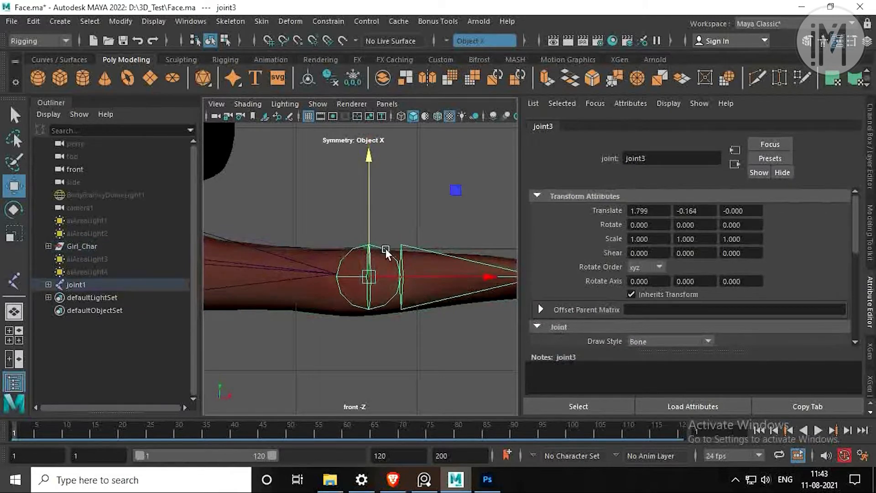
Step: Select the root joint at the chest in the front view
middle_click_drag(344, 235, 432, 235, "alt")
scroll(363, 267, "up", 5)
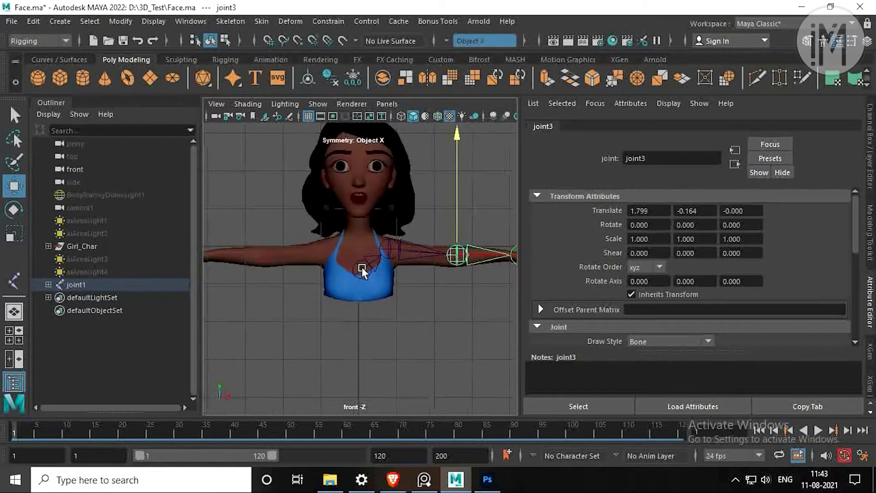
left_click(368, 267)
scroll(383, 288, "up", 3)
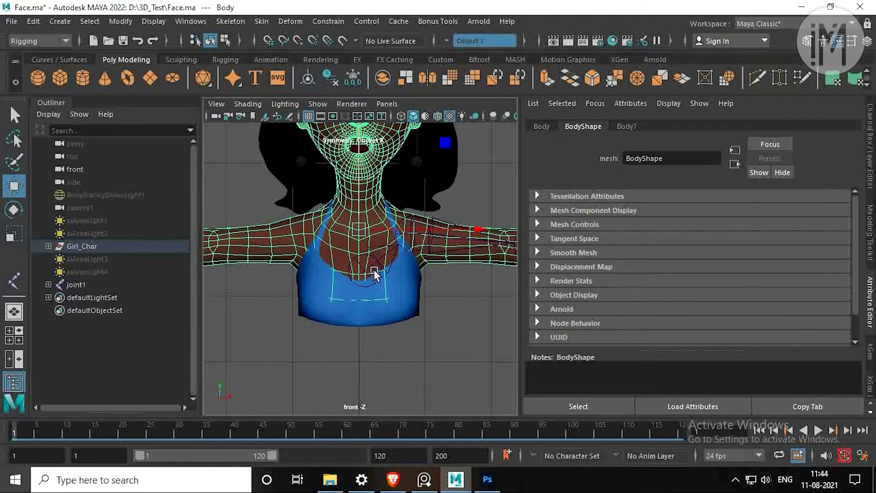
scroll(374, 273, "down", 2)
left_click(374, 273)
left_click(379, 262)
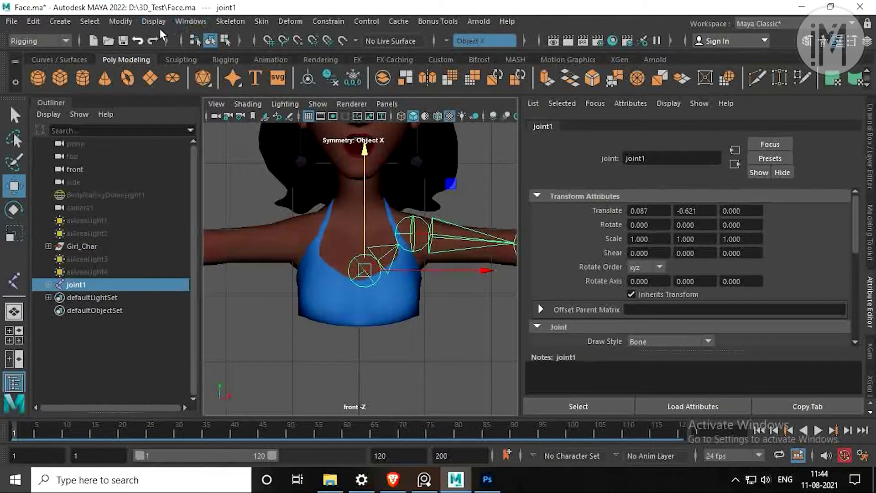
Step: Open the display size settings for joints
left_click(48, 41)
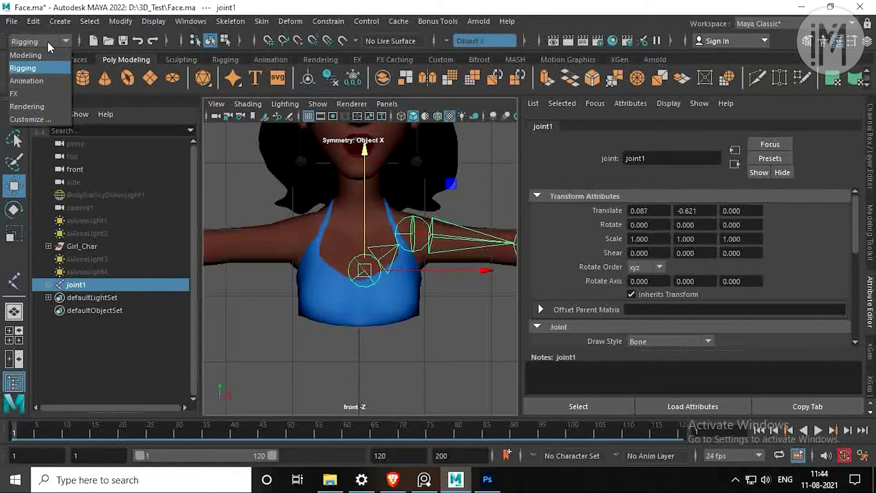
left_click(153, 21)
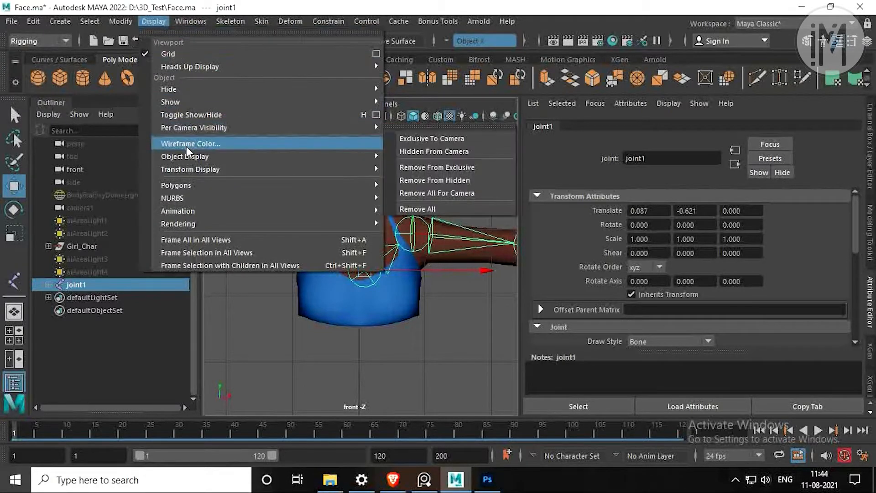
mouse_move(190, 211)
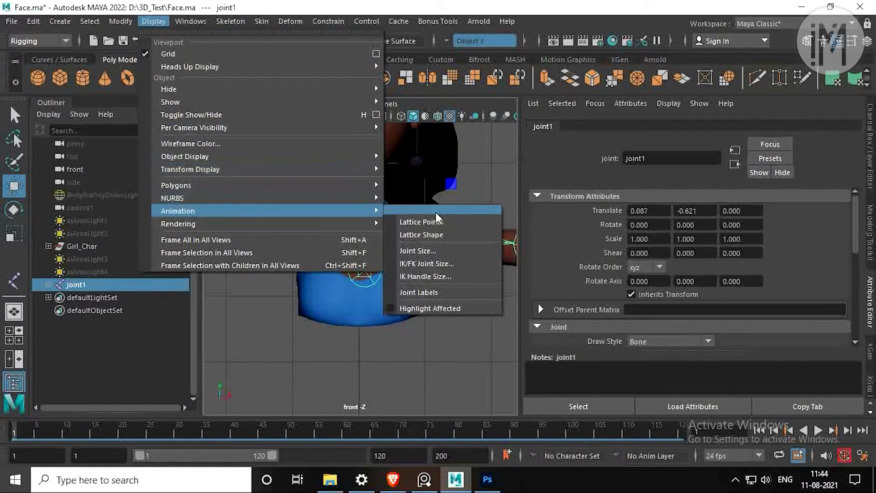
left_click(429, 250)
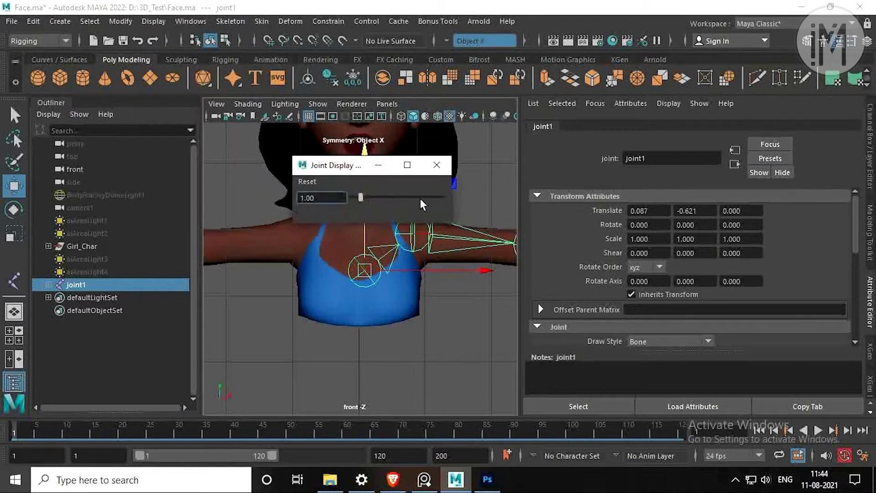
Step: Try joint display sizes of 0.02, 0.05 and 1
left_click_drag(330, 198, 280, 195)
type("0.02")
key("Return")
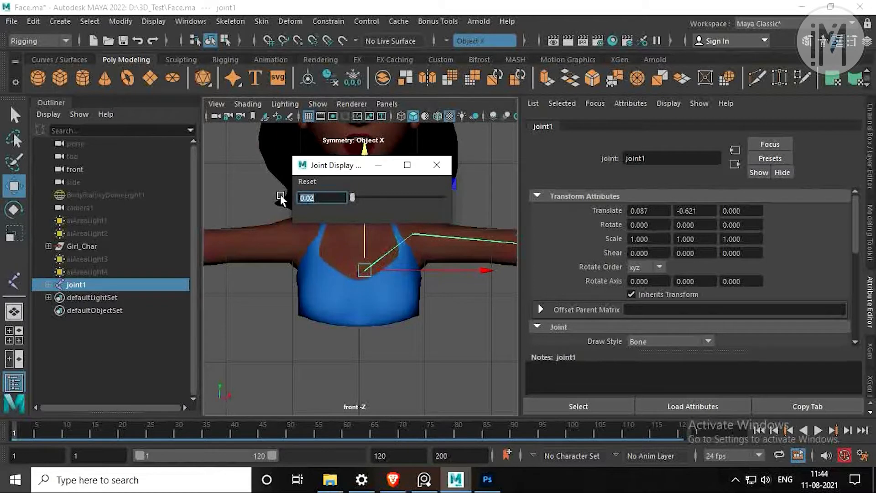
type("0.05")
key("Return")
type("1")
key("Return")
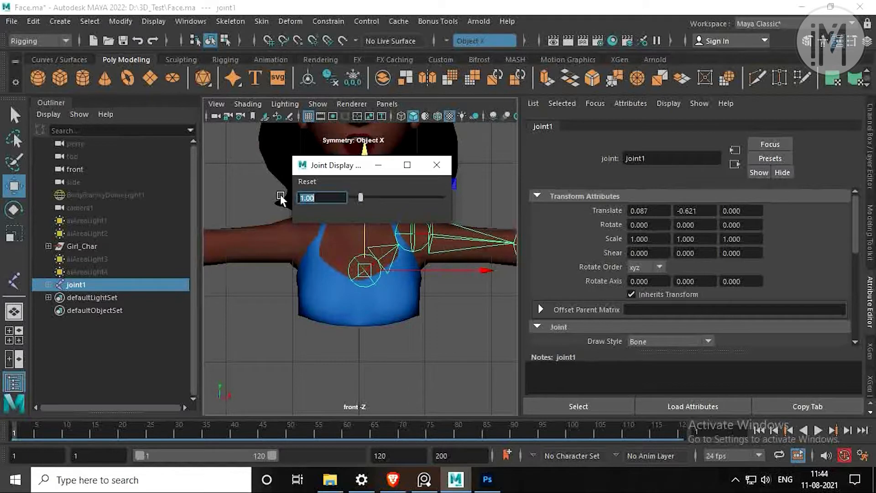
Step: Set the joint display size to 0.5 and close the size settings
type("0.0")
key("BackSpace")
type("5")
key("Return")
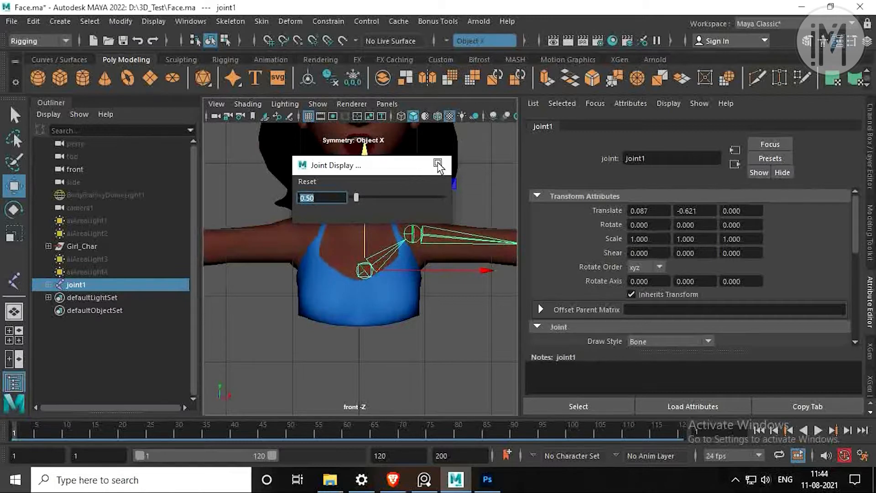
left_click(436, 165)
Step: In the top view, continue the skeleton from the wrist joint with a joint at the base of the little finger
scroll(396, 239, "down", 4)
middle_click_drag(400, 239, 330, 225, "alt")
key("space")
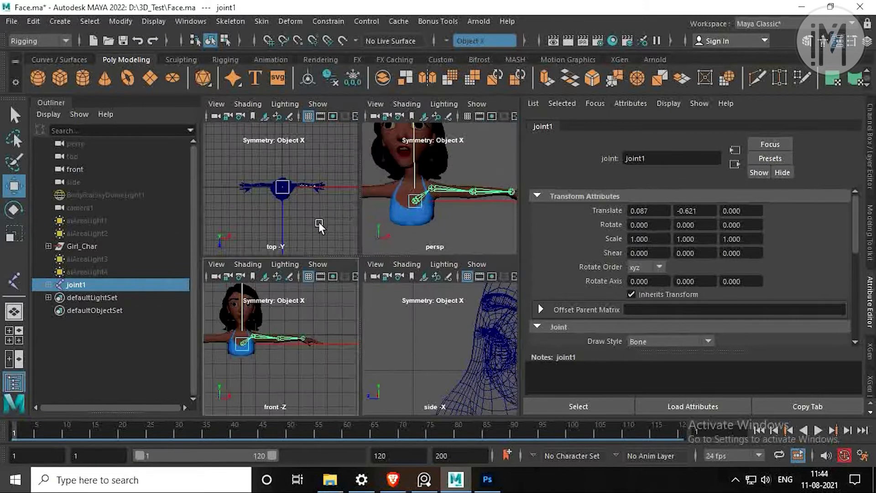
key("space")
scroll(338, 208, "up", 5)
middle_click_drag(374, 207, 321, 212, "alt")
scroll(322, 217, "up", 3)
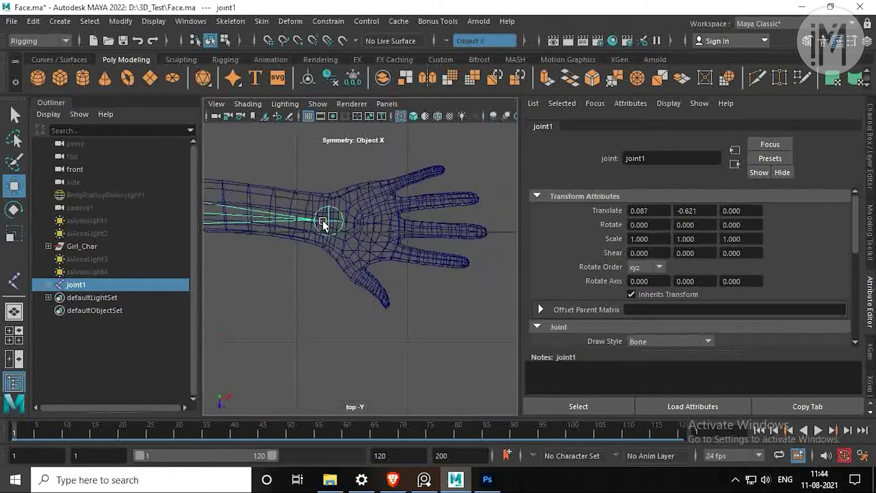
scroll(323, 224, "up", 6)
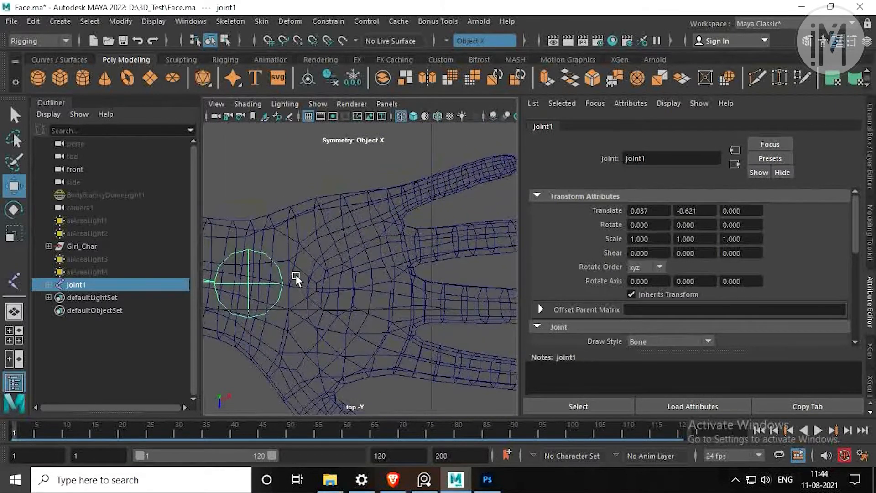
scroll(295, 274, "down", 5)
scroll(280, 269, "up", 4)
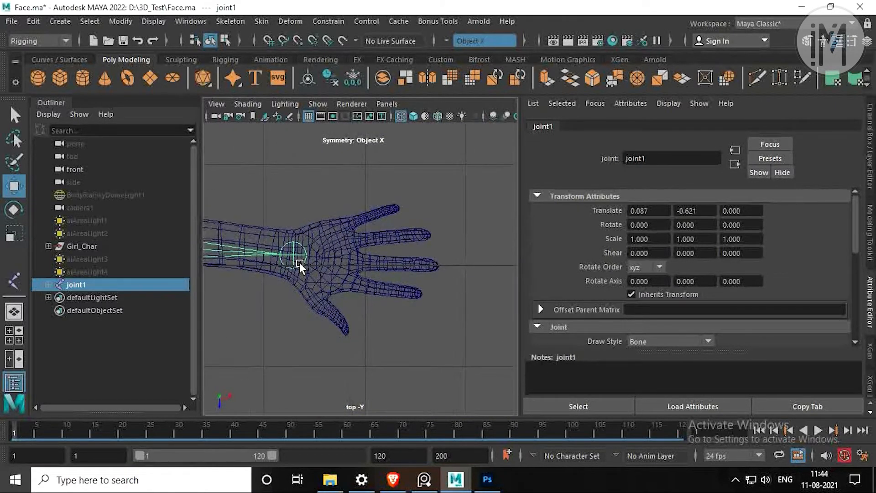
key("y")
left_click(293, 254)
scroll(307, 260, "up", 4)
middle_click_drag(306, 251, 307, 266, "alt")
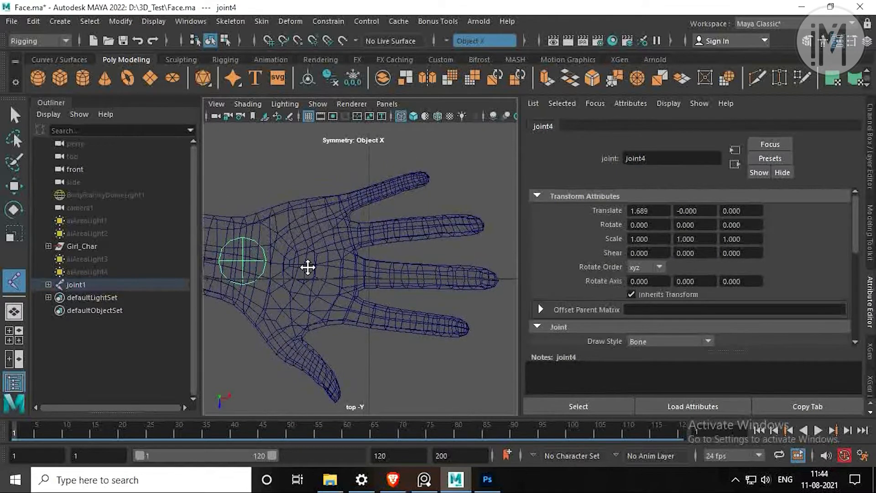
scroll(337, 206, "up", 5)
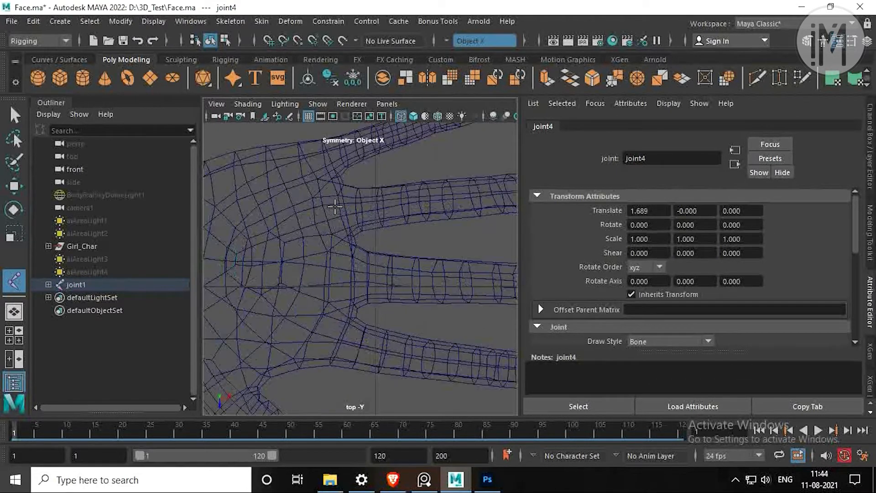
scroll(347, 199, "down", 2)
left_click(348, 197)
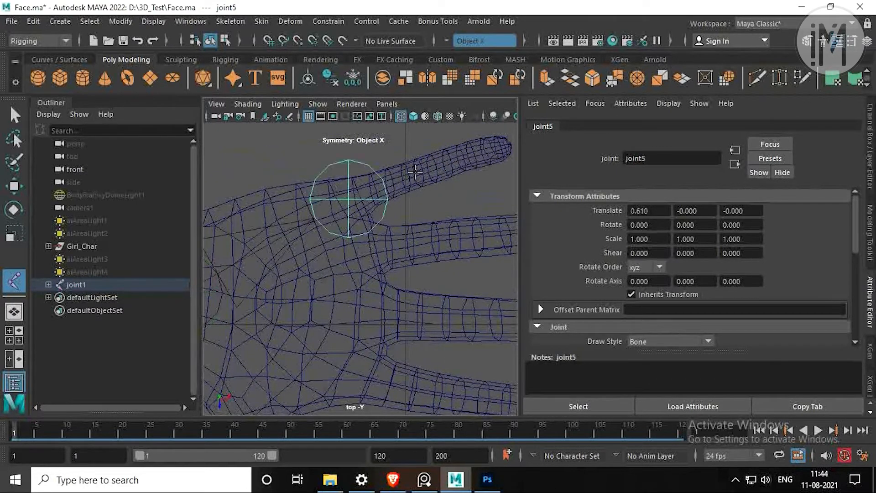
Step: Add two more joints along the little finger and an end joint at its tip
left_click_drag(423, 167, 471, 154)
left_click(472, 154)
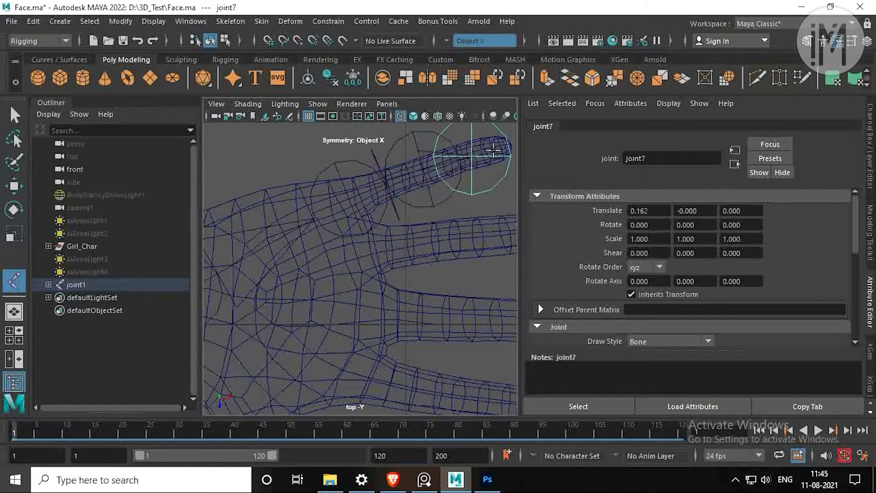
middle_click_drag(491, 149, 420, 158, "alt")
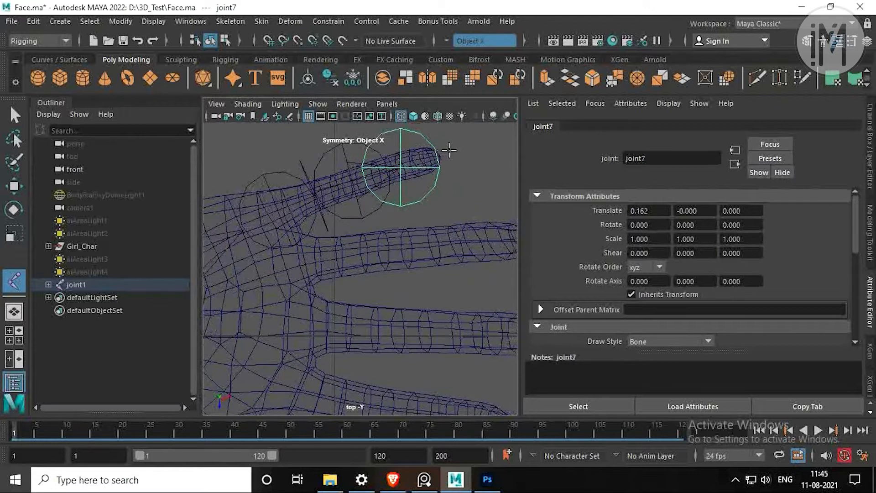
left_click(450, 150)
scroll(451, 176, "down", 5)
scroll(378, 212, "up", 10)
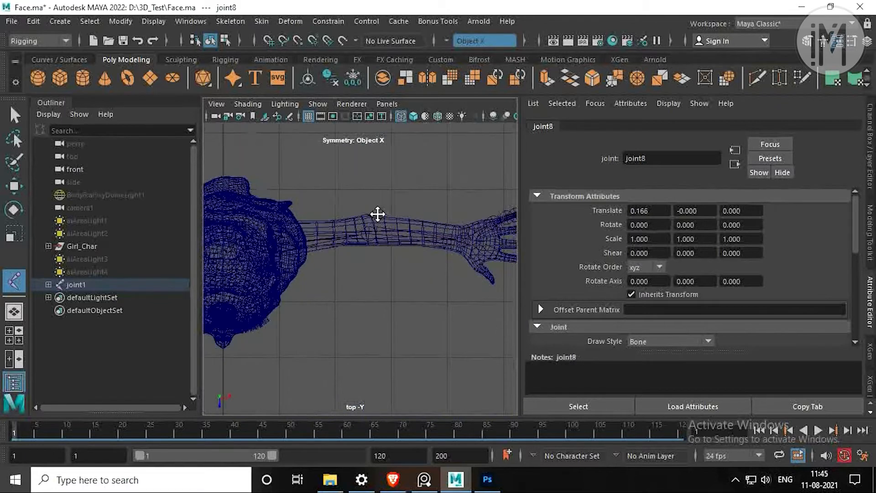
Step: Move the little finger's second joint onto the centre of the finger, closer to its base, and select the joint after it
left_click(14, 113)
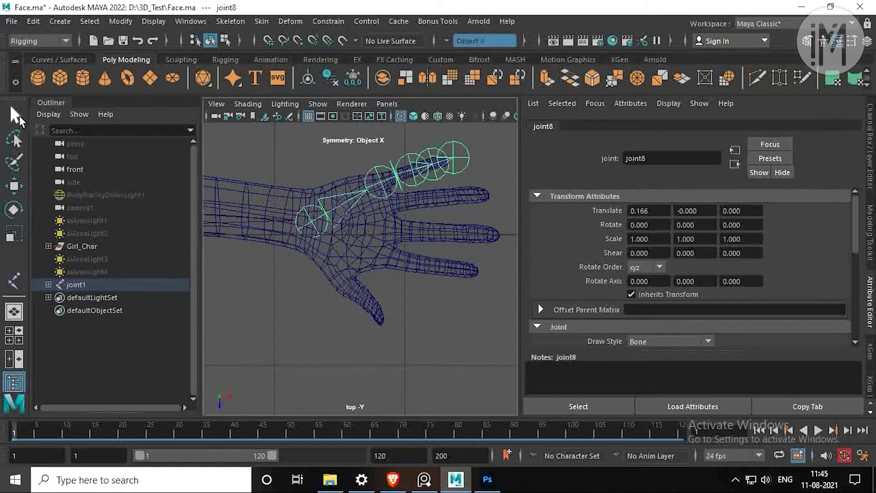
scroll(314, 222, "up", 4)
middle_click_drag(303, 128, 324, 220, "alt")
left_click(324, 220)
left_click(323, 205)
key("w")
left_click_drag(329, 220, 313, 226)
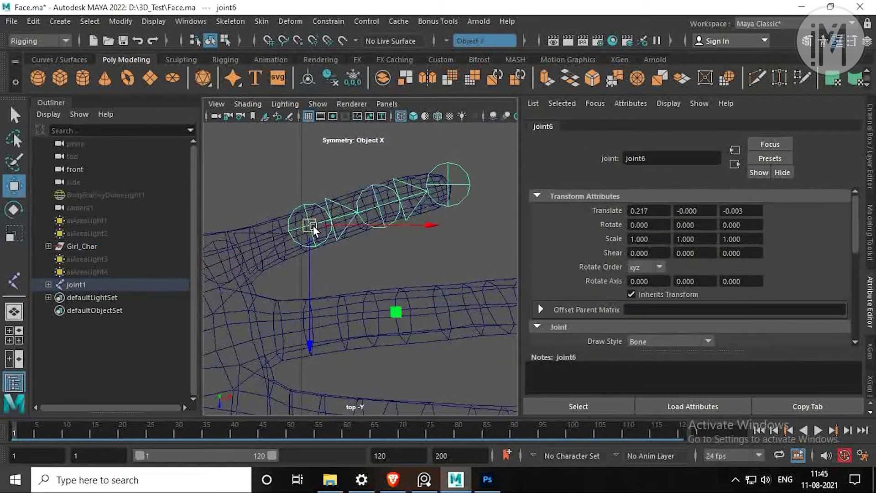
left_click(378, 204)
scroll(450, 195, "down", 5)
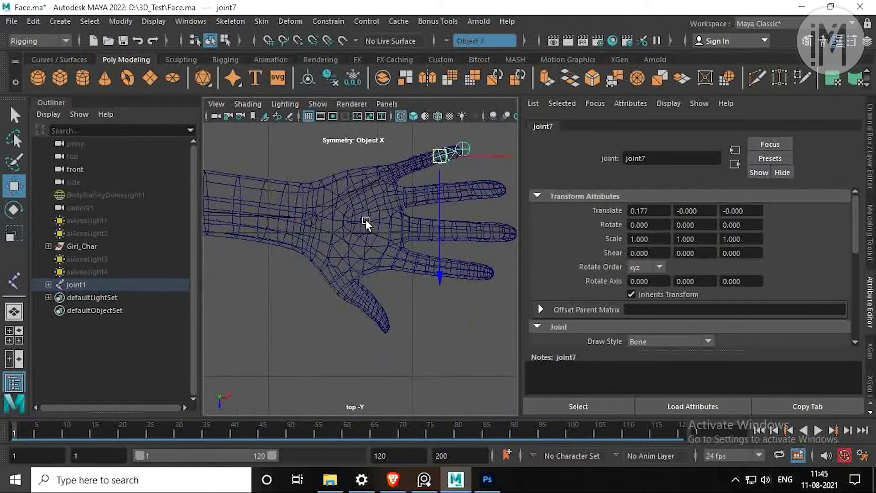
Step: Insert two joints in the palm between the wrist joint and the little finger's base joint
left_click(230, 21)
left_click(256, 66)
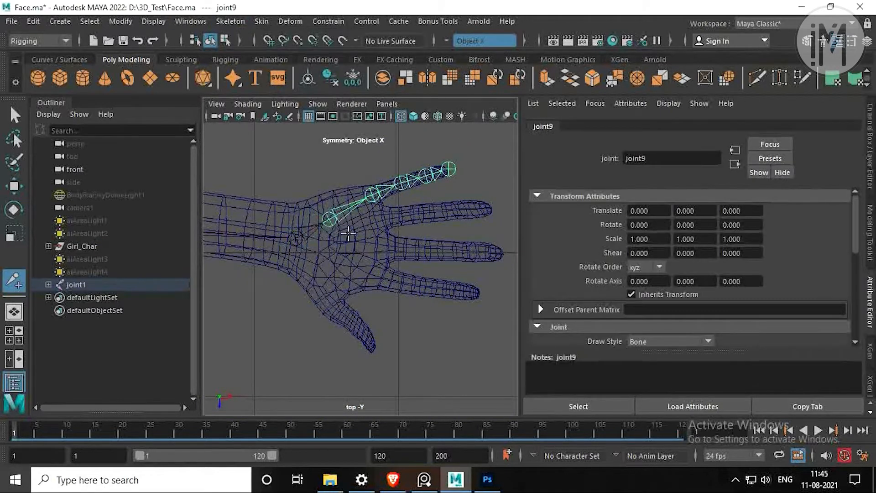
scroll(305, 200, "up", 5)
left_click(307, 201)
left_click_drag(315, 197, 317, 230)
Step: Move the little finger's base joint so that its chain lies inside the finger
middle_click_drag(392, 187, 356, 209, "alt")
left_click(356, 208)
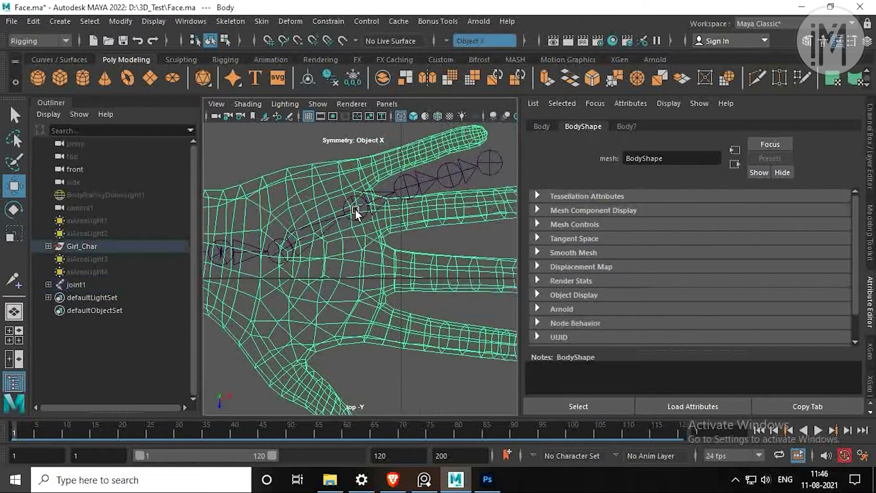
left_click(355, 207)
left_click_drag(355, 241, 354, 210)
middle_click_drag(354, 211, 314, 240, "alt")
Step: Create a four-joint chain from the palm joint along the ring finger to its tip
left_click(231, 21)
left_click(250, 50)
left_click(291, 243)
left_click(380, 209)
left_click(379, 224)
left_click(439, 222)
left_click(501, 218)
Step: Create a four-joint chain from the palm joint along the middle finger to its tip
left_click(231, 21)
left_click(250, 51)
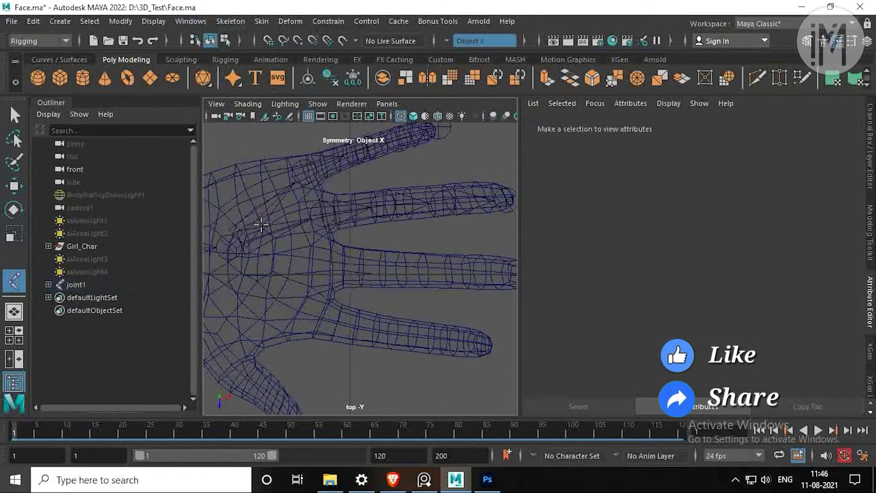
left_click(228, 246)
left_click(329, 263)
middle_click_drag(352, 265, 315, 256, "alt")
left_click(362, 259)
left_click(428, 259)
left_click(482, 264)
middle_click_drag(482, 264, 514, 248, "alt")
Step: Create a four-joint chain from the palm joint along the index finger to its tip
left_click(231, 21)
left_click(250, 51)
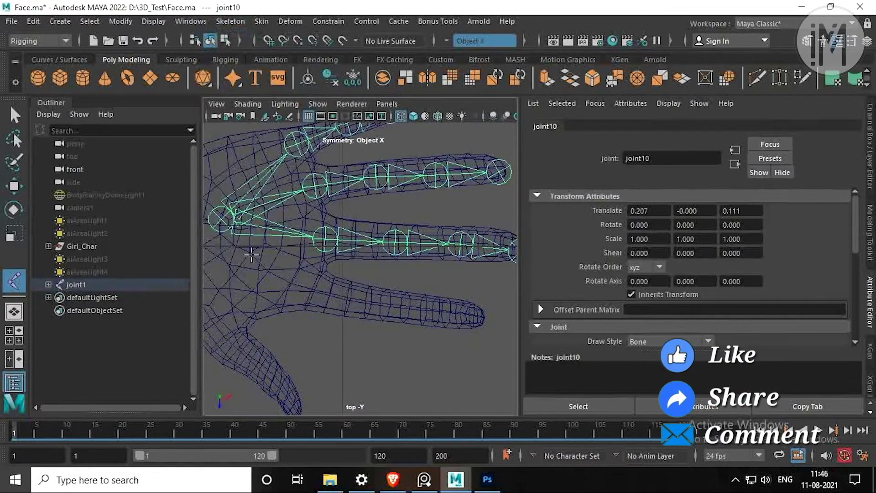
left_click(306, 287)
left_click(376, 300)
left_click(431, 309)
left_click(481, 315)
Step: Create a three-joint chain from the palm joint along the thumb to its tip
left_click(231, 21)
left_click(250, 51)
left_click(260, 162)
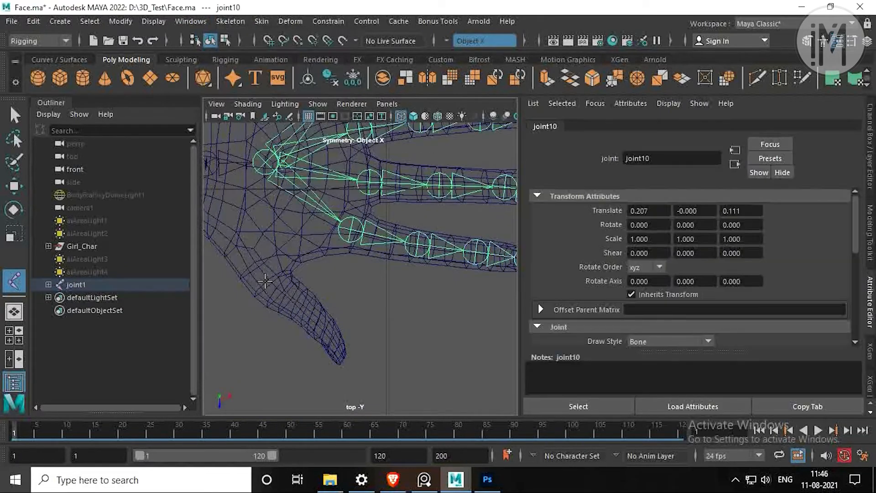
left_click(268, 278)
left_click(313, 319)
left_click(340, 354)
Step: Select the palm joint in the perspective view and save the scene
key("space")
key("space")
middle_click_drag(412, 144, 324, 132, "alt")
scroll(360, 256, "up", 4)
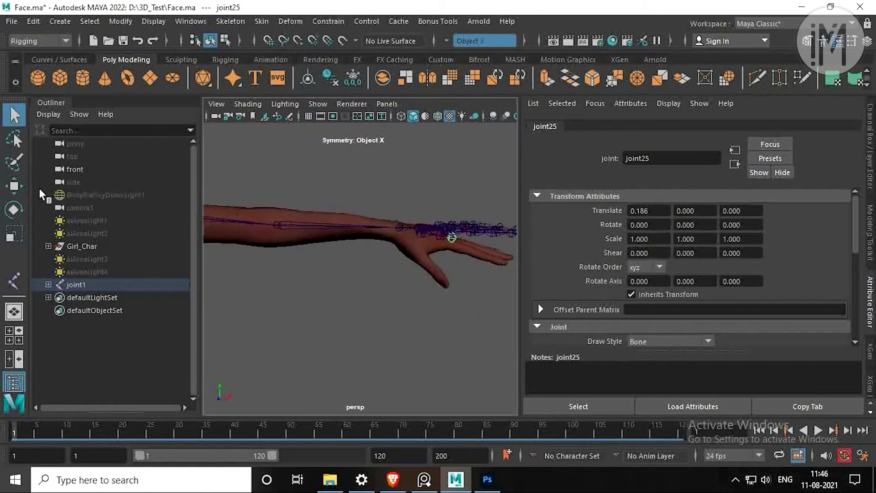
left_click(14, 185)
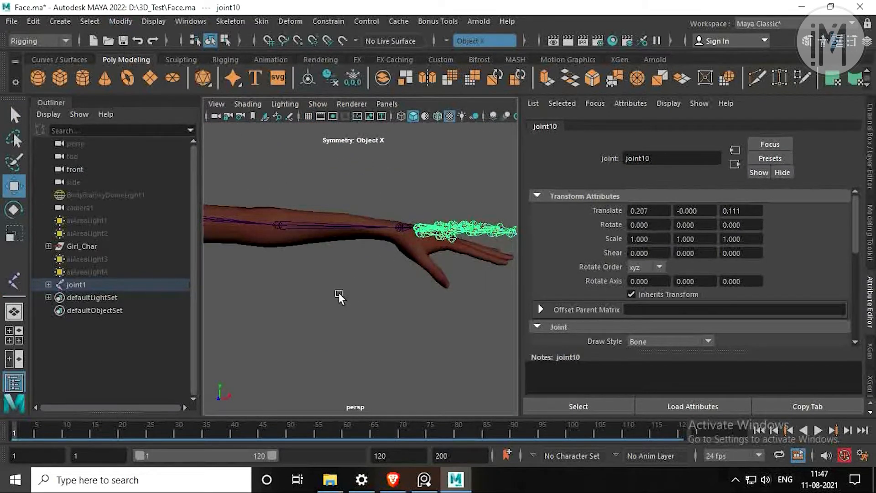
left_click(13, 21)
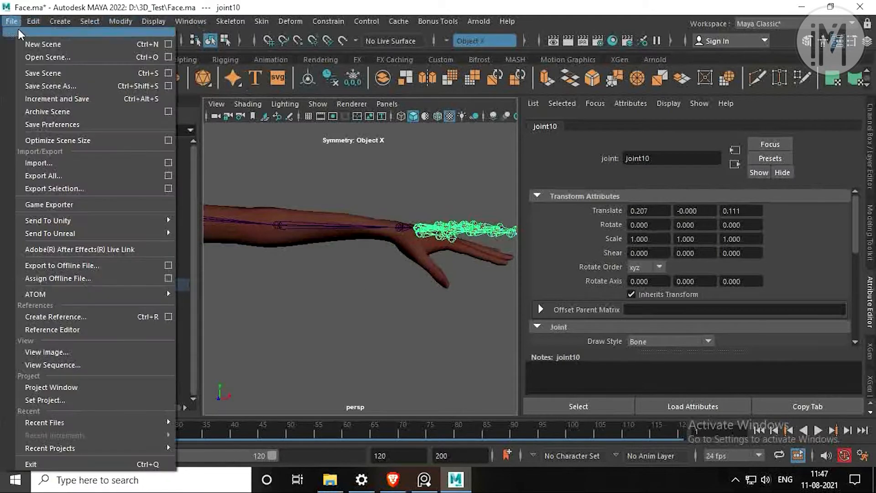
left_click(36, 73)
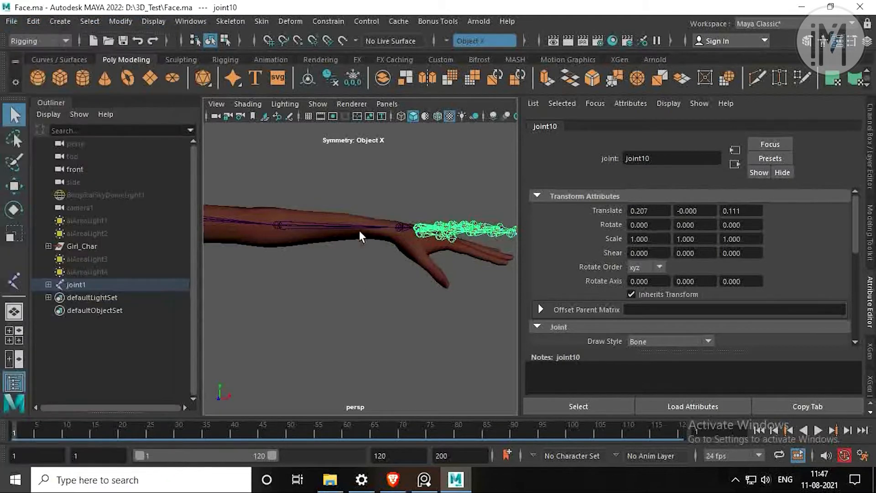
Step: In the front view, rotate the wrist joint to about 6.5, 0.7, -11.5 to follow the hand's slope and lower it slightly
scroll(379, 231, "down", 3)
scroll(377, 270, "up", 4)
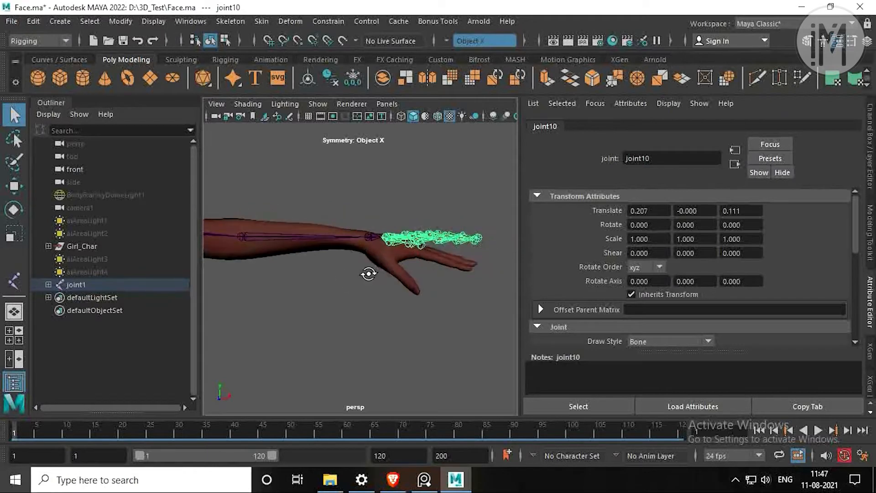
key("space")
key("space")
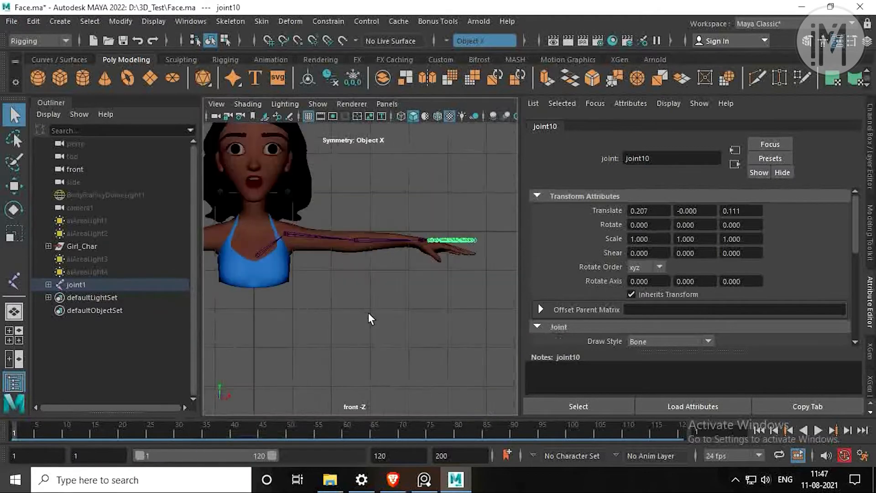
scroll(369, 314, "down", 2)
middle_click_drag(368, 314, 340, 319, "alt")
scroll(375, 282, "up", 4)
middle_click_drag(375, 282, 365, 287, "alt")
scroll(374, 279, "up", 6)
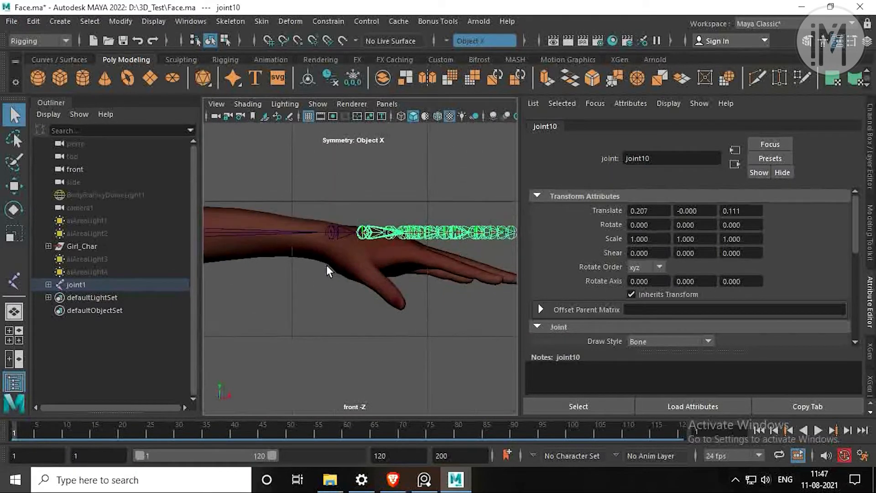
left_click(323, 222)
key("w")
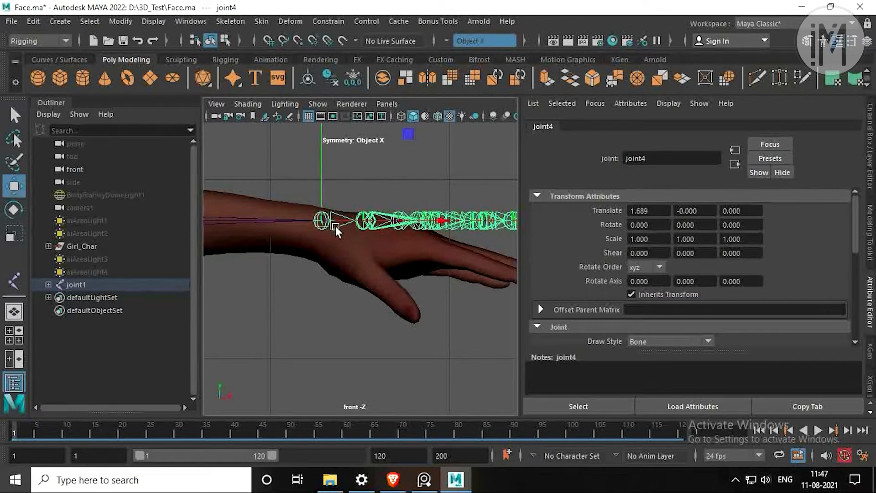
key("e")
left_click_drag(434, 174, 443, 201)
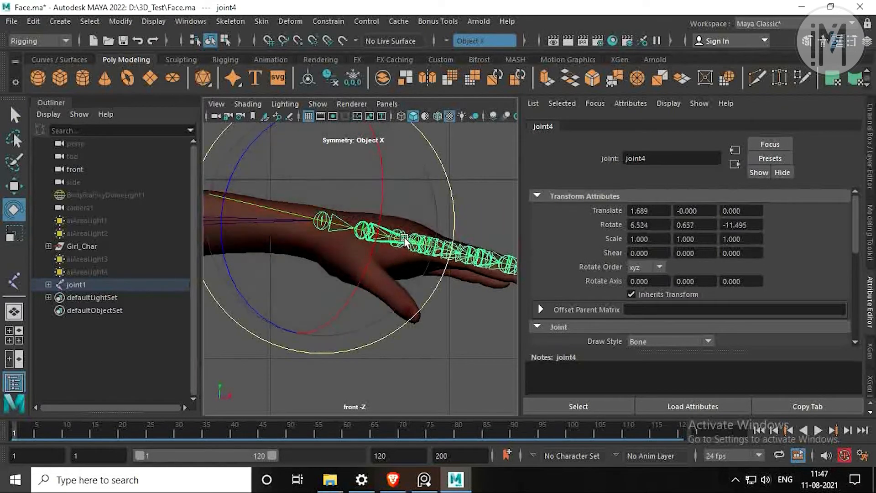
key("w")
left_click_drag(326, 184, 326, 189)
Step: In the perspective view, move the thumb's base joint down into the thumb mesh
key("space")
key("space")
left_click_drag(394, 242, 358, 263, "alt")
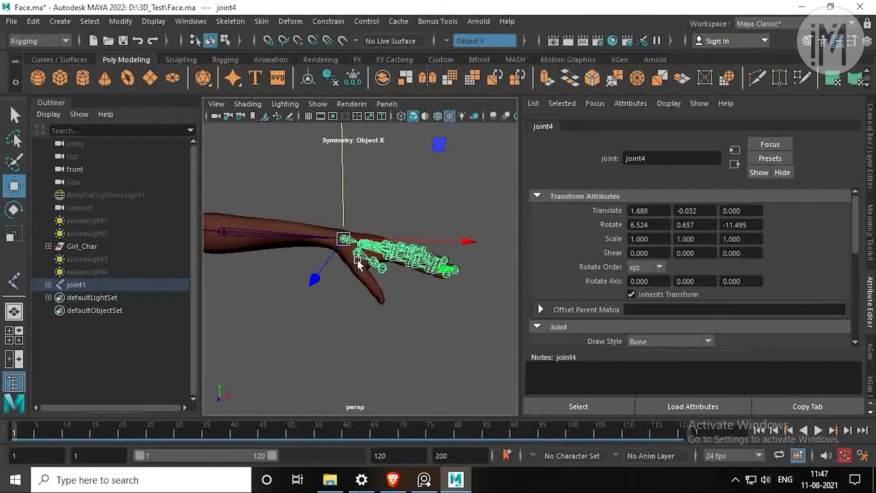
left_click(355, 261)
scroll(357, 264, "up", 5)
left_click_drag(365, 296, 372, 275, "alt")
left_click_drag(366, 221, 366, 260)
left_click_drag(360, 260, 338, 286, "alt")
Step: Reposition the thumb's middle and tip joints so they sit inside the thumb
left_click(387, 315)
left_click_drag(393, 319, 416, 306, "alt")
left_click(421, 294)
left_click_drag(419, 294, 420, 304)
left_click_drag(420, 305, 413, 292, "alt")
left_click_drag(473, 303, 481, 304)
middle_click_drag(481, 303, 463, 286, "alt")
left_click(459, 294)
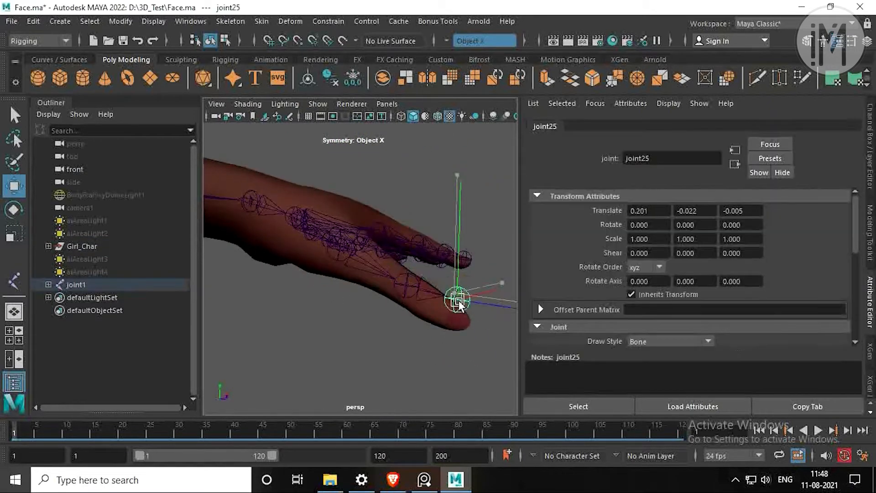
left_click_drag(458, 297, 461, 306)
Step: Select the thumb's middle joint to check its placement from above the hand and save the scene
left_click_drag(461, 305, 408, 354, "alt")
left_click_drag(408, 353, 314, 348, "alt")
left_click(307, 298)
left_click(308, 295)
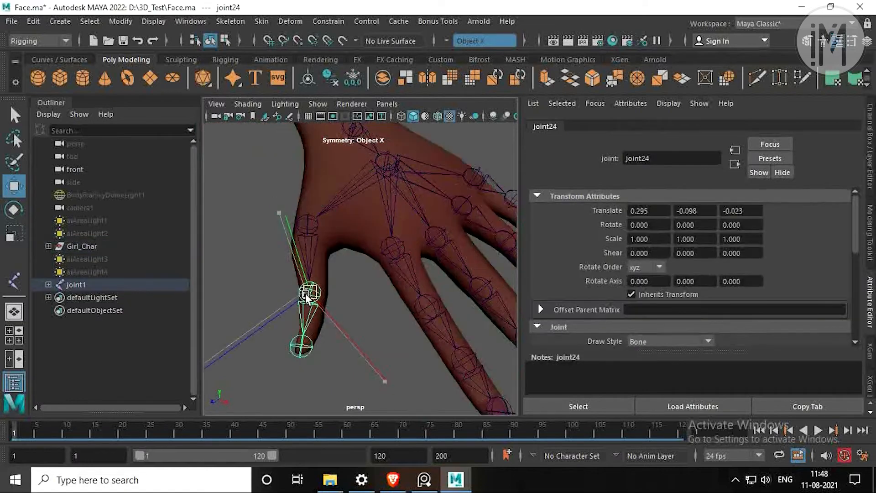
left_click_drag(309, 294, 349, 243, "alt")
key("ctrl+s")
Step: Lower another hand joint slightly, rotate it to follow the mesh, and clear the selection
left_click(377, 186)
left_click_drag(376, 155, 376, 164)
left_click_drag(376, 163, 319, 242, "alt")
key("e")
left_click_drag(277, 247, 279, 258)
left_click_drag(279, 258, 417, 259, "alt")
left_click(319, 352)
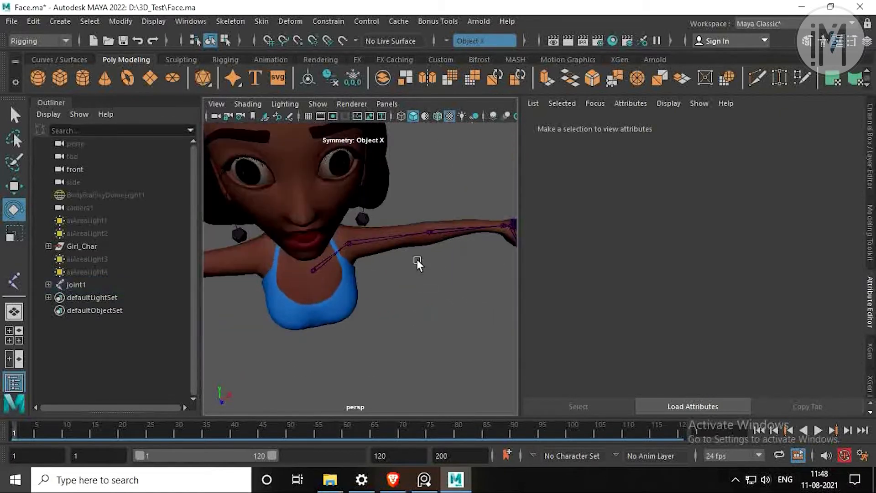
Step: Select the root joint at the chest and expand its hierarchy down to the finger chains
left_click(322, 264)
left_click(48, 285)
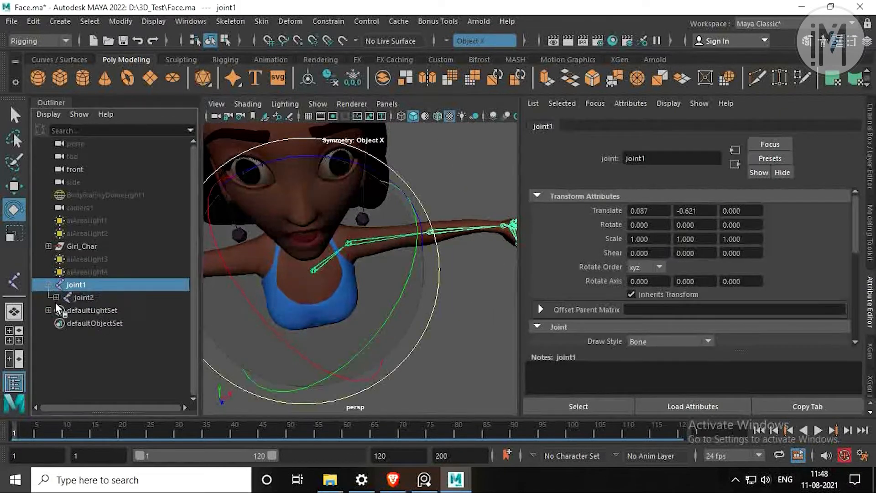
left_click(55, 297)
left_click(63, 310)
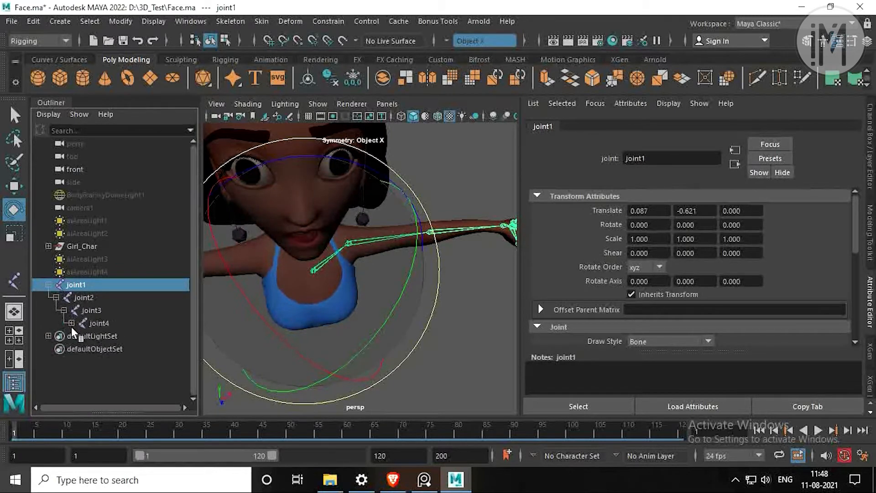
left_click(71, 323)
left_click(79, 335)
left_click(87, 348)
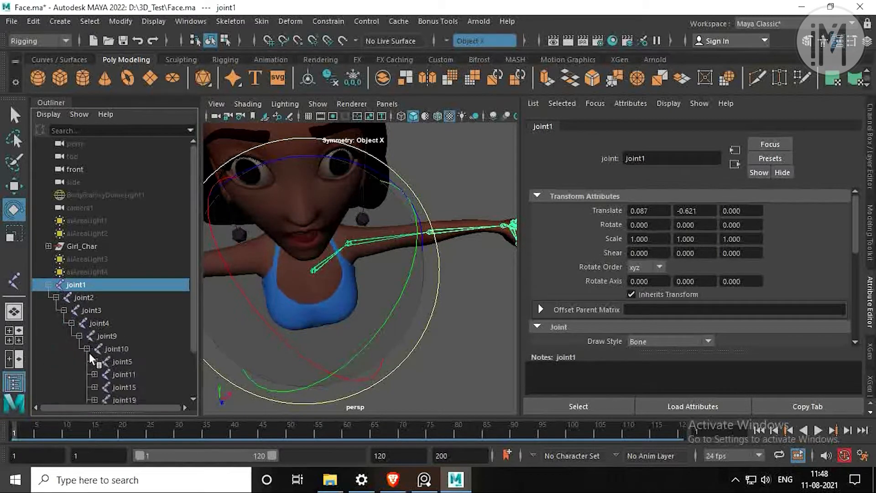
Step: Rename the chest root joint L_Clavical and the joint below it L_Shoulder
double_click(95, 286)
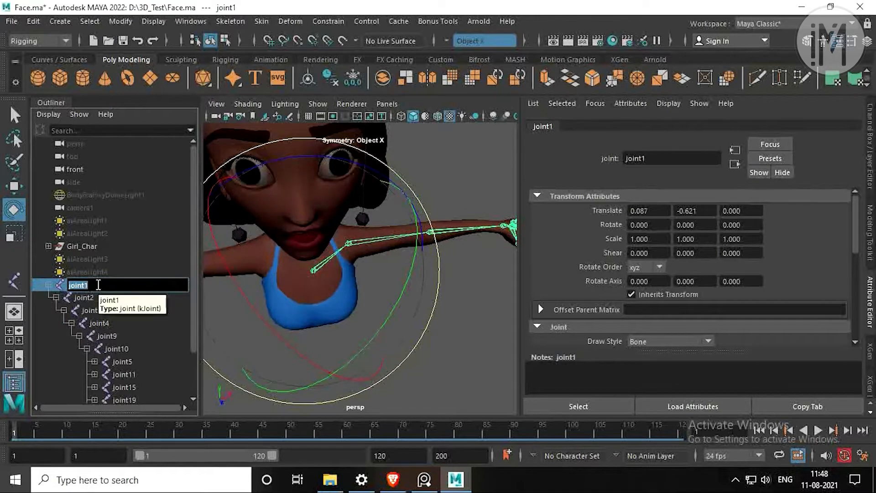
type("L_Clavical")
key("Return")
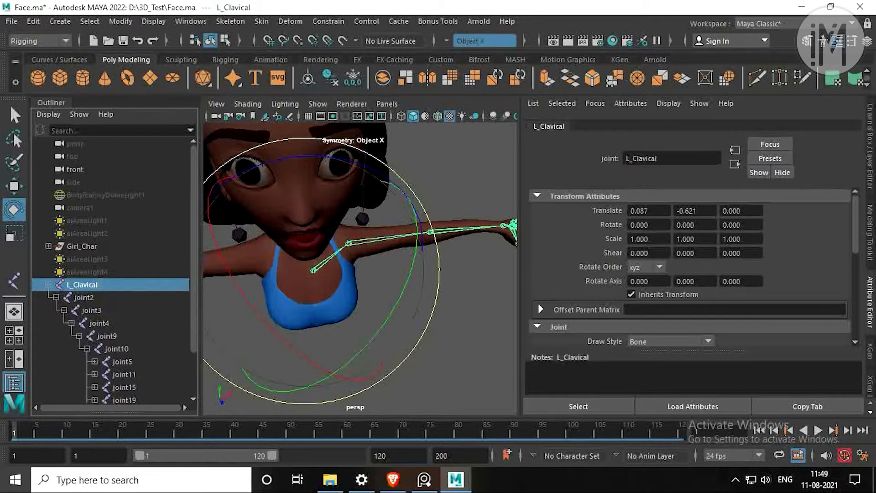
double_click(96, 298)
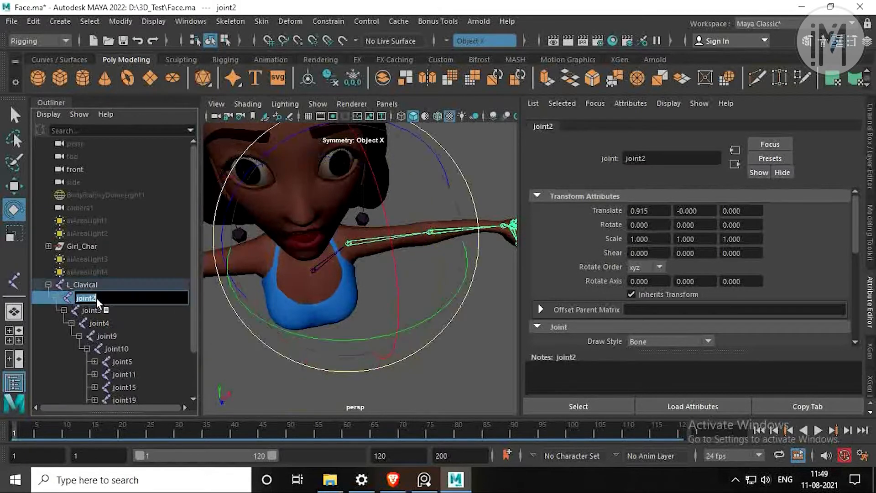
type("L_Shoulder")
key("Return")
Step: Rename the next two arm joints, joint3 and joint4, as L_Elbow and L_Wrist
double_click(103, 310)
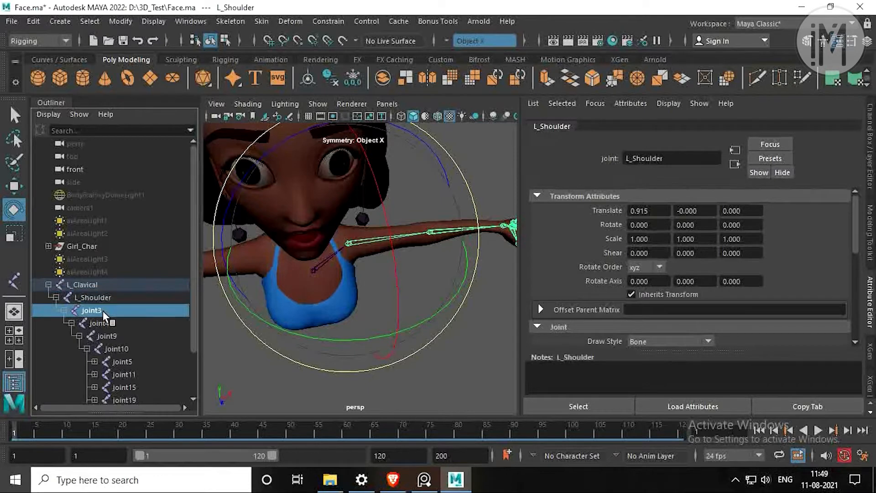
type("L_E")
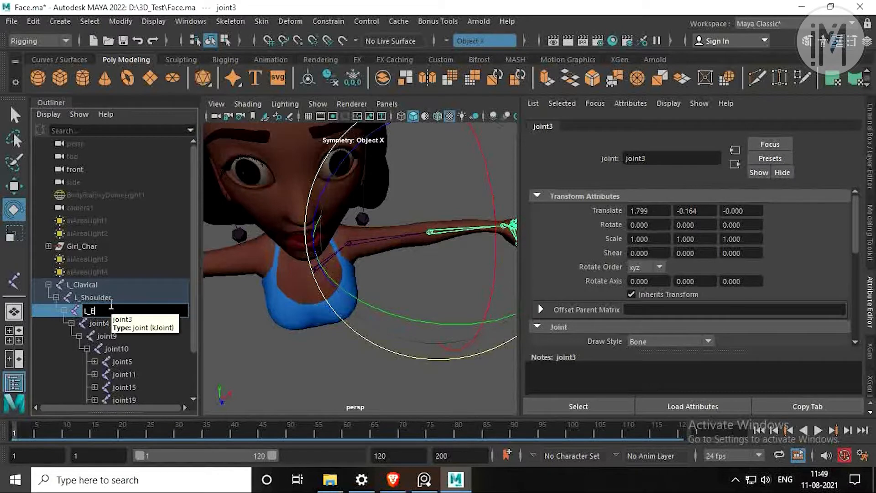
type("lbow")
key("Return")
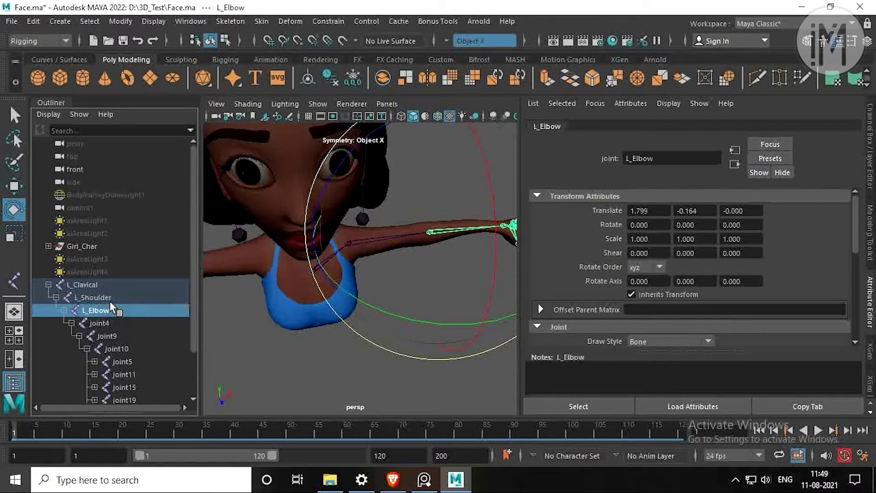
left_click(108, 322)
double_click(107, 322)
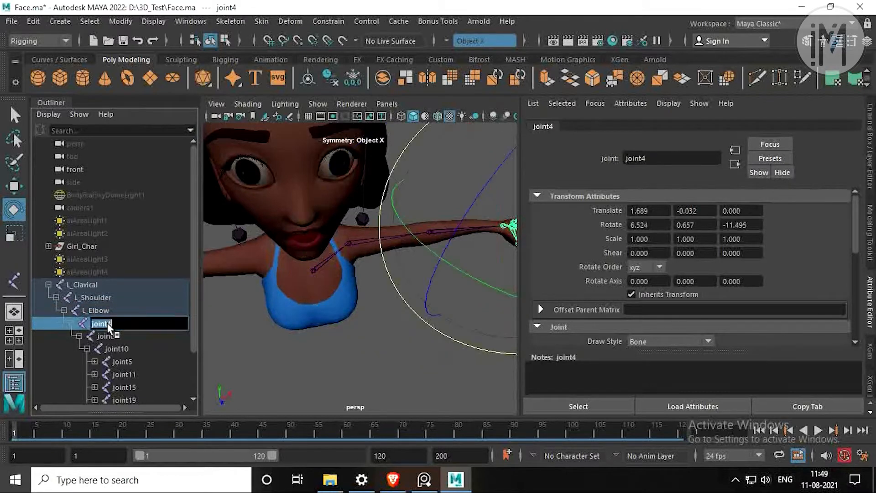
type("L_Wrist")
key("Return")
key("f")
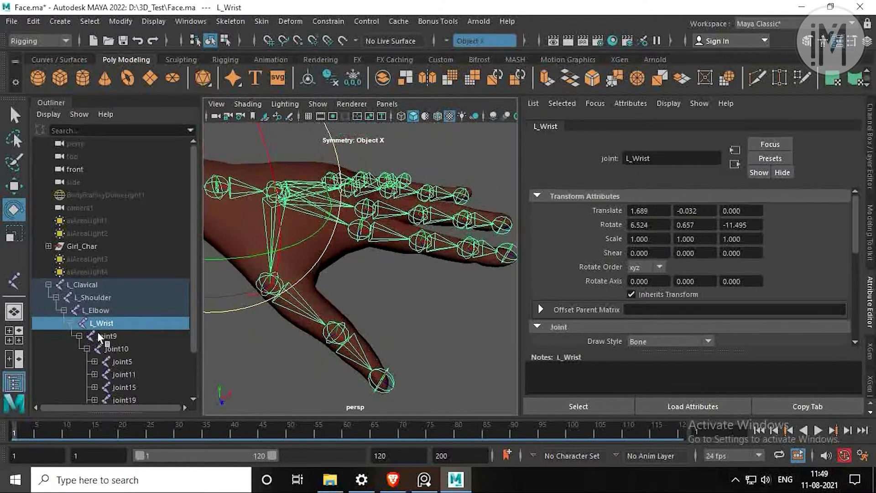
left_click(112, 334)
key("Delete")
key("ctrl+z")
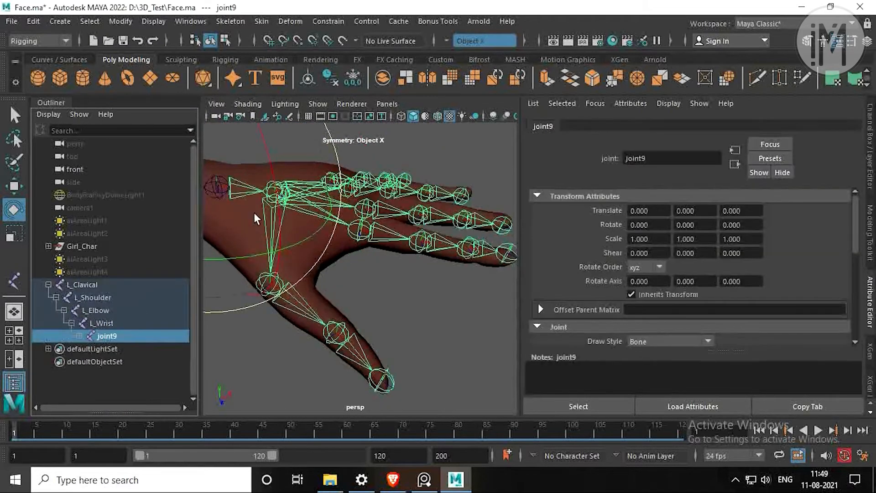
Step: Reparent joint10 with its finger chains directly under L_Wrist and delete the redundant joint9
middle_click_drag(254, 212, 304, 244, "alt")
left_click(79, 336)
mouse_move(102, 336)
middle_mouse_down()
mouse_move(114, 410)
mouse_move(104, 324)
middle_mouse_up()
left_click(49, 335)
left_click(87, 347)
key("Delete")
Step: Rename the joint directly under L_Wrist as L_Palm
left_click(78, 336)
double_click(110, 335)
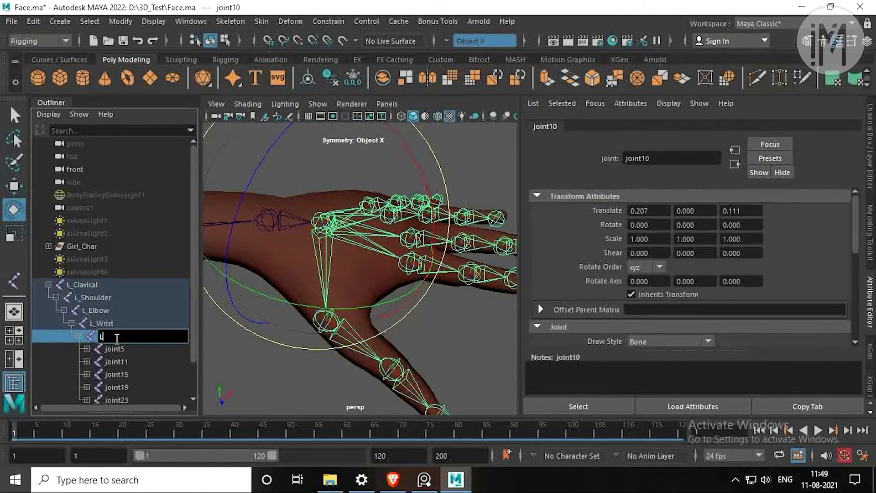
type("L_Palm")
key("Return")
Step: Expand the pinky chain under L_Palm and rename its first two joints L_Pinky_1 and L_Pinky_2
left_click(87, 349)
left_click(115, 349)
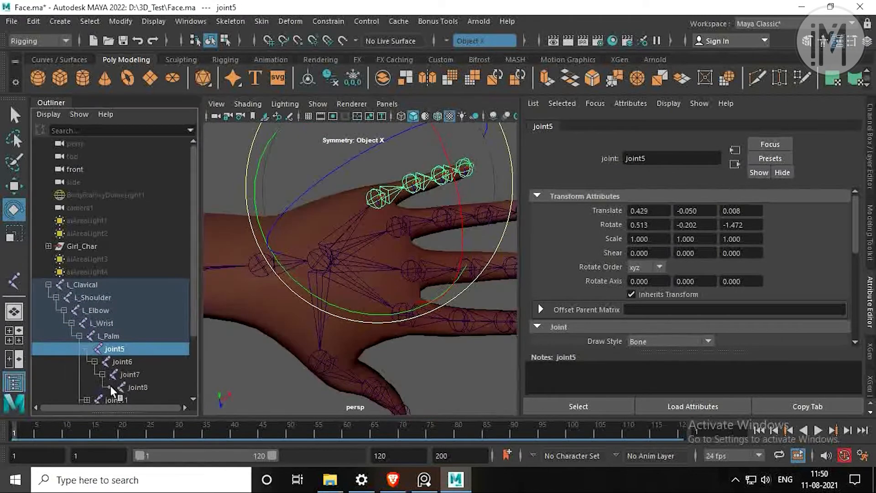
double_click(114, 348)
type("L_Pinky_1")
key("Return")
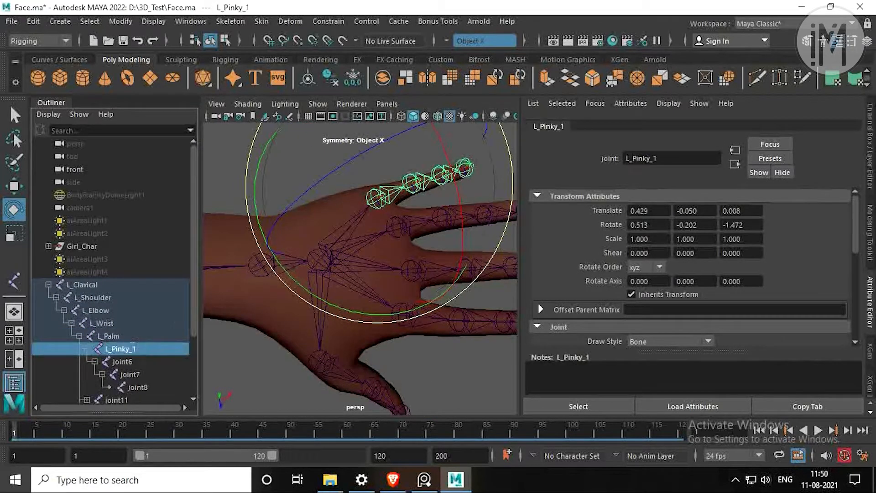
double_click(123, 361)
type("L_Pinky_2")
key("Return")
Step: Rename the last two pinky joints L_Pinky_3 and L_Pinky_4
left_click(132, 374)
double_click(129, 374)
type("L_Pinky_3")
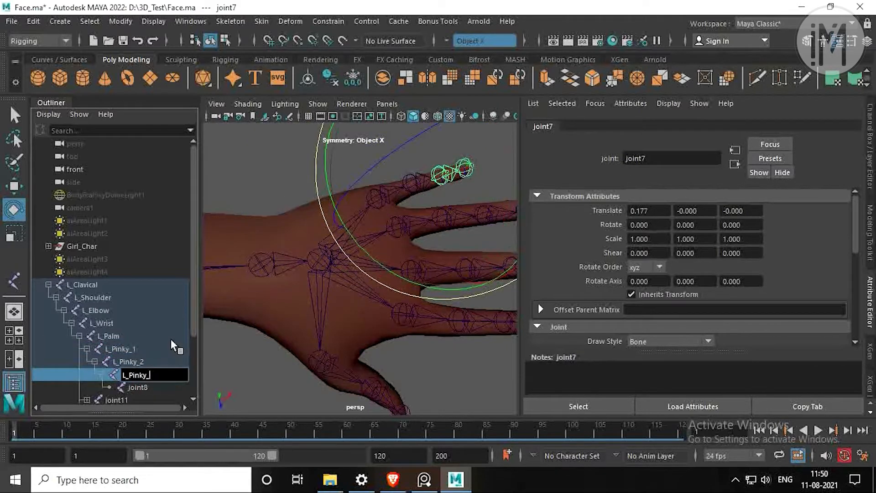
double_click(137, 387)
type("L_Pinky_4")
key("Return")
Step: Expand the ring finger chain starting at joint11 and rename its first two joints L_Ring_1 and L_Ring_2
scroll(137, 319, "down", 2)
left_click(86, 322)
left_click(93, 335)
left_click(101, 349)
double_click(116, 323)
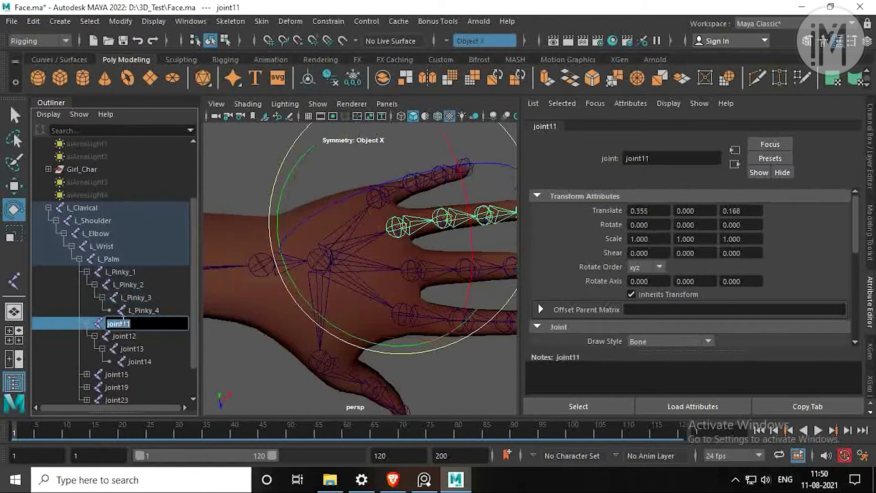
type("L_Ring_1")
key("Return")
double_click(124, 321)
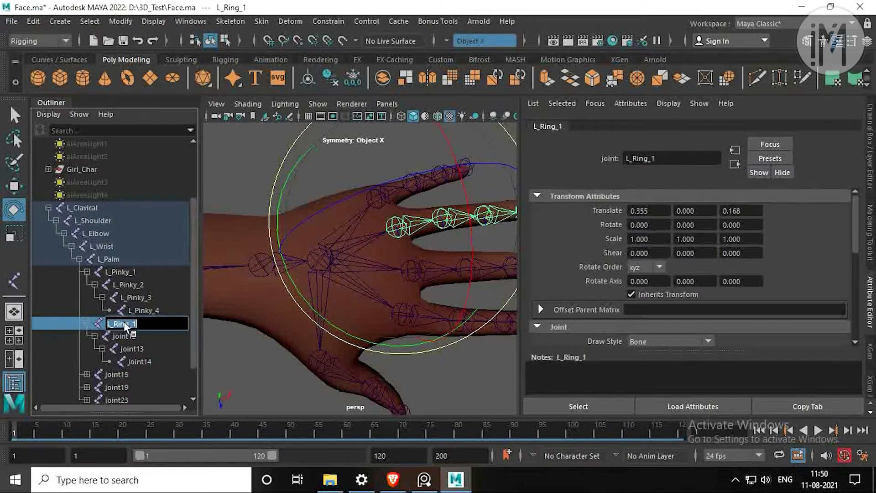
double_click(127, 337)
type("L_Ring_2")
key("Return")
Step: Rename the last two ring finger joints L_Ring_3 and L_Ring_4
double_click(135, 348)
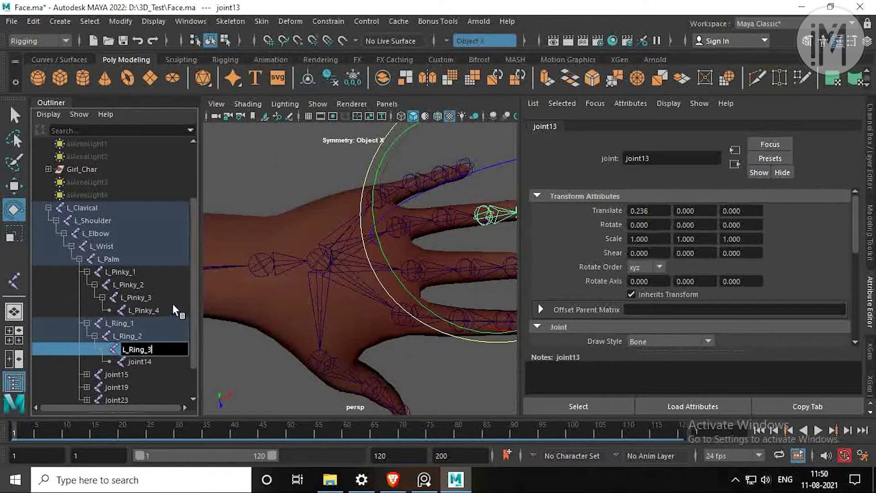
key("Return")
double_click(139, 361)
type("L_Ring_4")
key("Return")
Step: Expand the middle finger chain starting at joint15 and rename its first two joints L_Middle_1 and L_Middle_2
scroll(166, 325, "down", 1)
left_click(86, 336, "shift")
double_click(127, 339)
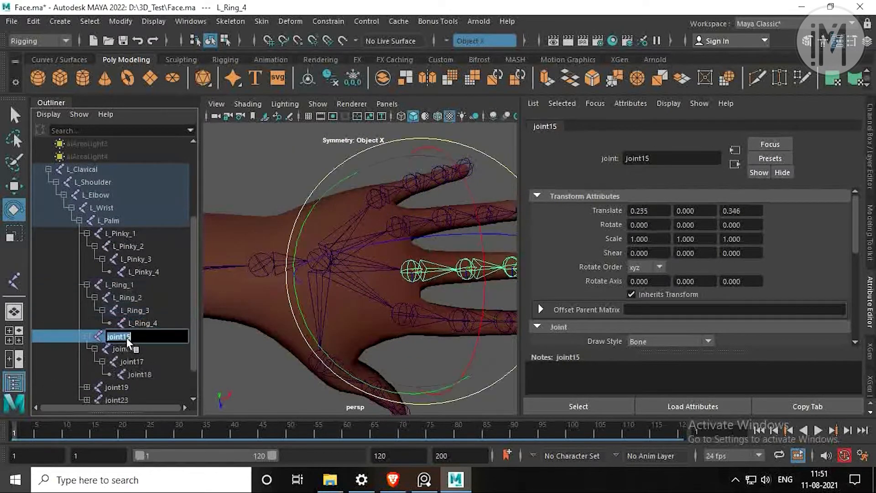
type("L_Middle_1")
key("Return")
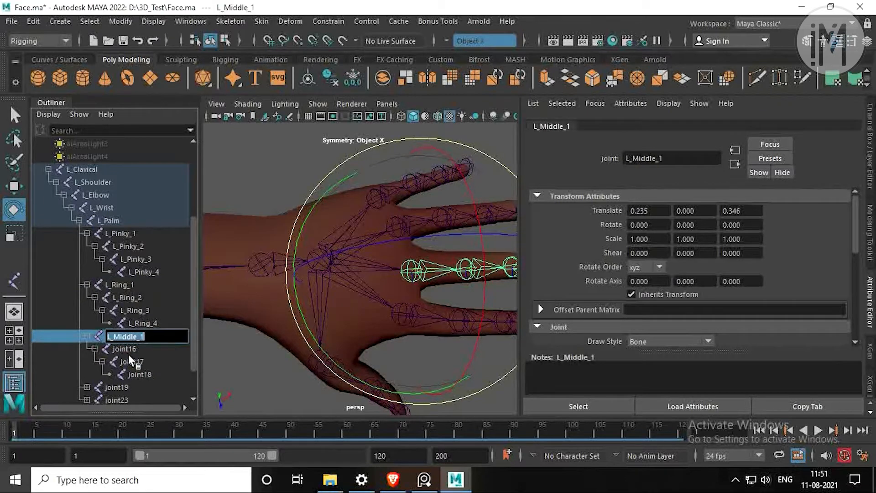
double_click(140, 349)
type("L_Middle_1")
key("BackSpace")
key("2")
key("Return")
Step: Rename the last two middle finger joints L_Middle_3 and L_Middle_4
double_click(142, 360)
type("L_Middle_1")
key("BackSpace")
key("3")
key("Return")
double_click(147, 374)
type("L_Middle_1")
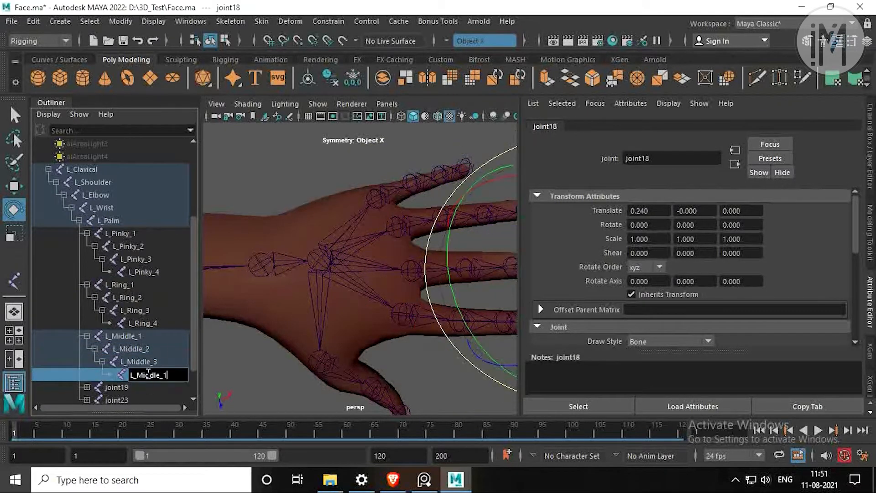
key("BackSpace")
type("4")
key("Return")
Step: Expand the index finger chain starting at joint19 and rename its first two joints L_Index_1 and L_Index_2
scroll(97, 338, "down", 1)
left_click(86, 336, "shift")
double_click(123, 336)
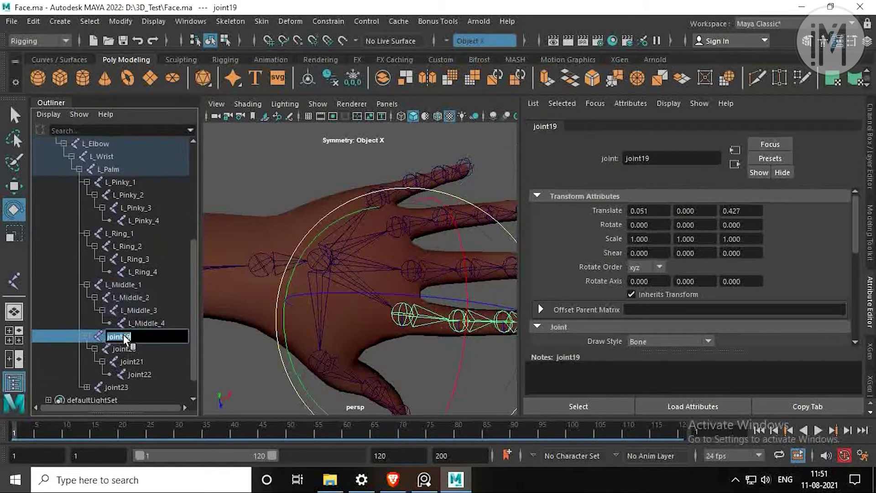
type("L_Index_1")
key("Return")
double_click(124, 348)
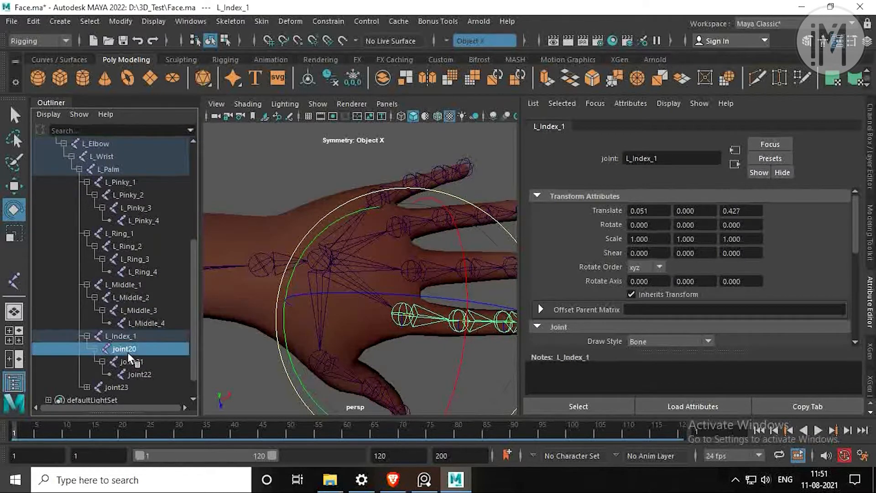
type("L_Index_2")
key("Return")
Step: Rename the last two index finger joints L_Index_3 and L_Index_4
double_click(134, 362)
type("L_Index_3")
key("Return")
double_click(139, 374)
type("L_Index_4")
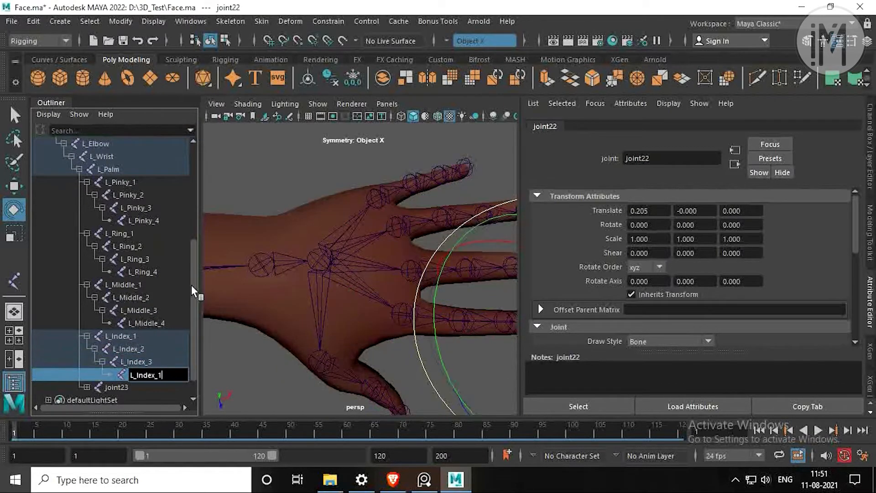
key("Return")
Step: Expand the thumb chain starting at joint23 and rename its base joint L_Thumb_1
scroll(107, 312, "down", 2)
left_click(87, 361, "shift")
scroll(101, 358, "down", 1)
double_click(116, 349)
type("L_Thu")
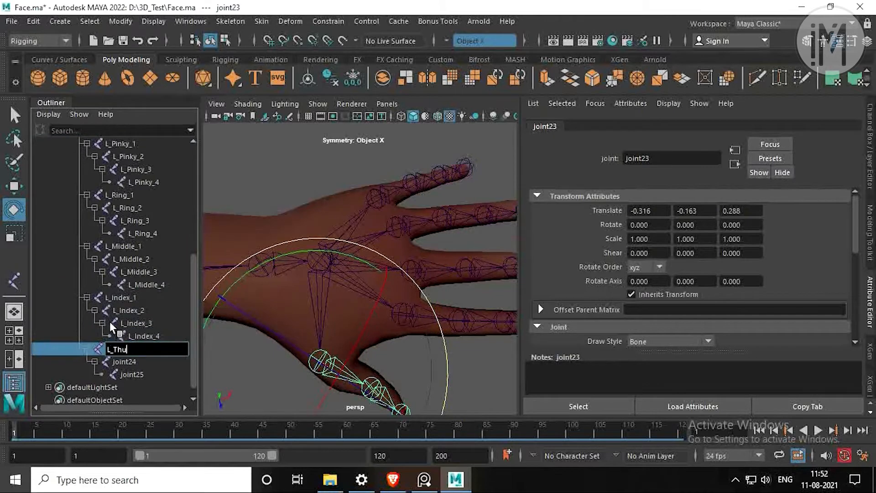
type("mb_1")
key("Return")
Step: Rename the remaining two thumb joints L_Thumb_2 and L_Thumb_3
double_click(132, 362)
type("L_Thumb_2")
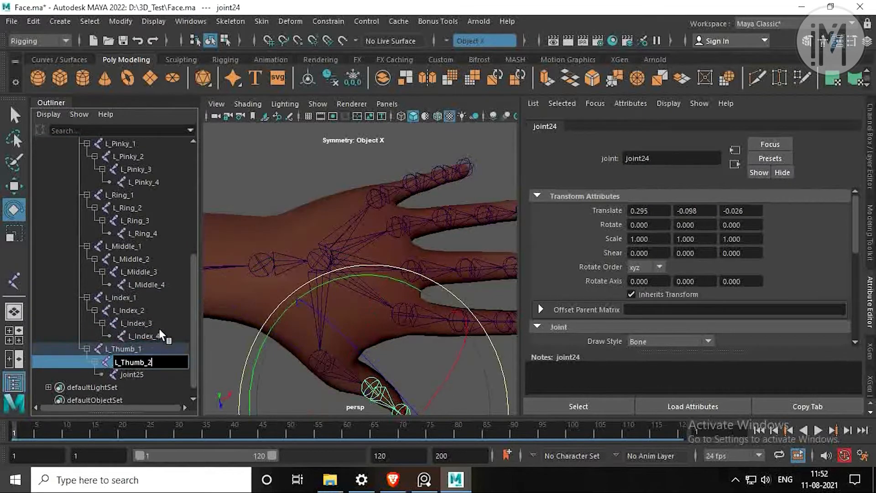
key("Return")
double_click(132, 374)
type("L_Thumb_3")
key("Return")
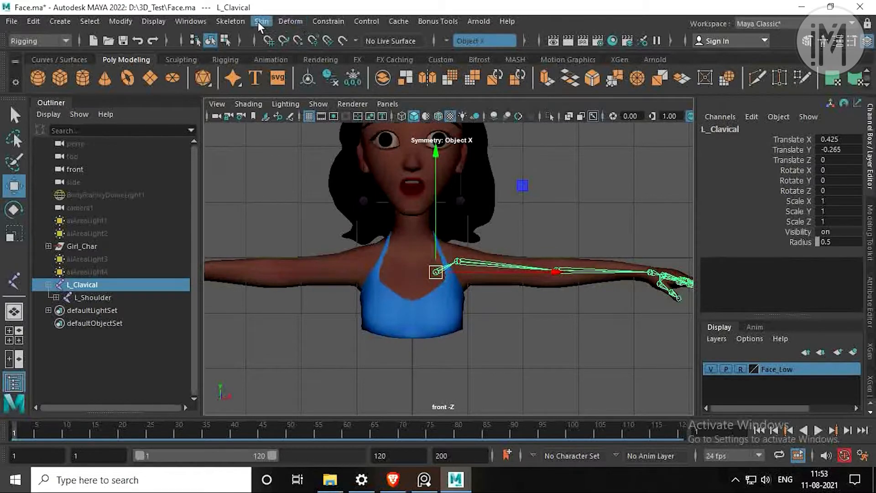
Step: Mirror the L_Clavical joint chain across YZ with Behavior, replacing L with R in the joint names, and save the scene
left_click(241, 21)
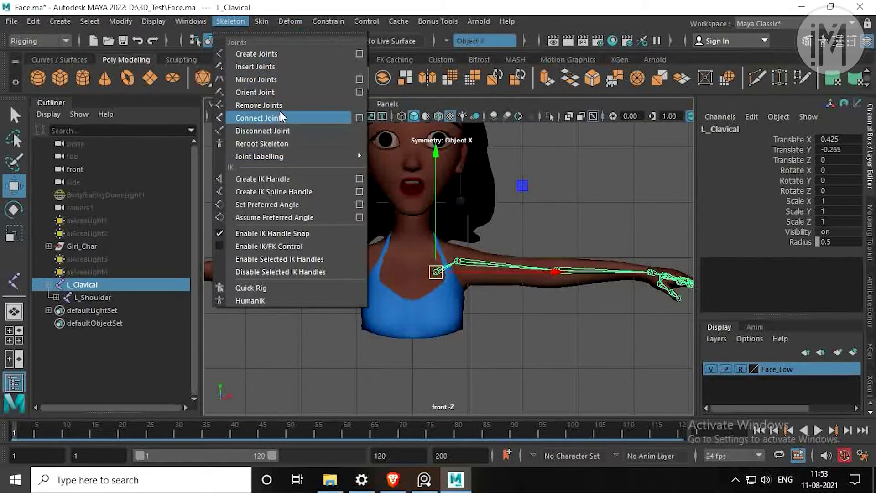
left_click(359, 79)
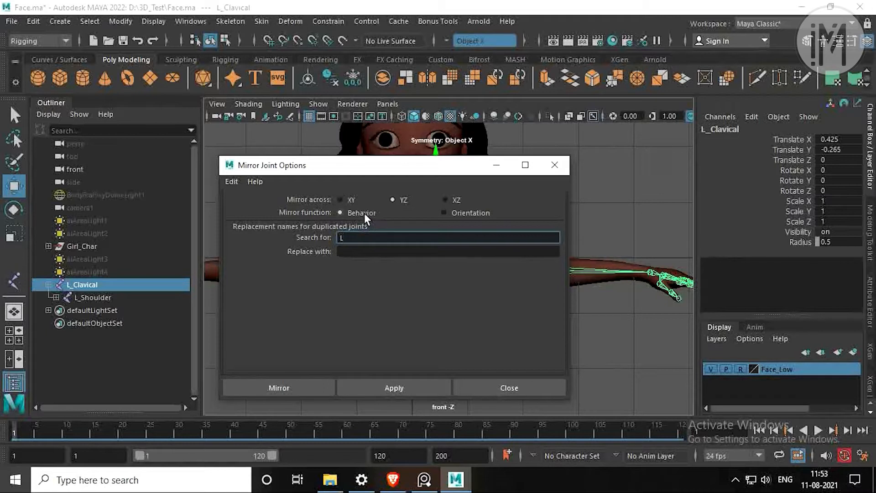
key("Tab")
type("R")
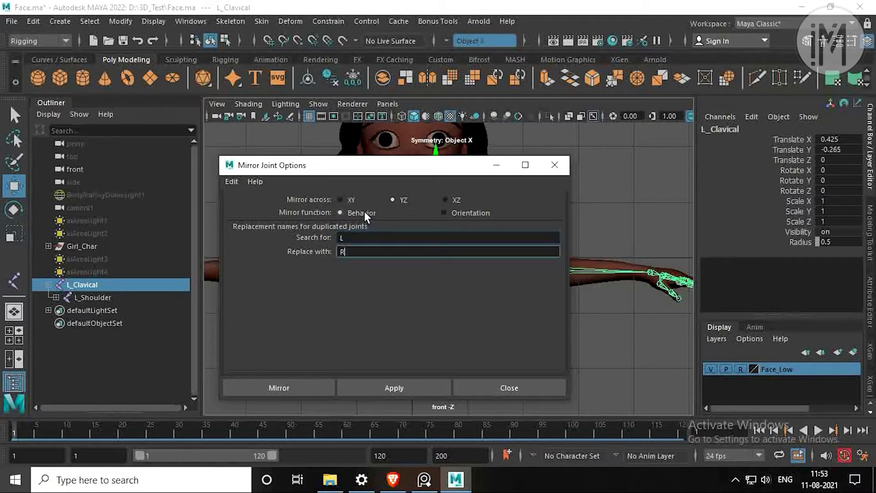
left_click(381, 387)
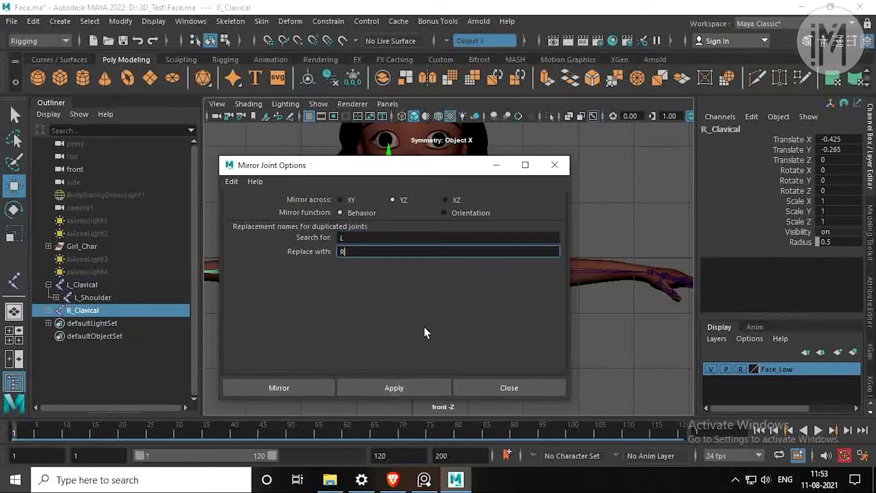
left_click(554, 165)
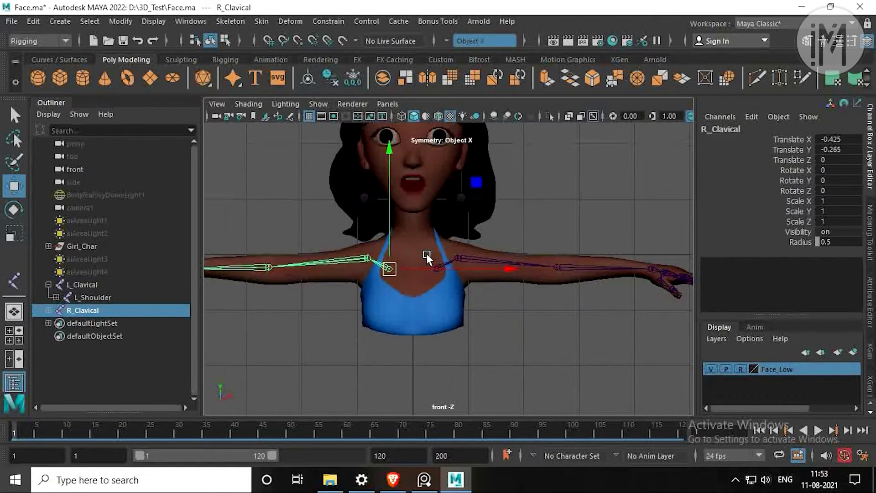
middle_click_drag(426, 253, 414, 235, "alt")
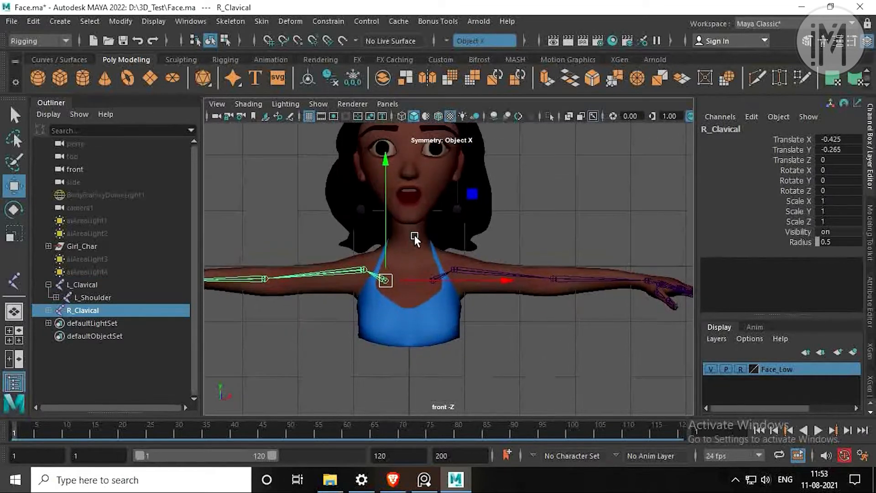
key("ctrl+s")
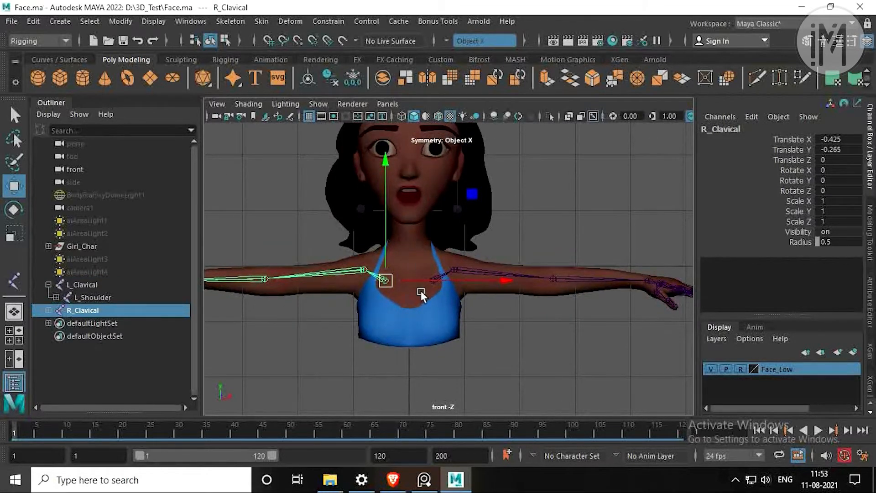
Step: Start the Create Joints tool and set up the side view with textured shading and X-Ray Joints
middle_click_drag(421, 291, 426, 279, "alt")
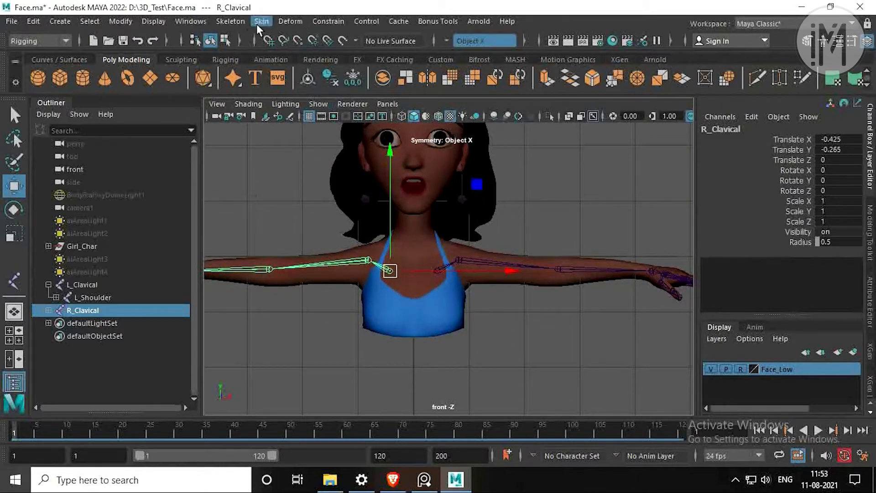
left_click(231, 21)
left_click(263, 54)
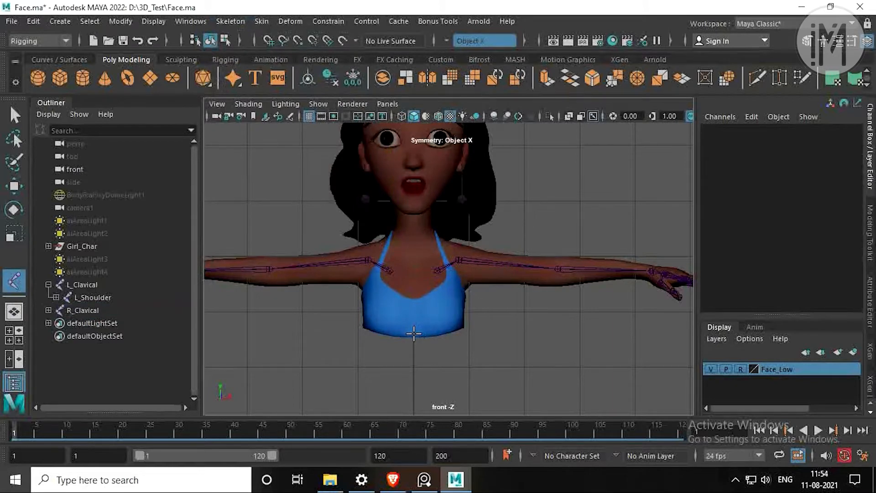
key("space")
key("space")
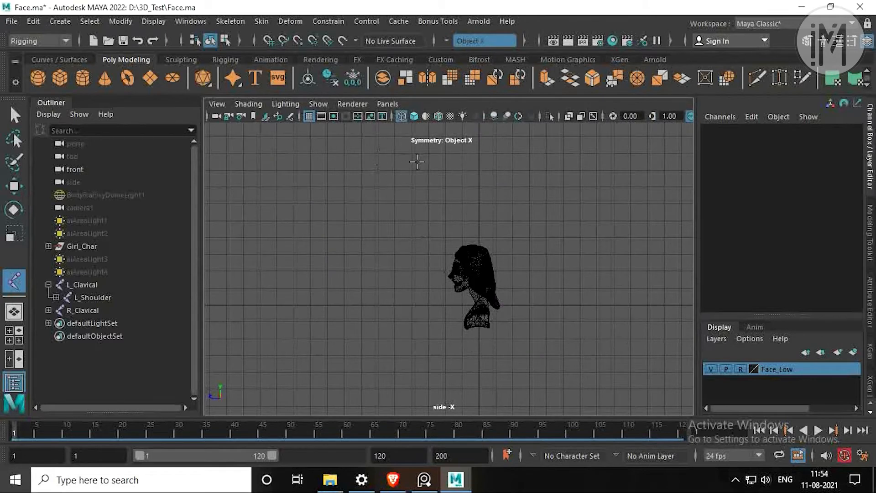
key("6")
scroll(468, 286, "up", 4)
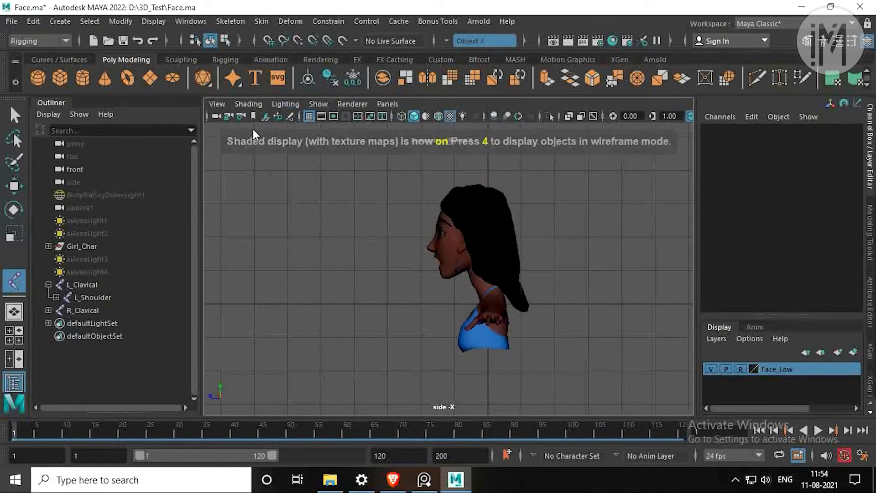
left_click(249, 106)
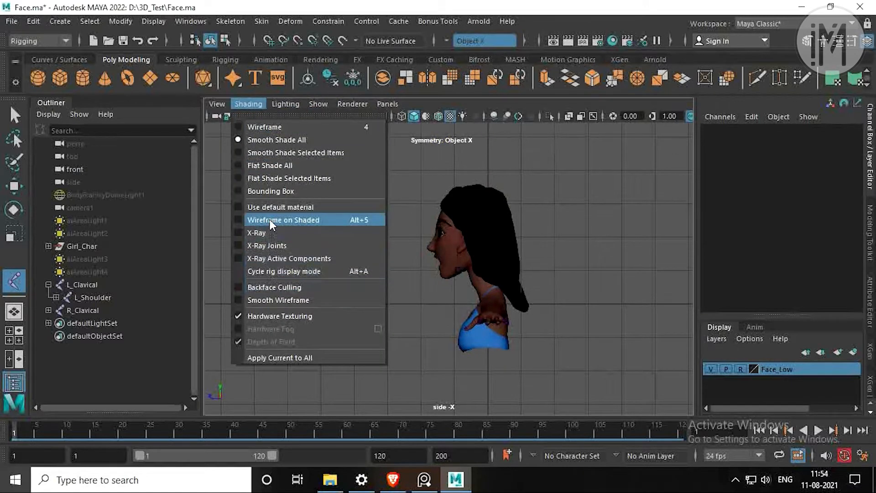
left_click(267, 245)
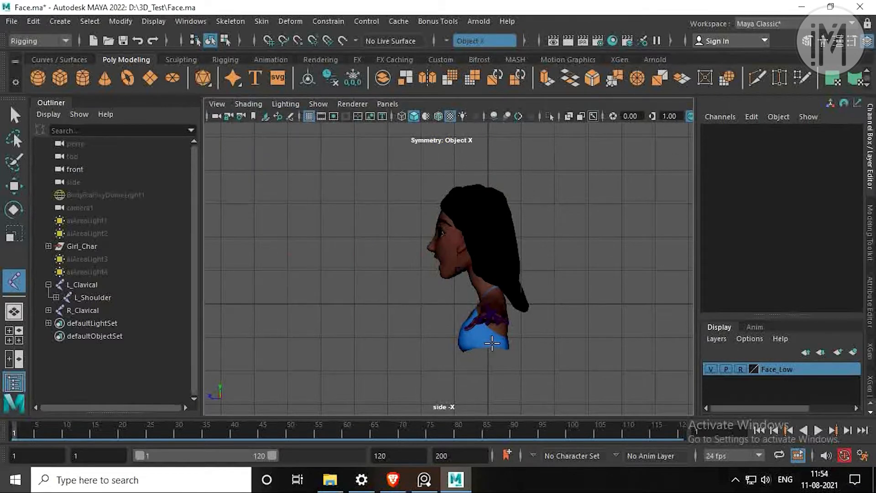
Step: Create a seven-joint chain in the side view, from the bottom of the chest through the neck to the top of the head
left_click(494, 307)
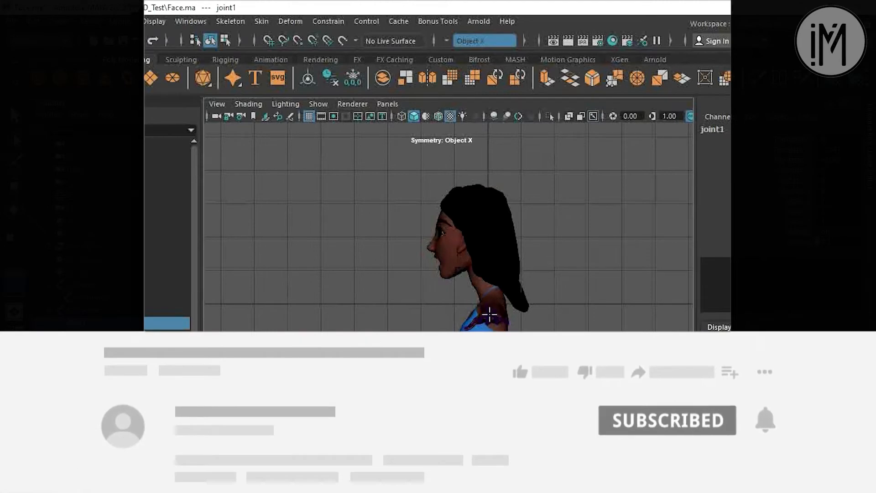
left_click(488, 310)
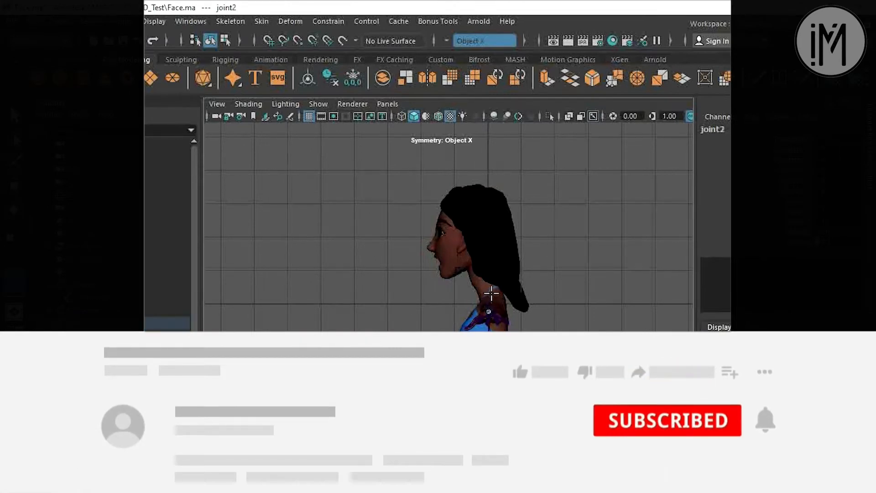
scroll(491, 290, "up", 4)
middle_click_drag(491, 293, 461, 290, "alt")
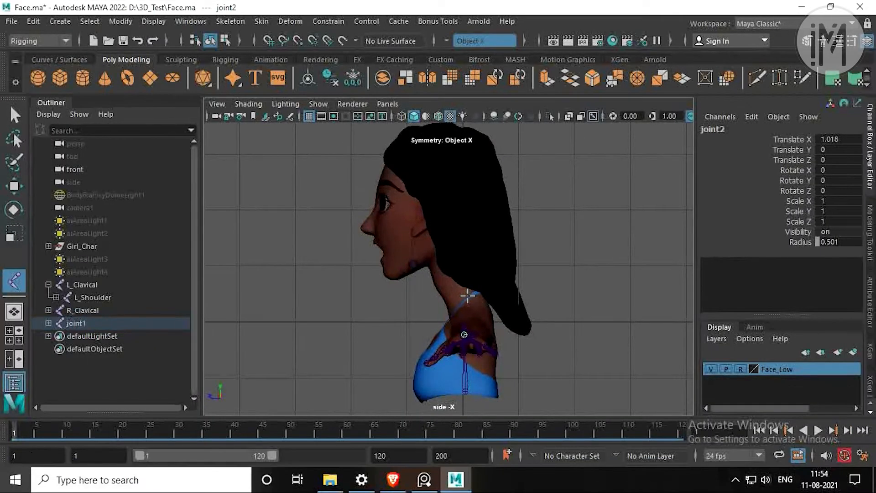
left_click(468, 297)
left_click(456, 272)
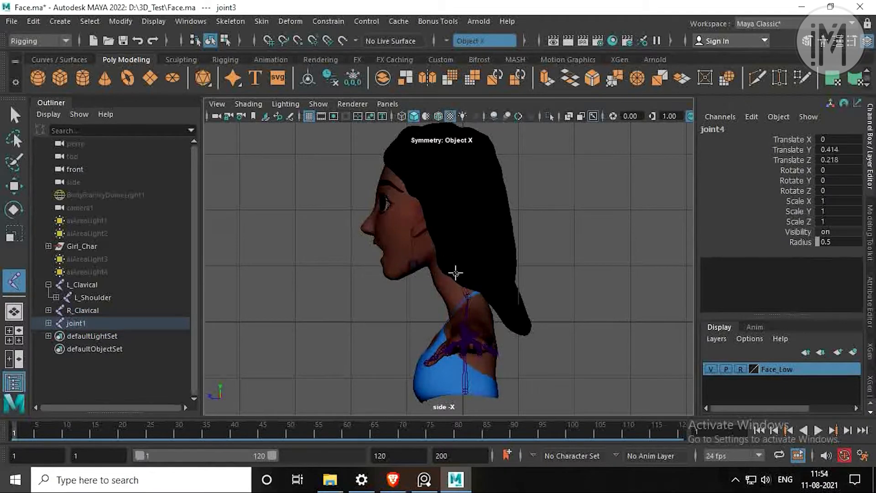
left_click(447, 247)
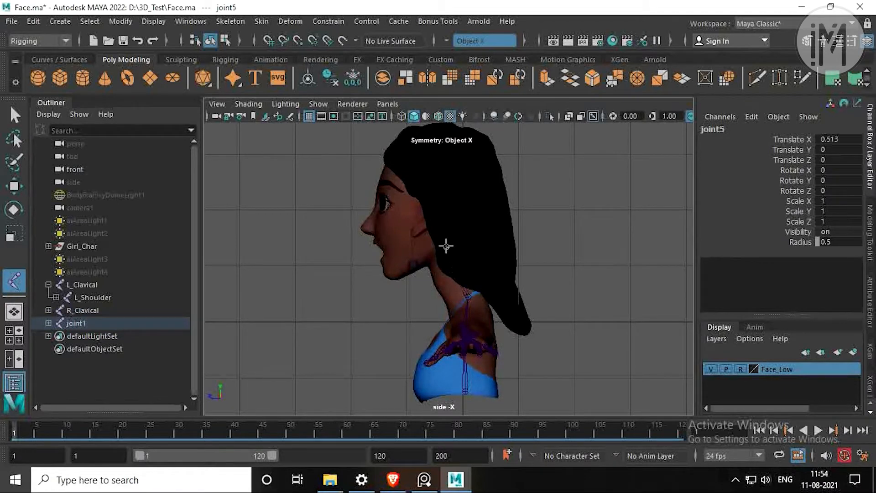
left_click(438, 198)
left_click(438, 131)
Step: Display the front view and select joint1, the root of the new chain, with the Move tool
key("space")
key("space")
key("space")
key("space")
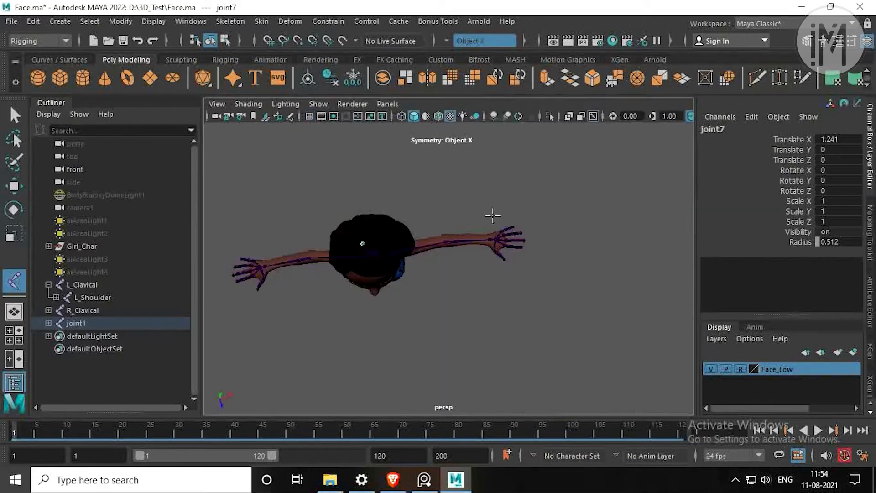
scroll(360, 321, "up", 3)
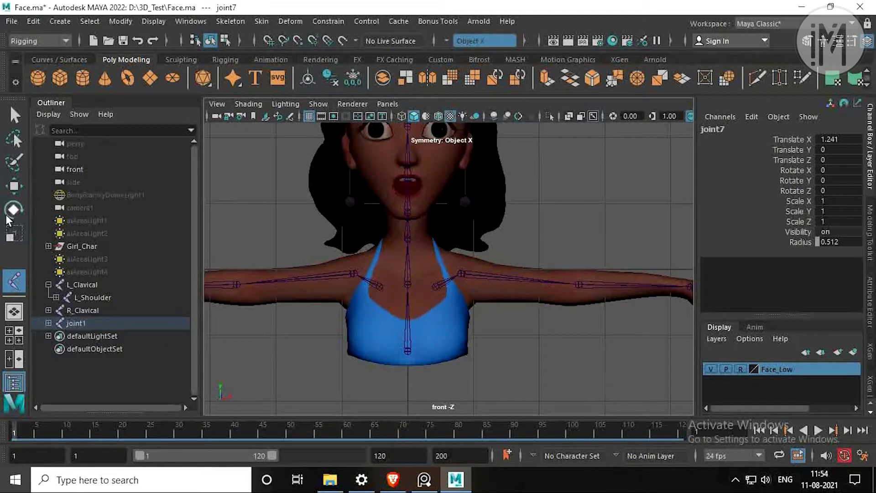
left_click(14, 186)
left_click(75, 322)
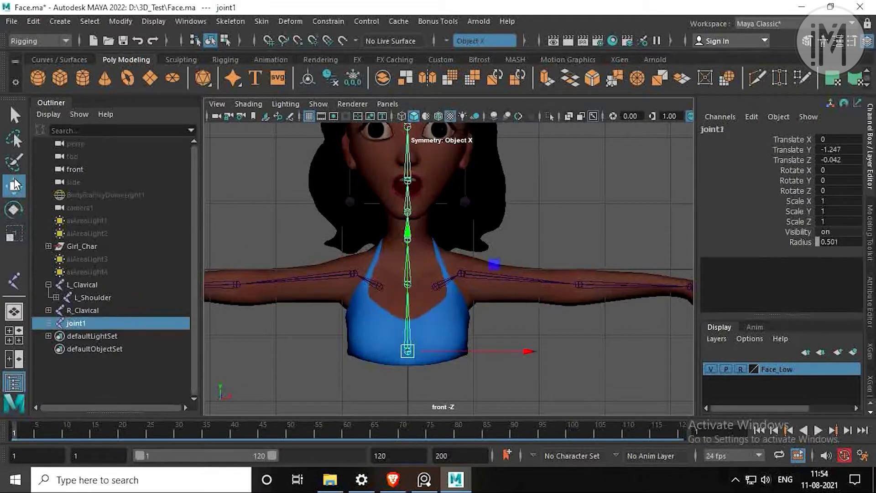
Step: Expand the joint1 hierarchy in the Outliner down to joint7
left_click(49, 322)
left_click(56, 336)
left_click(64, 348)
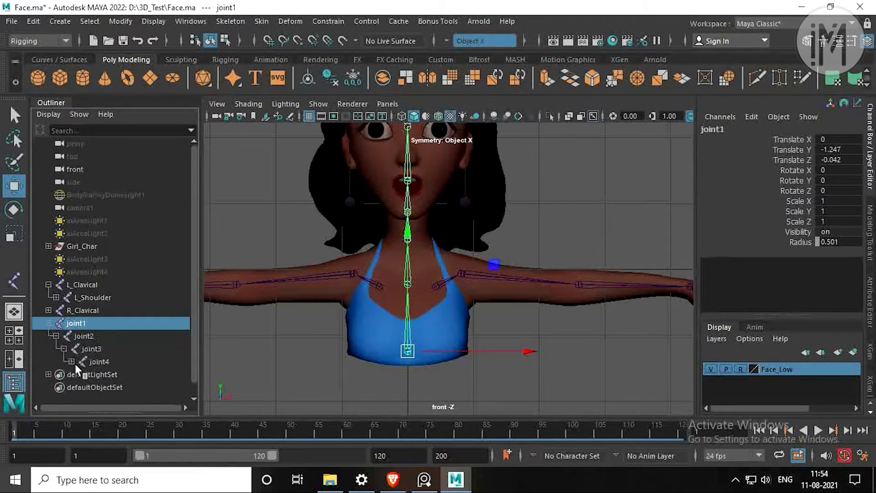
left_click(72, 361)
left_click(79, 374)
scroll(101, 365, "down", 2)
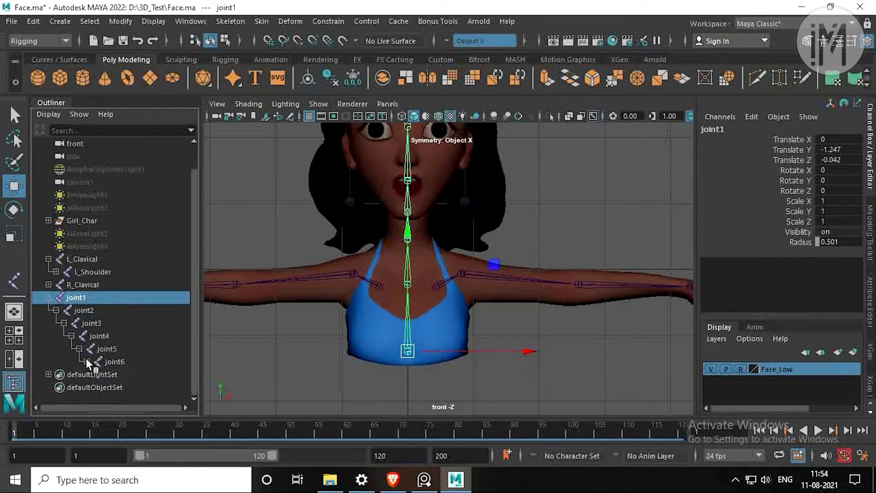
left_click(87, 362)
scroll(96, 361, "down", 1)
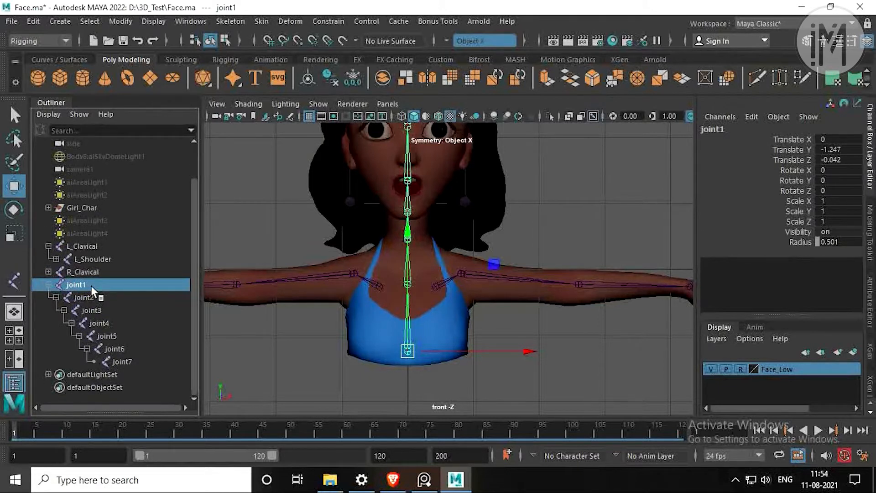
Step: Rename joint1 as Spine and joint2 as Spine_2
double_click(91, 286)
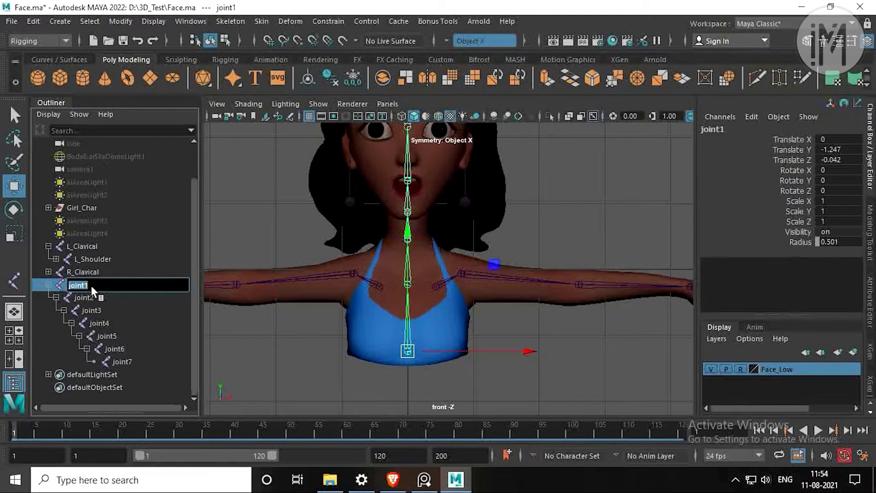
type("Spine")
key("Return")
double_click(94, 297)
type("Spine_2")
key("Return")
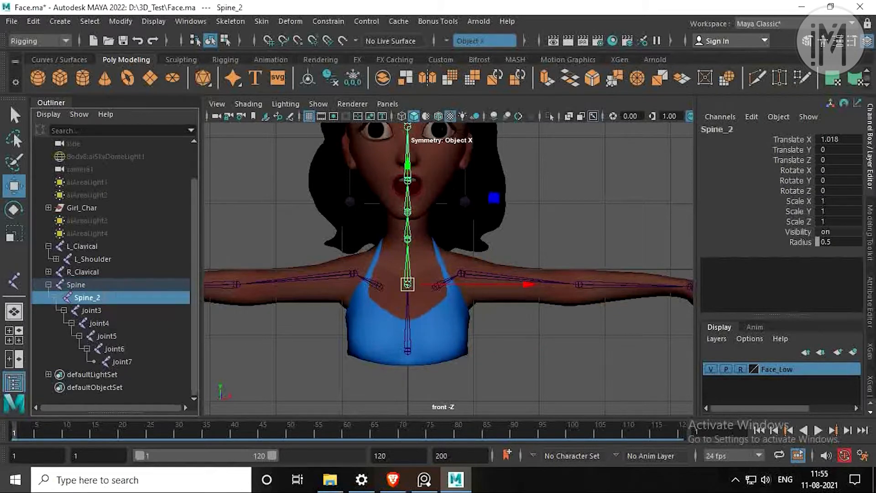
Step: Rename joint3 as Neck, joint4 as Neck_2 and joint5 as Nec_3
double_click(104, 309)
type("Neck")
key("Return")
key("space")
key("space")
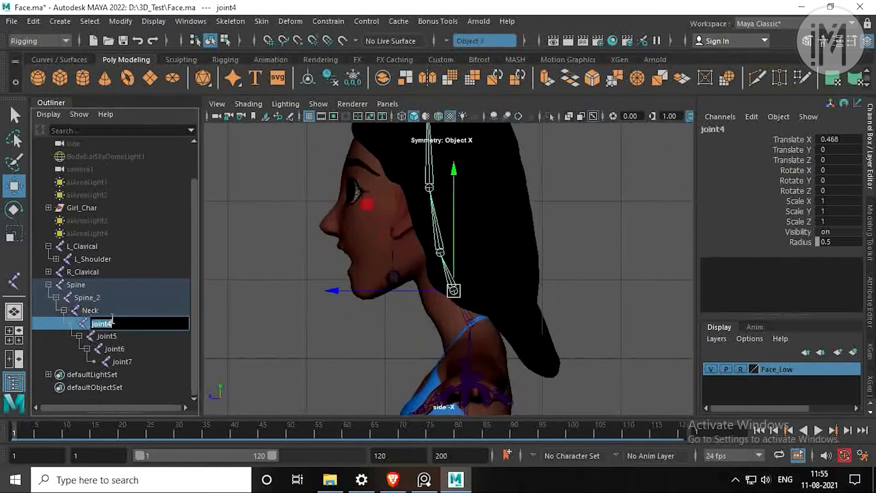
double_click(110, 322)
type("Neck_2")
key("Return")
double_click(126, 336)
type("Nec_3")
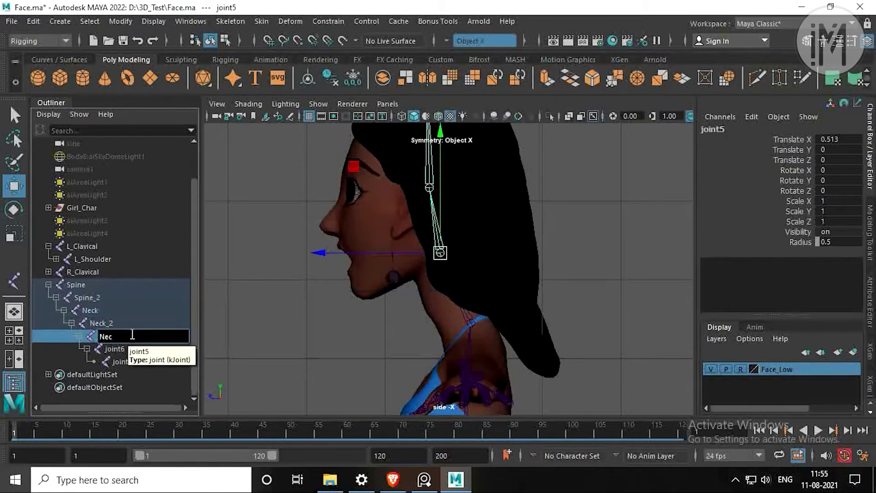
key("Return")
Step: Rename joint6 as Jaw and move it down and forward beside the ear, to about Translate X 0.505 and Y -0.329
double_click(133, 349)
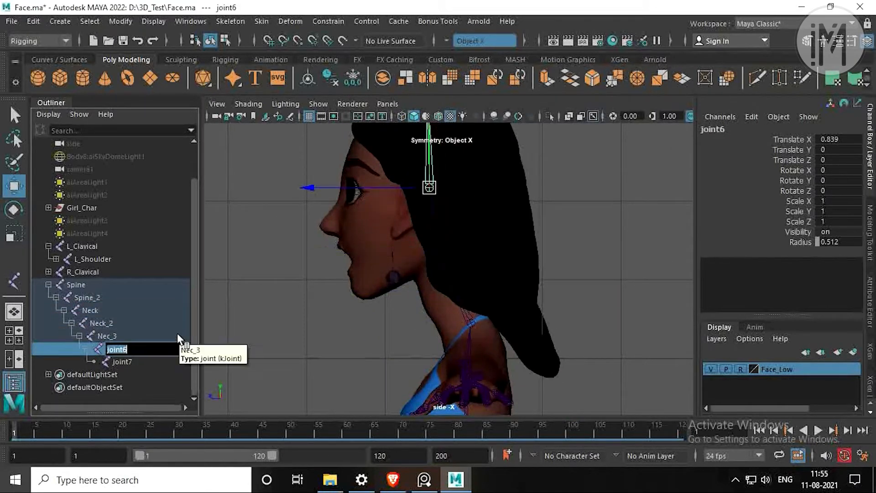
type("Jaw")
key("Return")
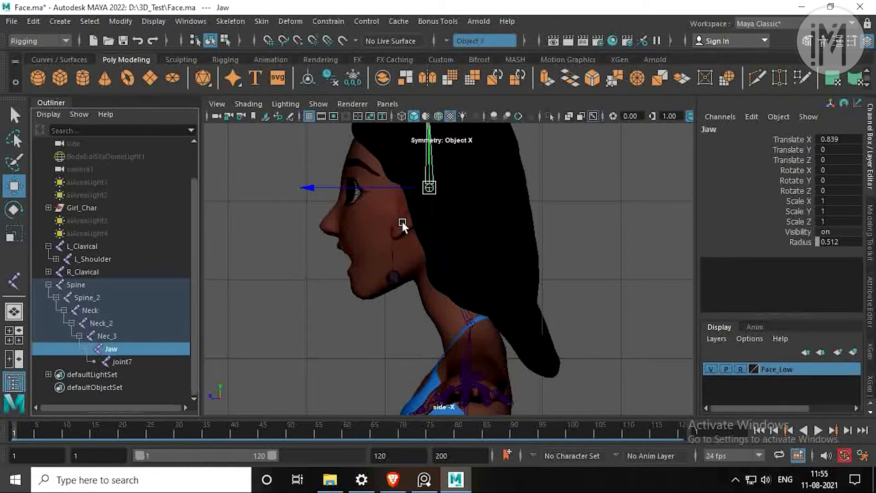
left_click_drag(429, 187, 408, 218)
middle_click_drag(446, 240, 453, 246, "alt")
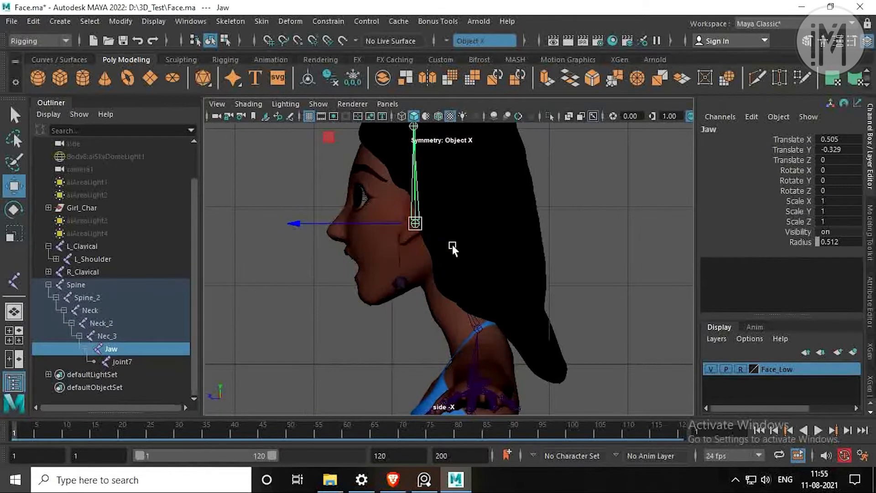
Step: Rename joint7, the end joint of the chain, as Head
double_click(121, 361)
type("Head")
key("Return")
Step: Create a two-joint branch from the Jaw joint in the side view, running below the ear and forward to the chin
key("space")
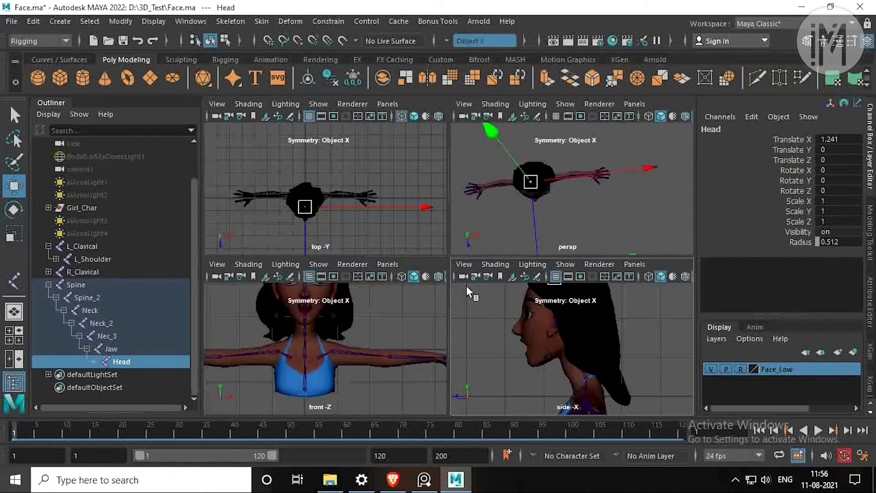
key("space")
scroll(390, 280, "up", 3)
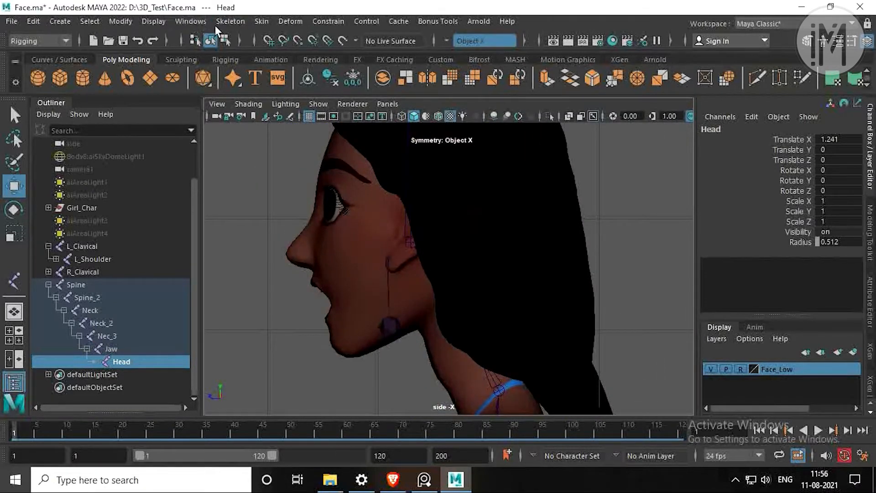
left_click(231, 21)
left_click(253, 54)
left_click(410, 242)
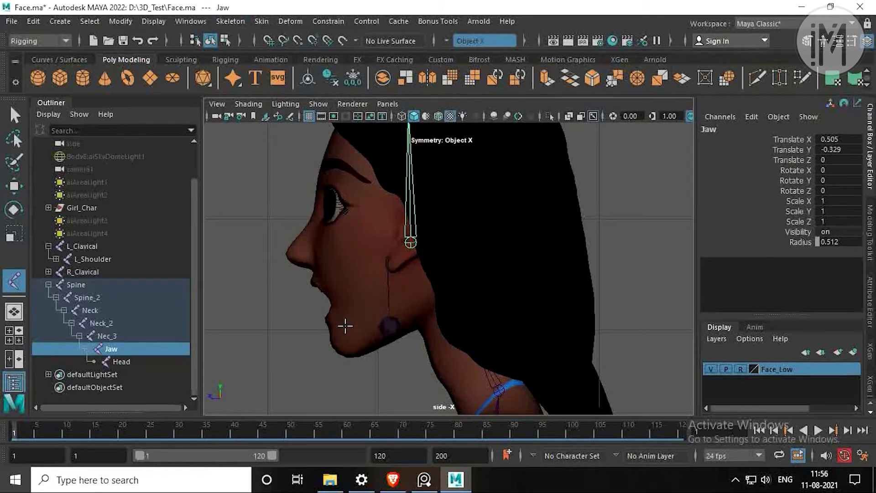
left_click(398, 286)
left_click(336, 327)
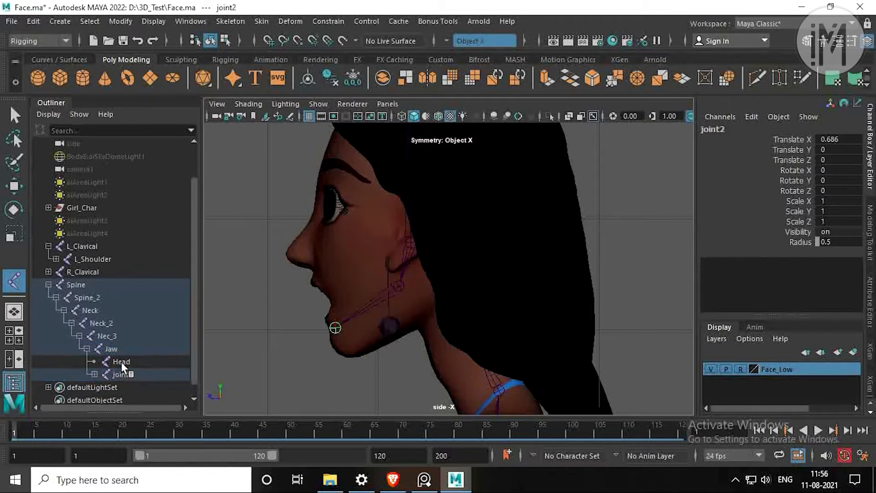
Step: Expand the new branch under Jaw and rename its joints Jaw_1 and Lower_Jaw
left_click(97, 375)
scroll(108, 376, "down", 1)
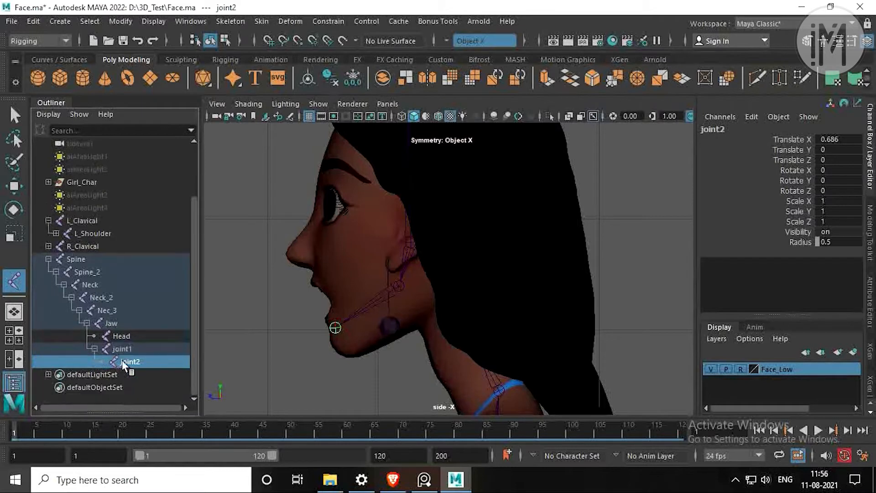
left_click(133, 349)
double_click(133, 350)
type("J")
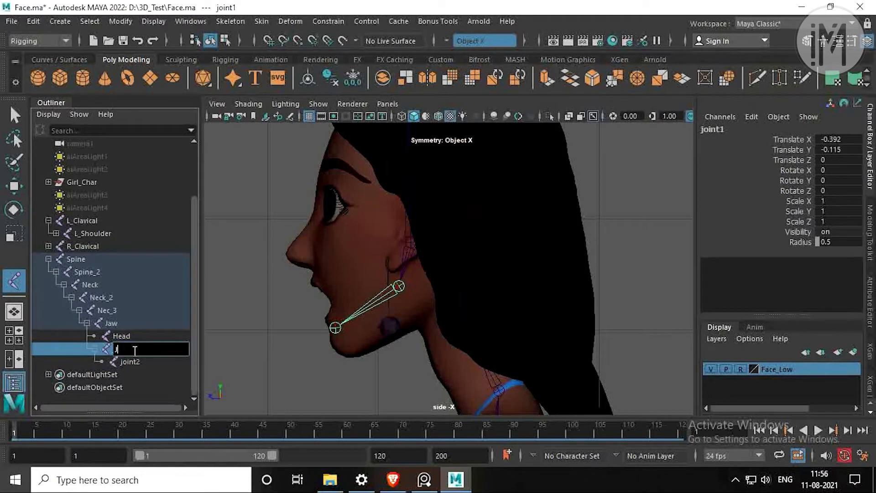
type("aw_1")
key("Return")
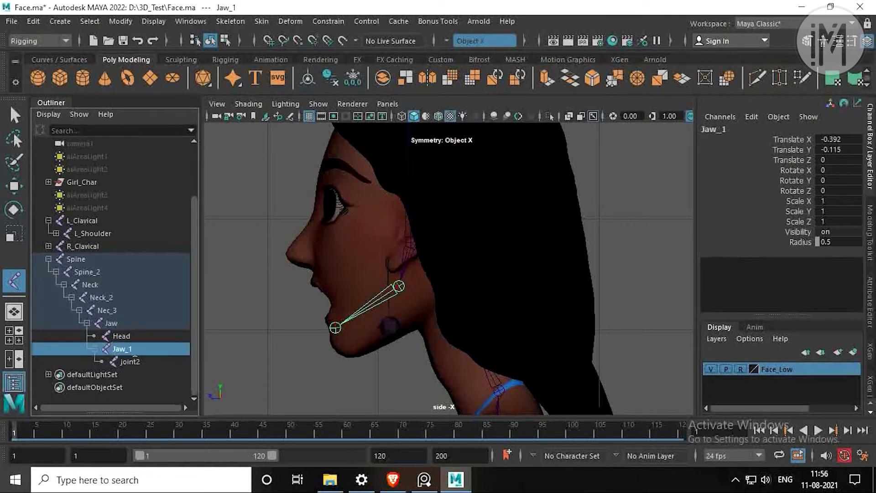
double_click(136, 362)
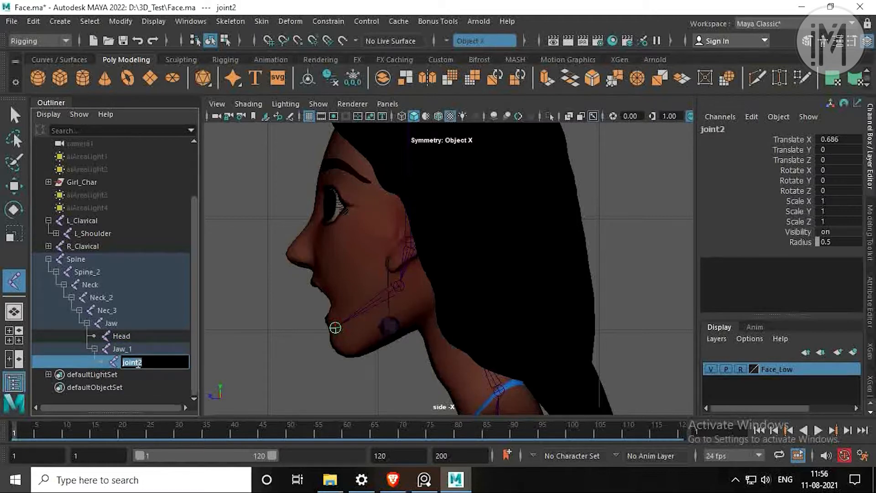
type("Lower_Jaw")
key("Return")
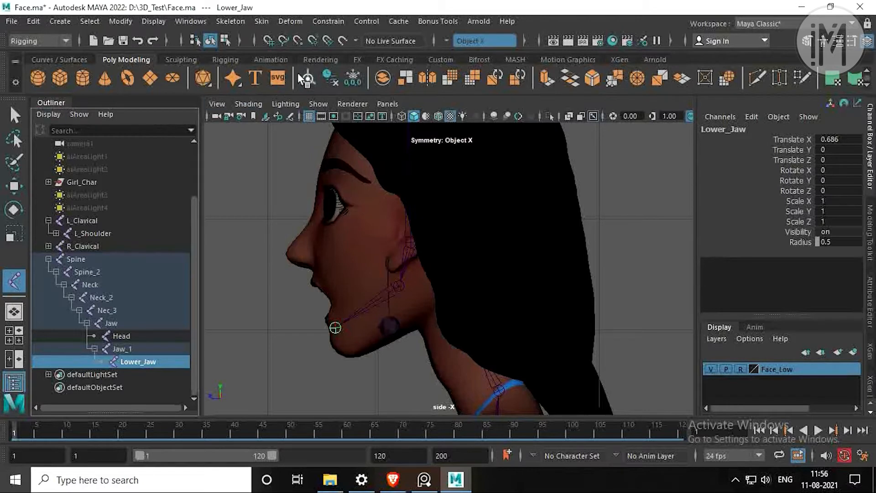
Step: Create a two-joint branch from the Jaw joint in the side view, running forward across the cheek to the nose tip
left_click(224, 22)
left_click(257, 56)
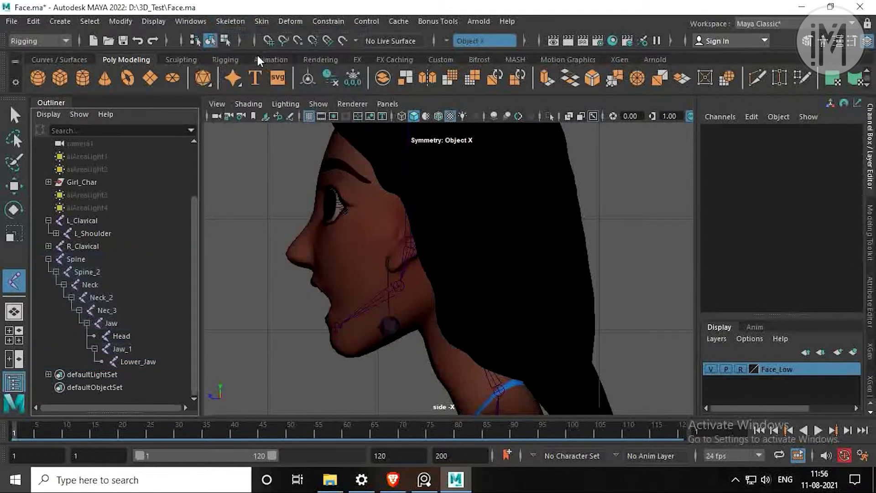
left_click(409, 242)
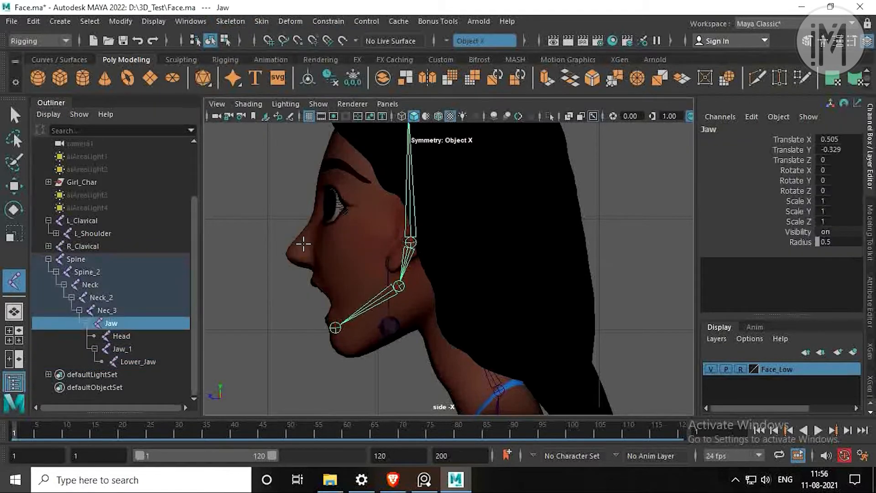
left_click(350, 240)
left_click(298, 250)
Step: Rename the two new nose joints Nose_Jnt_1 and Nose_Jnt_2
double_click(157, 343)
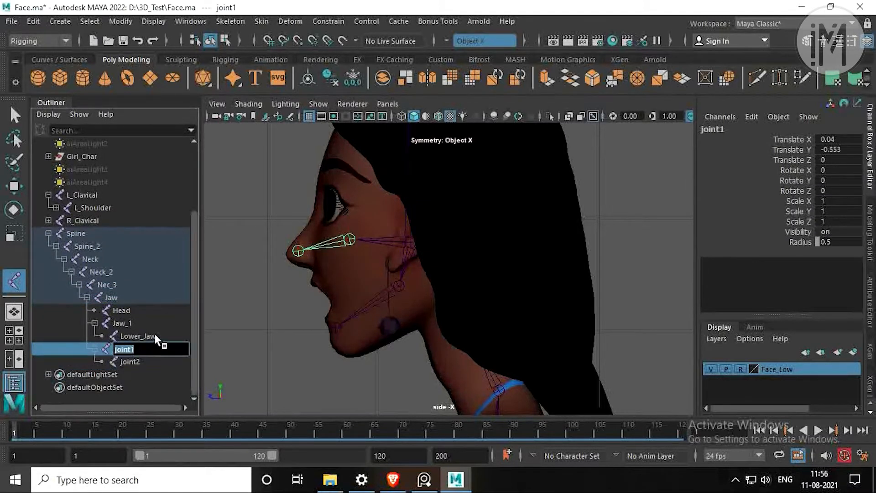
type("Nose_Jnt_1")
key("Return")
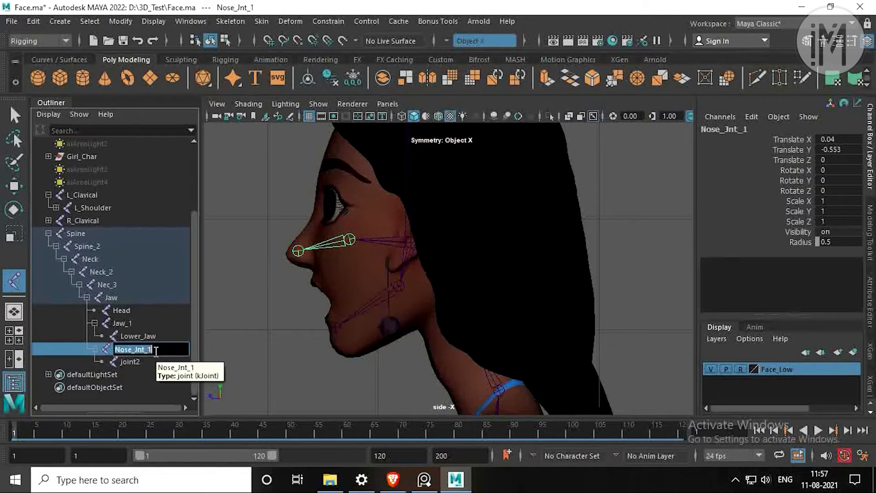
double_click(133, 361)
type("Nose_Jnt_2")
key("Return")
Step: Create another two-joint branch from the Jaw joint in the side view, running forward at eye height
scroll(312, 130, "up", 2)
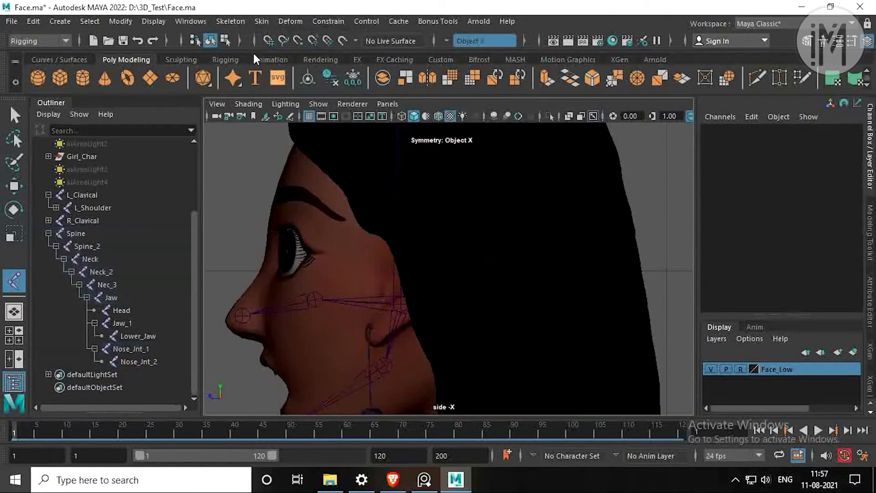
left_click(399, 298)
left_click(354, 237)
left_click(293, 249)
key("space")
key("space")
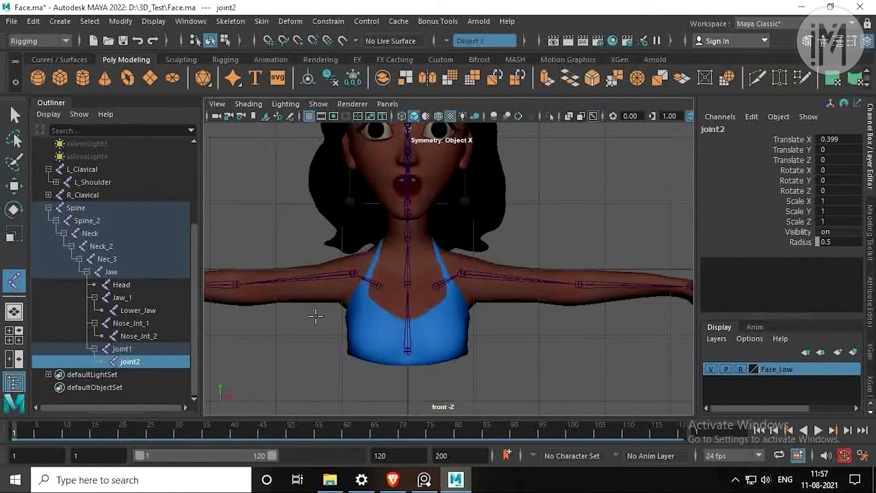
Step: Move the new branch onto the left eye using the front and side views, its first joint at about Translate X 0.353, Y -0.296, Z -0.472
middle_click_drag(235, 196, 206, 326, "alt")
scroll(206, 326, "up", 2)
key("Return")
key("g")
left_click(365, 216)
left_click_drag(393, 215, 437, 227)
scroll(474, 235, "up", 3)
key("space")
key("space")
left_click_drag(353, 214, 353, 228)
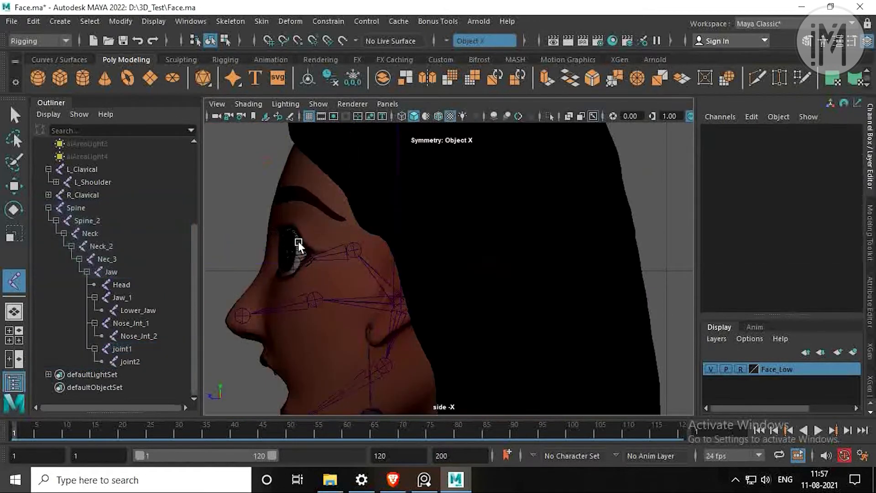
Step: Rename the two left eye joints L_Eye_1 and L_Eye_2
key("space")
double_click(122, 348)
type("L_Eye_1")
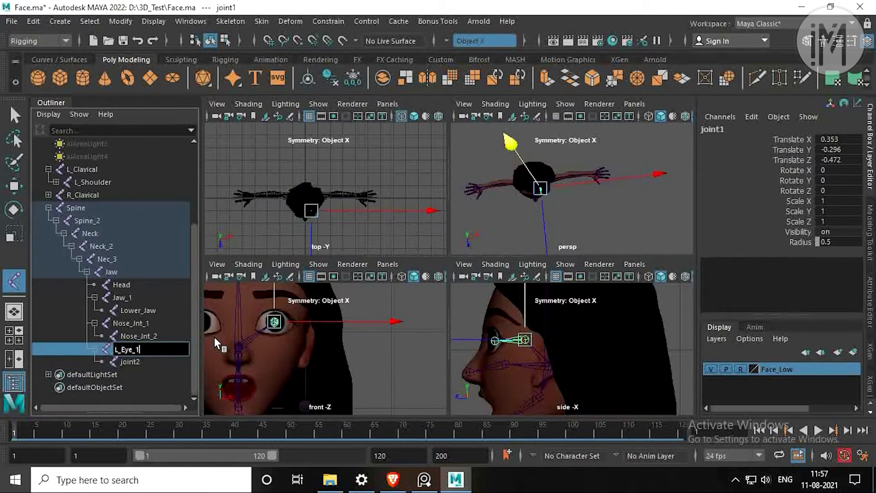
key("Return")
double_click(130, 362)
type("L_Eye_2")
key("Return")
Step: Mirror the L_Eye_1 joint chain to create the right eye joints
left_click(133, 349)
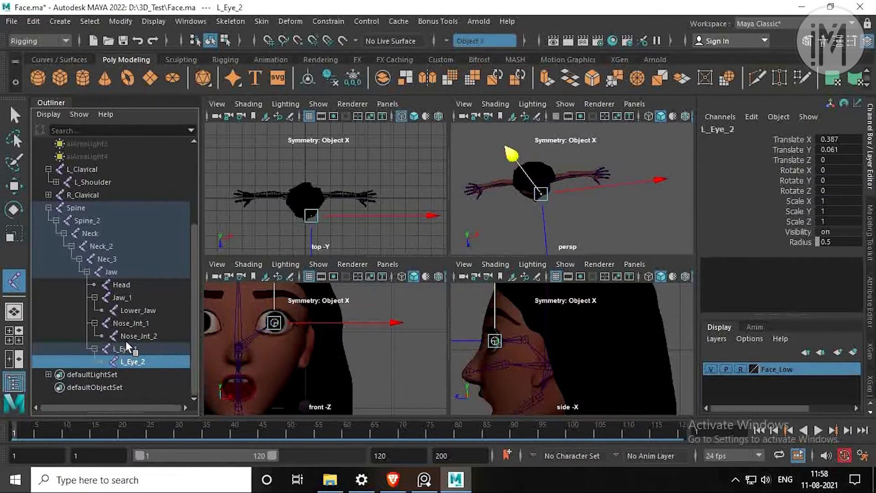
left_click(230, 21)
left_click(246, 74)
Step: Parent the L_Clavical and R_Clavical joints to Spine_2 in the perspective view
key("space")
left_click(440, 251)
mouse_move(440, 250)
left_mouse_down("alt")
mouse_move(511, 251)
mouse_move(458, 250)
left_mouse_up("alt")
scroll(432, 265, "up", 5)
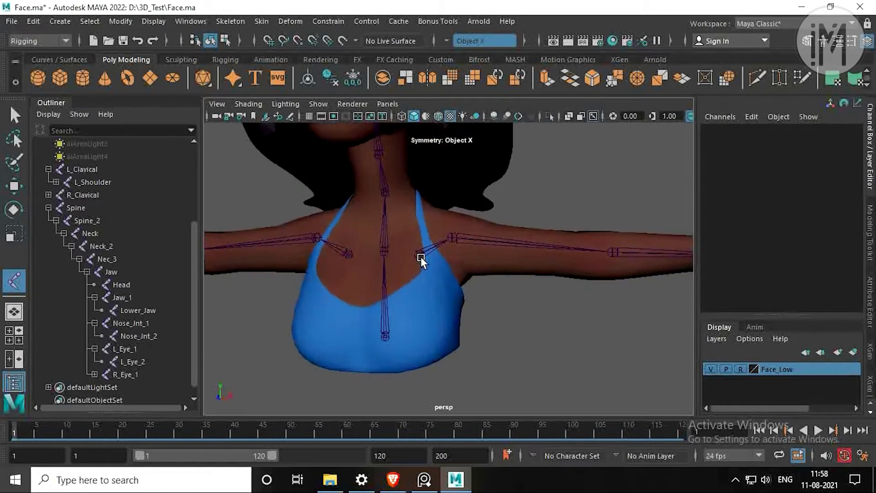
left_click(419, 253)
left_click(347, 252, "shift")
left_click(383, 232, "shift")
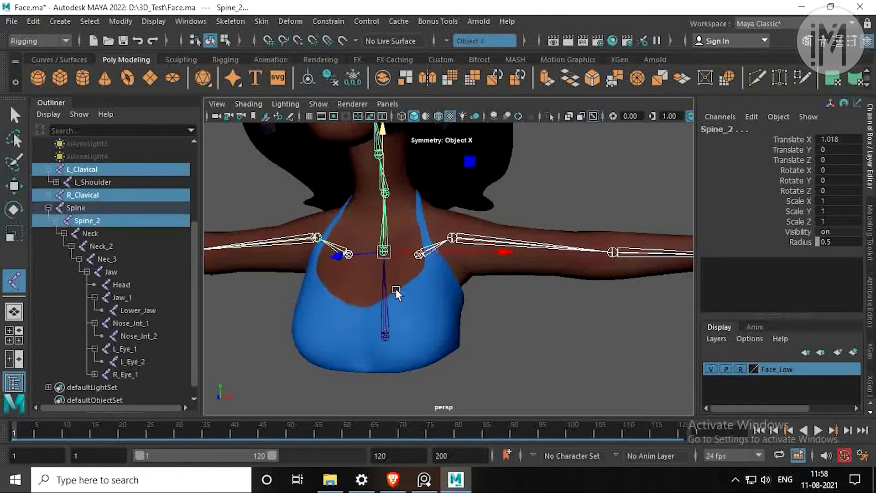
key("p")
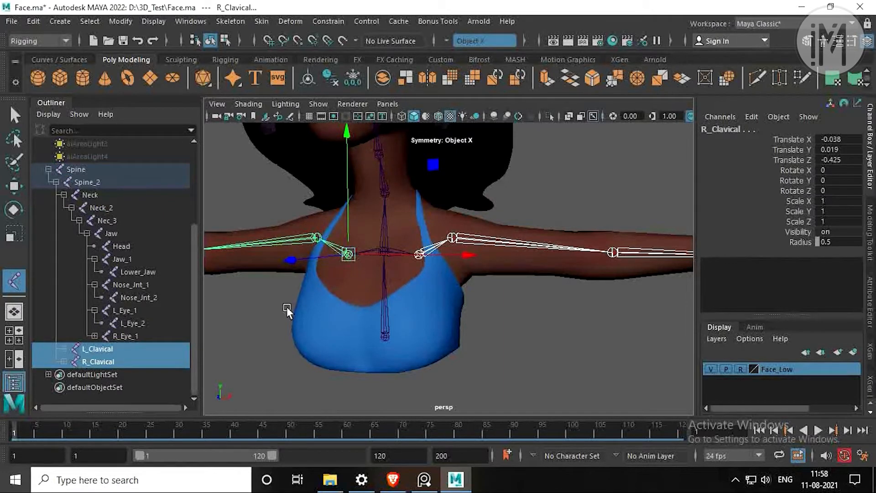
Step: Save the scene with the connected skeleton and clear the joint selection
scroll(341, 266, "down", 8)
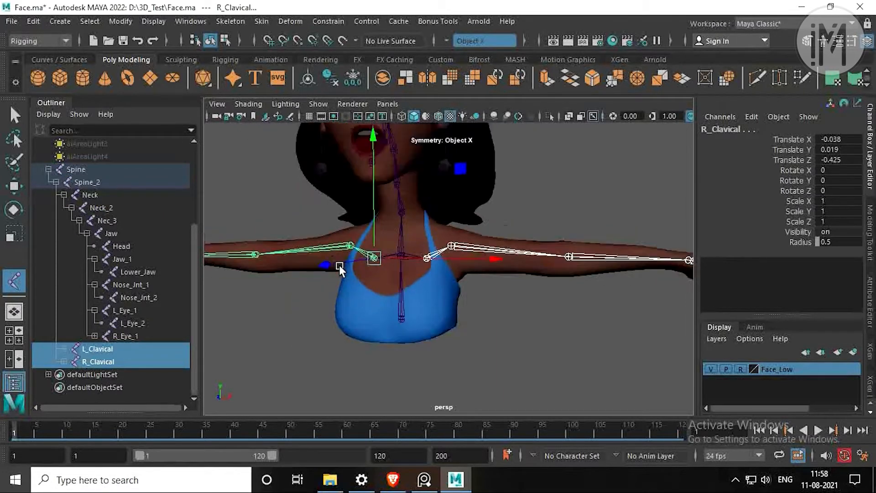
left_click_drag(368, 277, 343, 297, "alt")
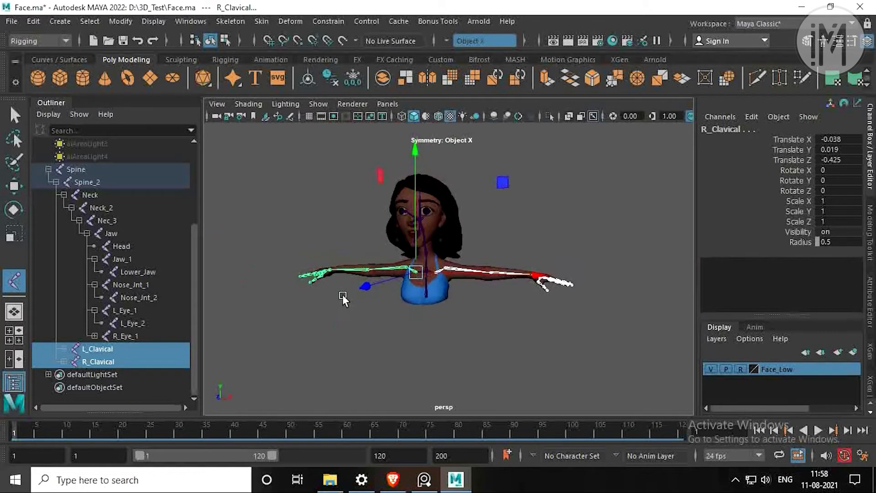
key("w")
key("ctrl+s")
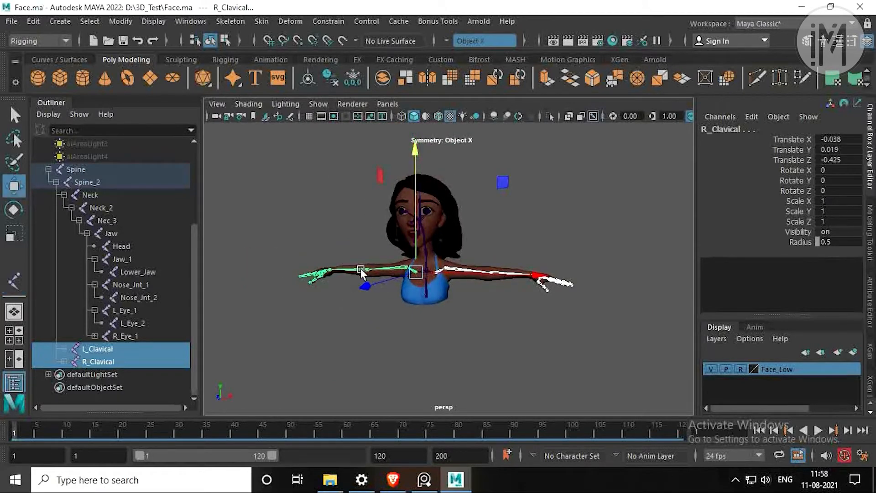
left_click_drag(360, 269, 388, 325, "alt")
left_click(357, 325)
Step: Set the IK Handle tool's current solver to Single-Chain Solver and close its settings
scroll(389, 315, "up", 3)
middle_click_drag(388, 306, 451, 308, "alt")
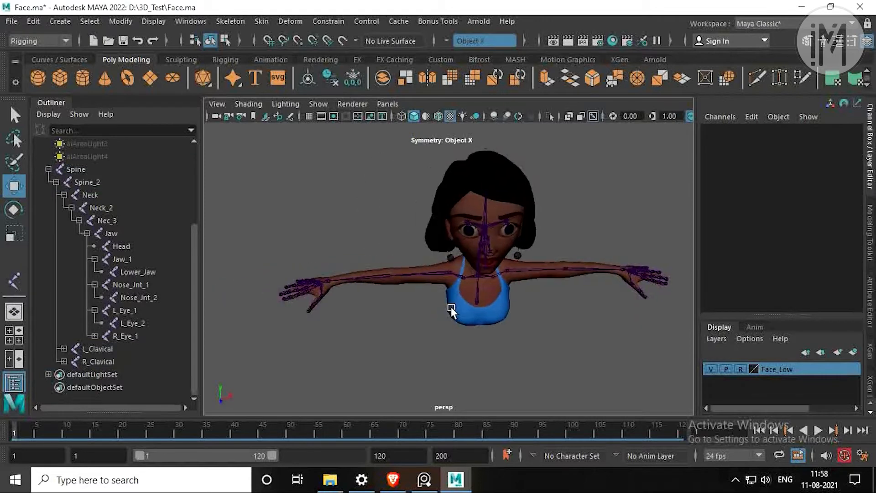
scroll(456, 305, "up", 3)
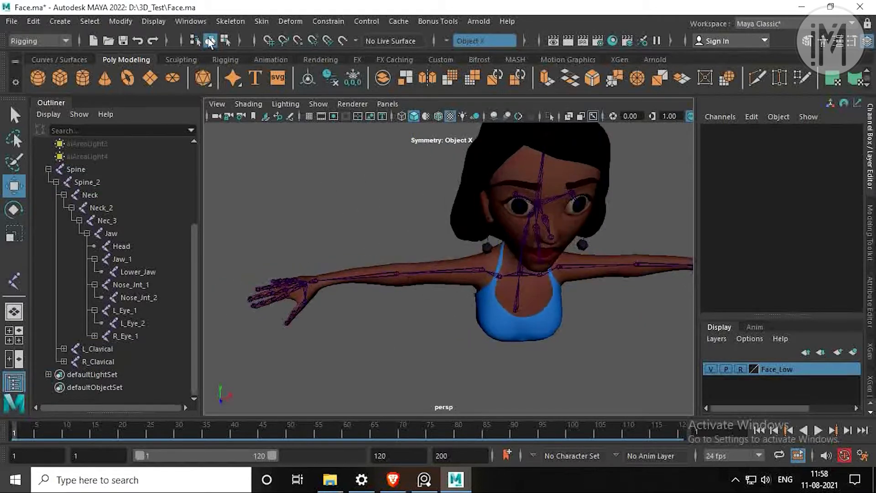
left_click(230, 22)
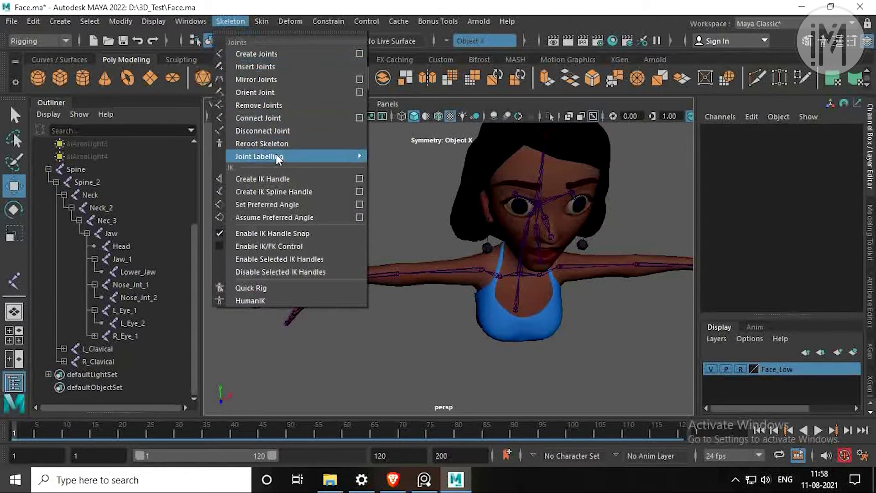
left_click(359, 178)
left_click(574, 181)
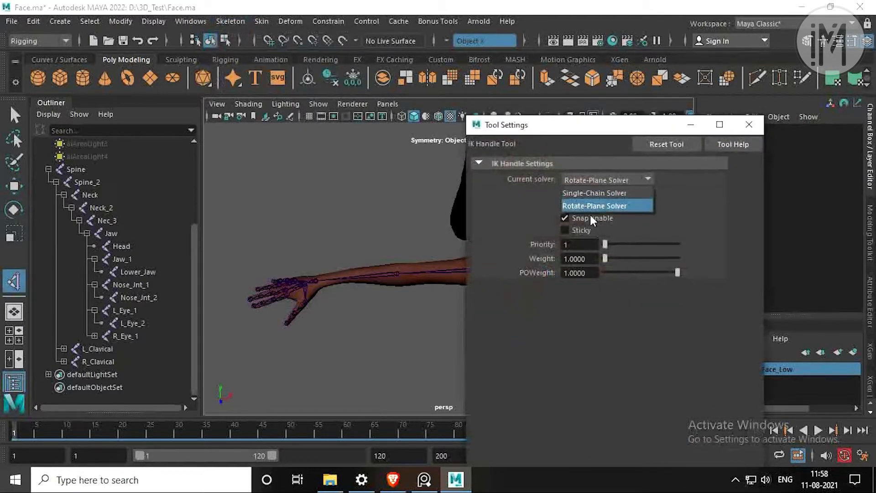
left_click(592, 192)
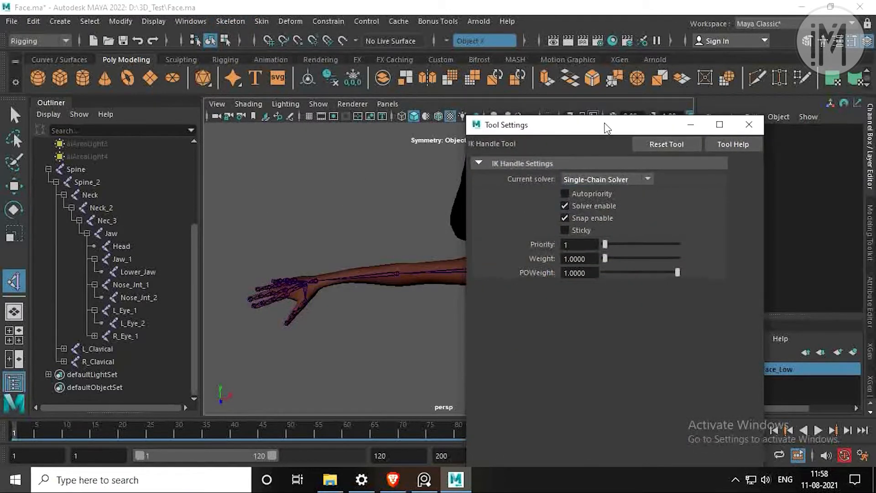
left_click_drag(604, 124, 521, 114)
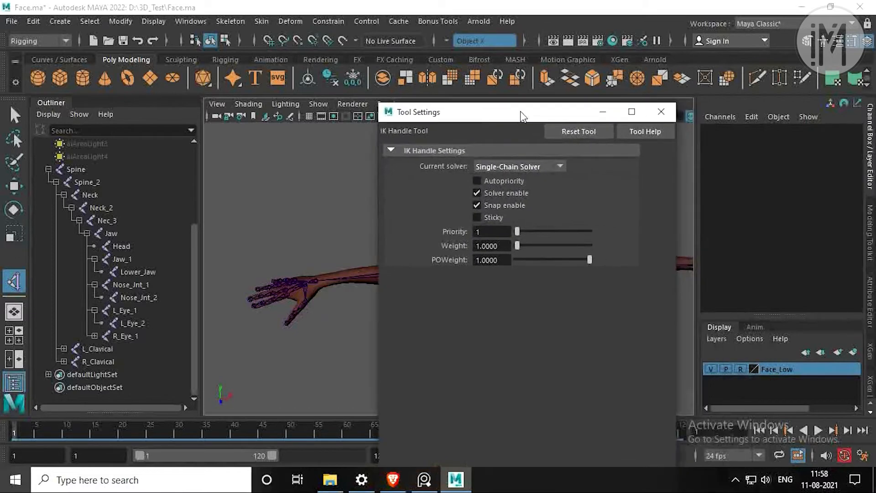
left_click(660, 112)
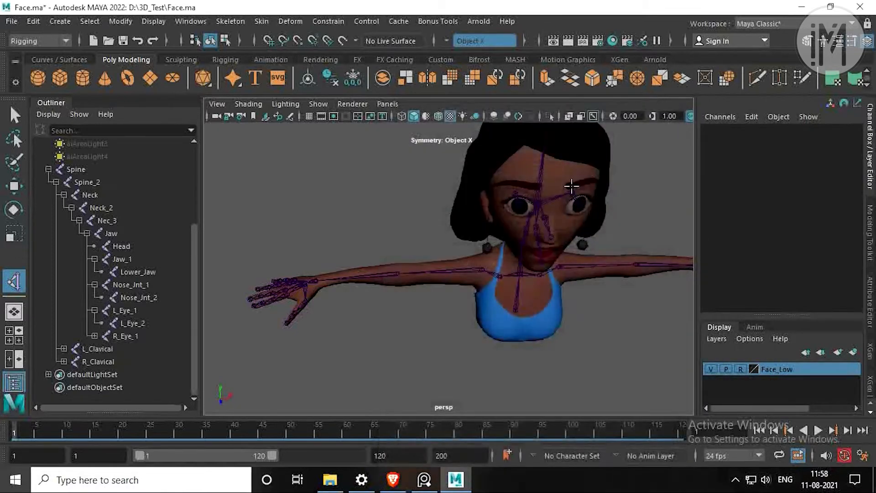
Step: Create an IK handle from the right shoulder joint to the right wrist joint and rename it R_Arm_Ik
left_click(482, 269)
scroll(316, 278, "up", 5)
middle_click_drag(325, 281, 521, 257, "alt")
left_click(305, 276)
scroll(391, 258, "down", 5)
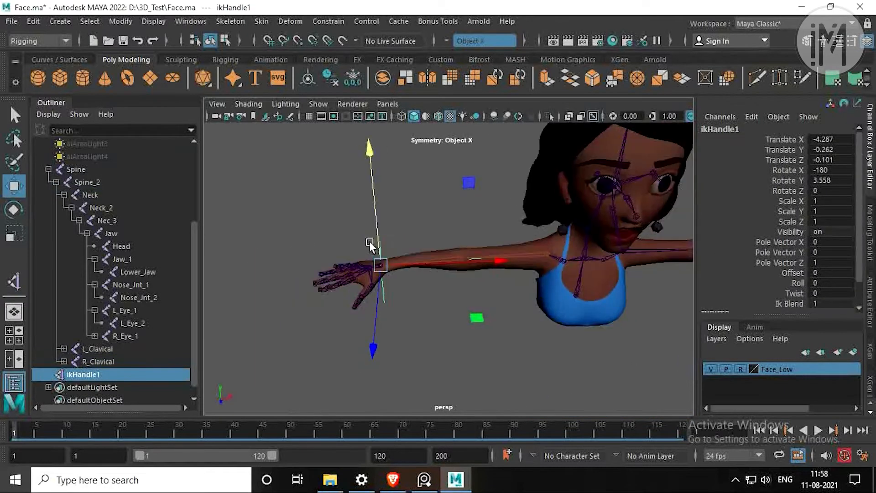
double_click(126, 375)
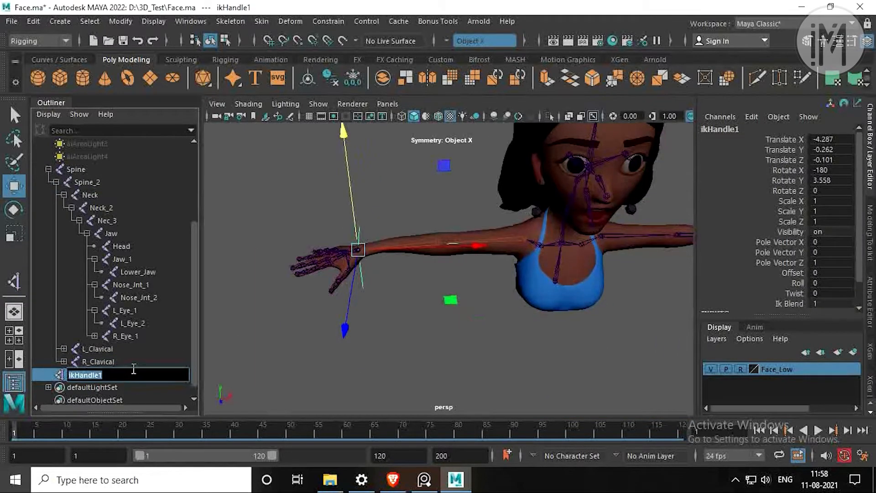
type("R_Arm_Ik")
key("Return")
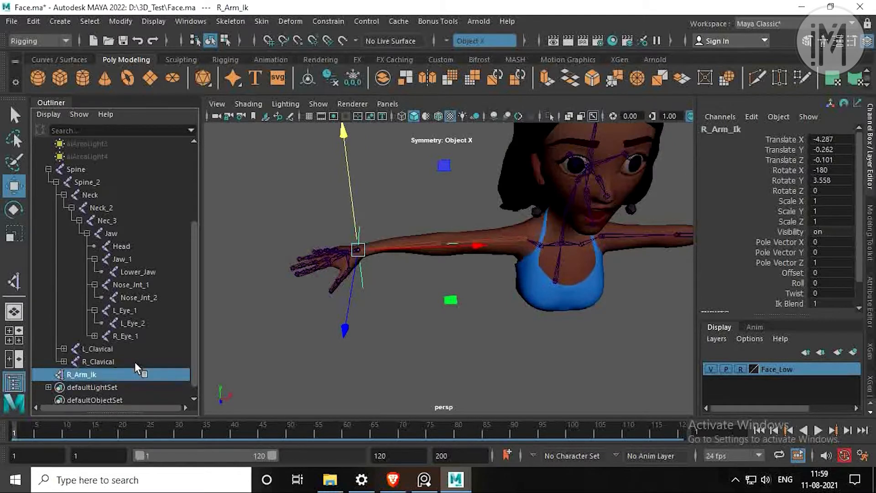
Step: Create an IK handle from the left shoulder joint to the left wrist joint and rename it L_Arm_Ik
left_click_drag(365, 286, 317, 207, "alt")
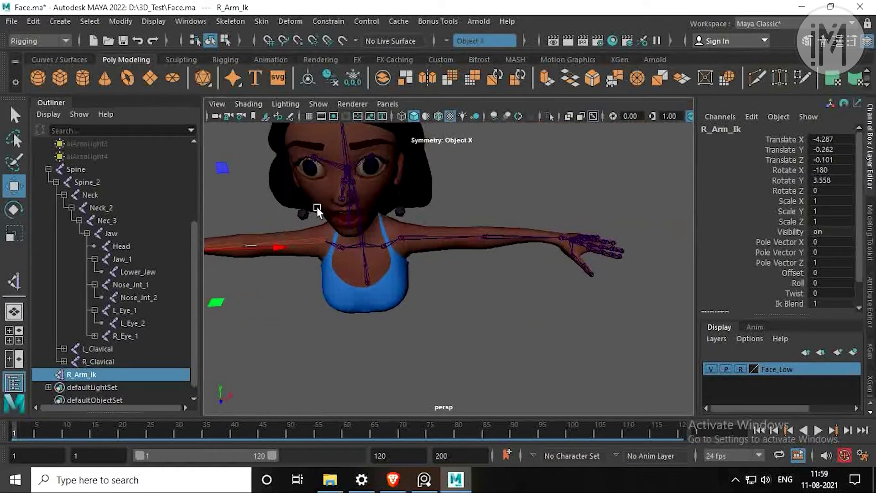
left_click(222, 27)
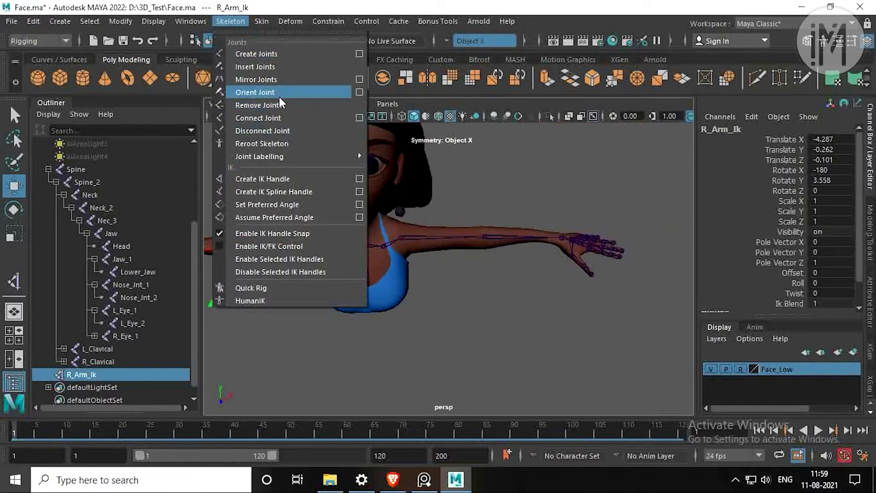
left_click(311, 180)
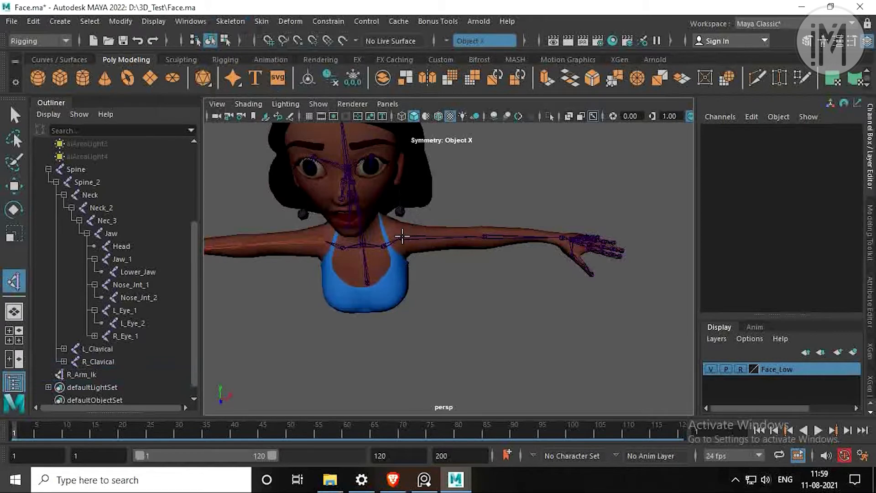
left_click(401, 236)
left_click(561, 237)
key("w")
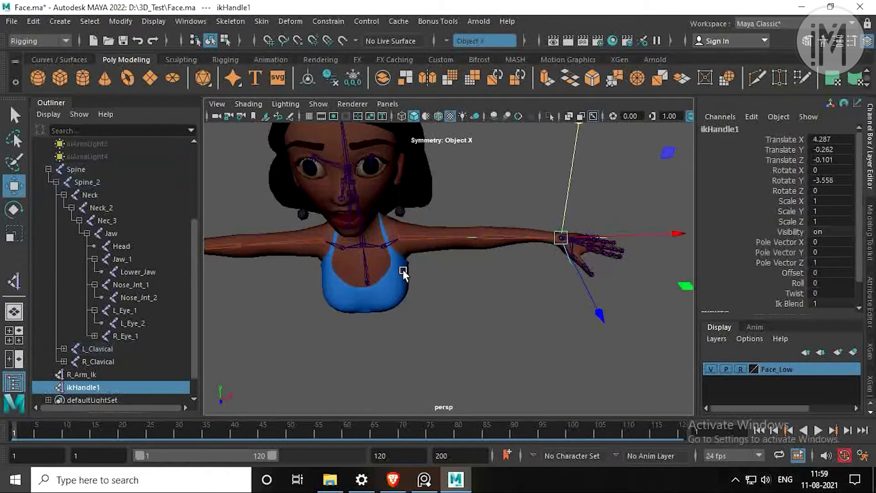
double_click(95, 386)
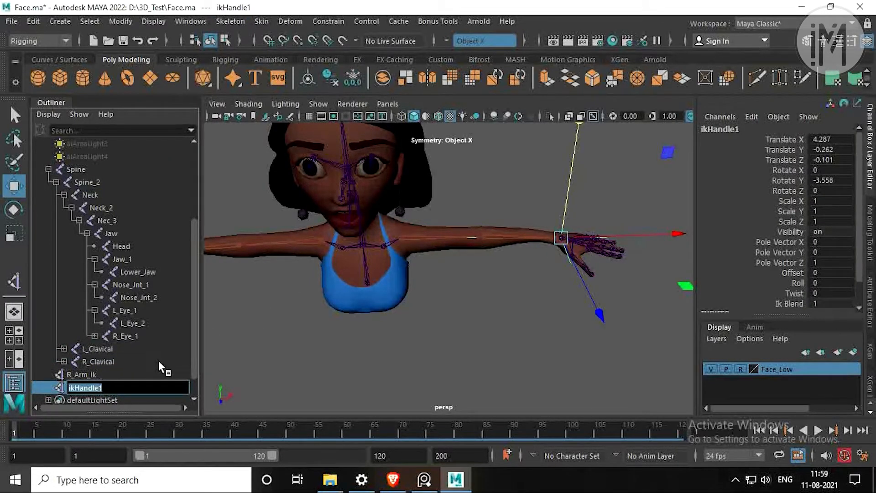
type("L_Arm_Ik")
key("Return")
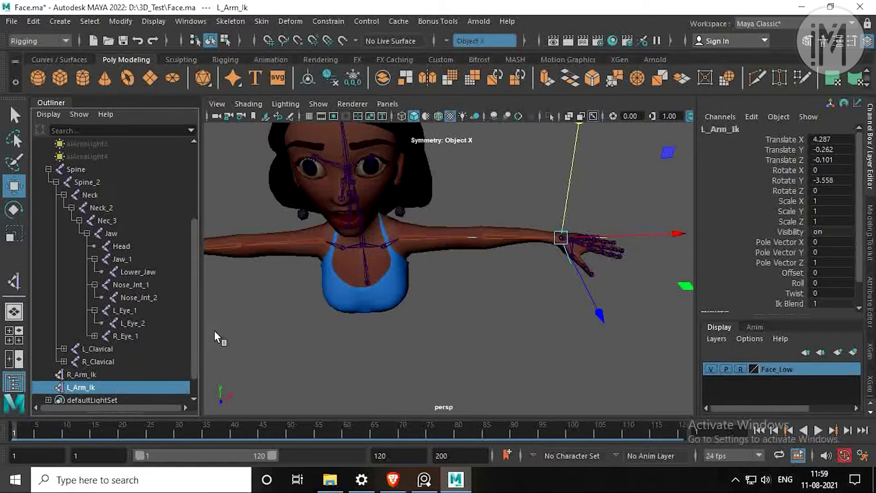
Step: Create a NURBS circle at the origin and frame the whole character with it
left_click_drag(471, 239, 530, 267, "alt")
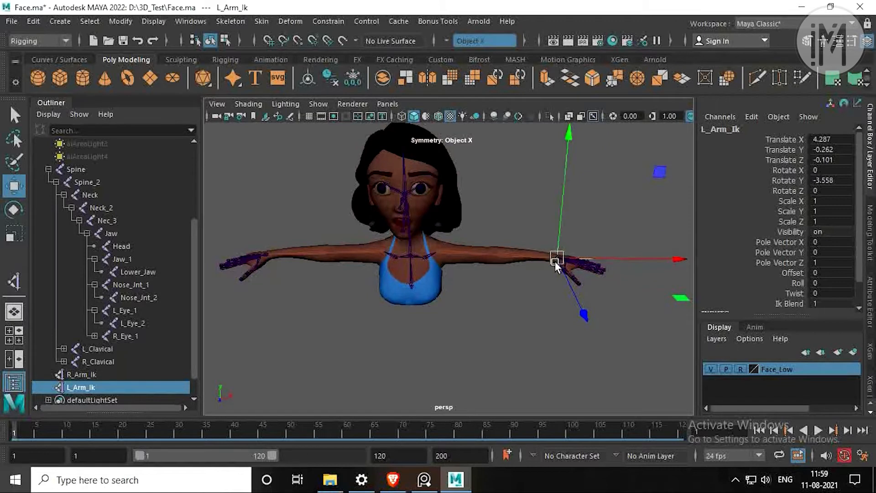
mouse_move(557, 258)
left_mouse_down()
mouse_move(495, 285)
mouse_move(532, 260)
mouse_move(491, 267)
mouse_move(505, 273)
mouse_move(528, 254)
mouse_move(554, 256)
left_mouse_up()
left_click_drag(495, 294, 495, 274, "alt")
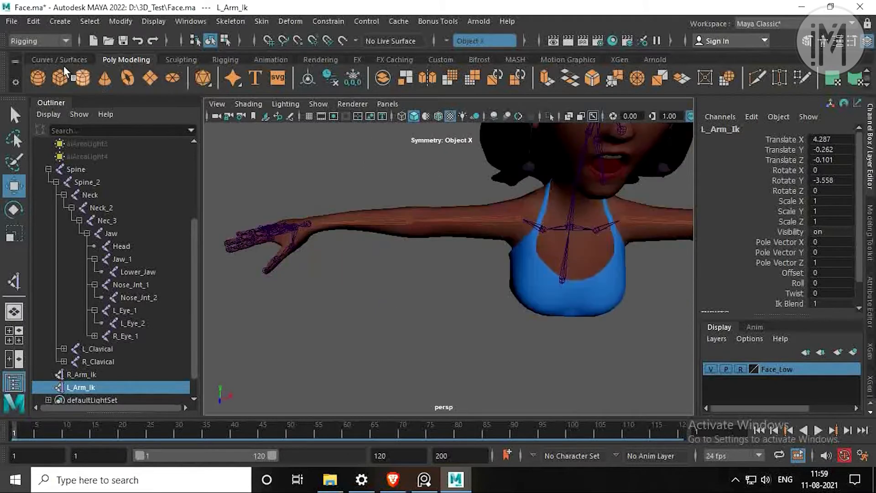
left_click(69, 60)
left_click(37, 78)
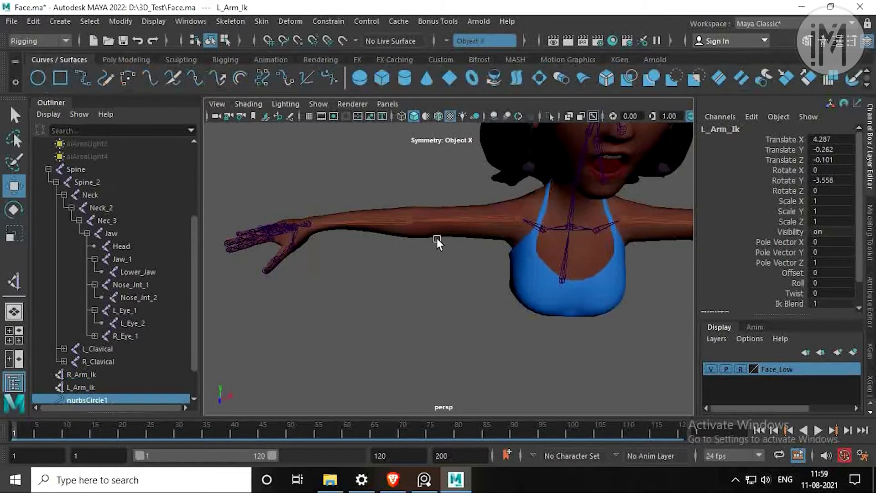
key("a")
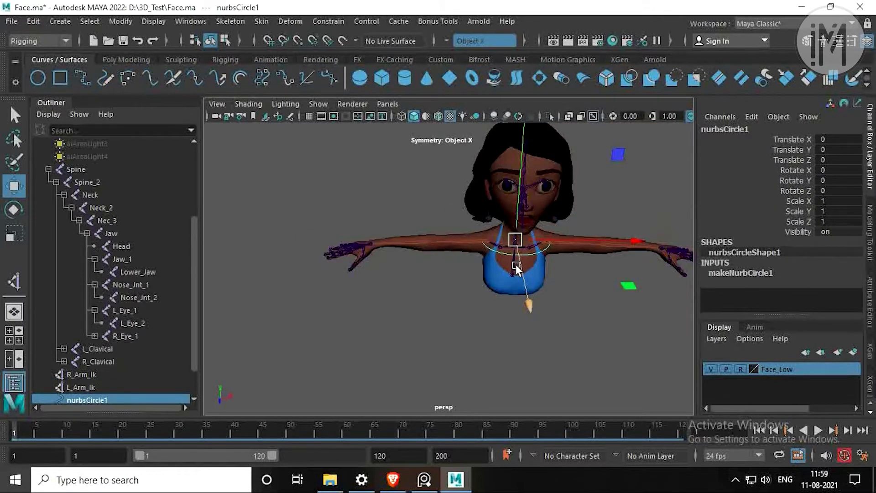
Step: Rotate the NURBS circle -90 degrees about Z in the front view
key("e")
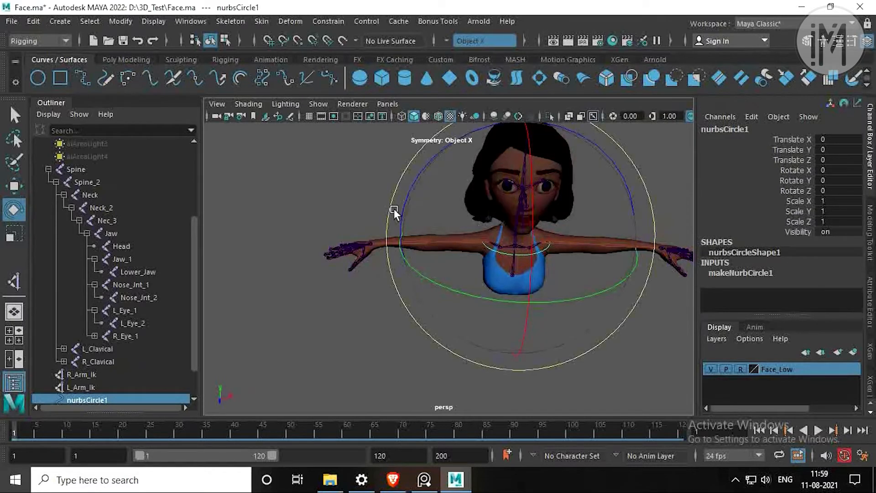
key("space")
key("space")
scroll(352, 297, "down", 5)
middle_click_drag(381, 284, 377, 246, "alt")
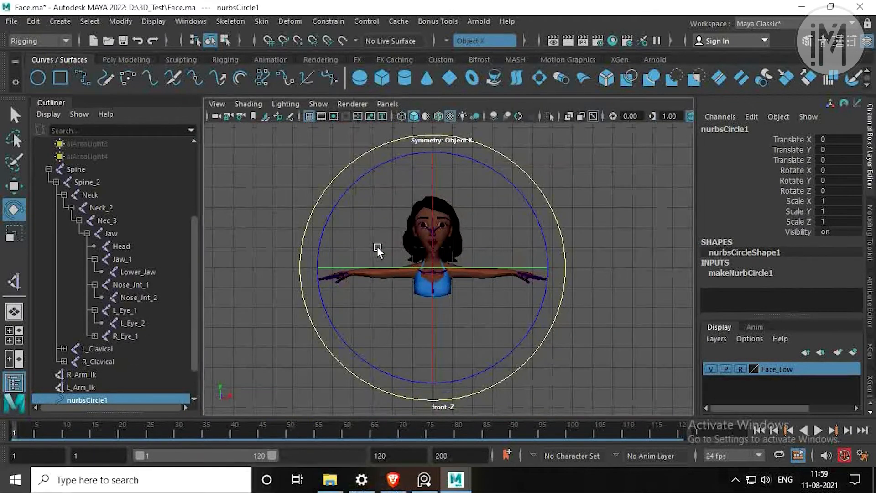
right_click_drag(377, 247, 464, 263, "alt")
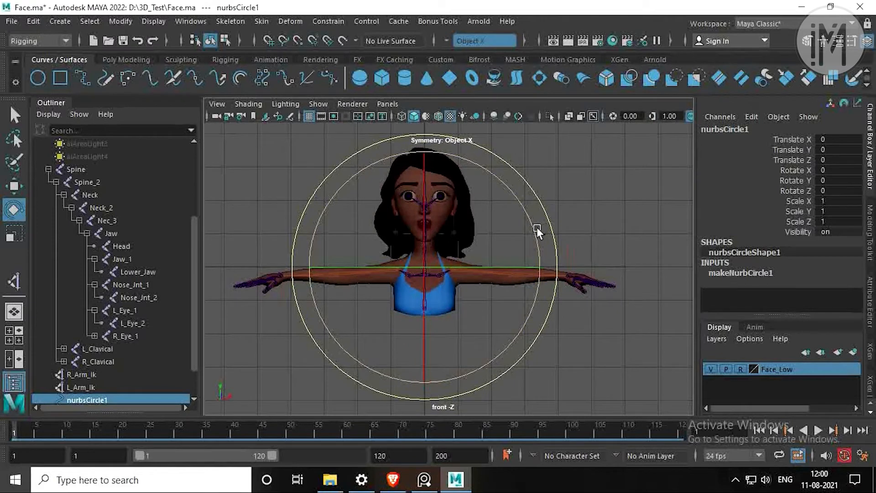
left_click_drag(550, 216, 511, 313)
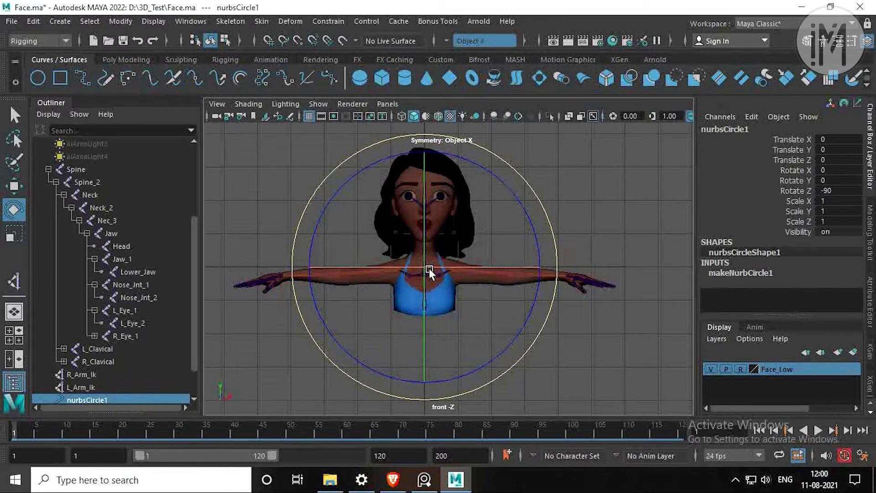
Step: Move the circle freehand towards the right shoulder, to about -1.076 in X and -0.173 in Y
key("w")
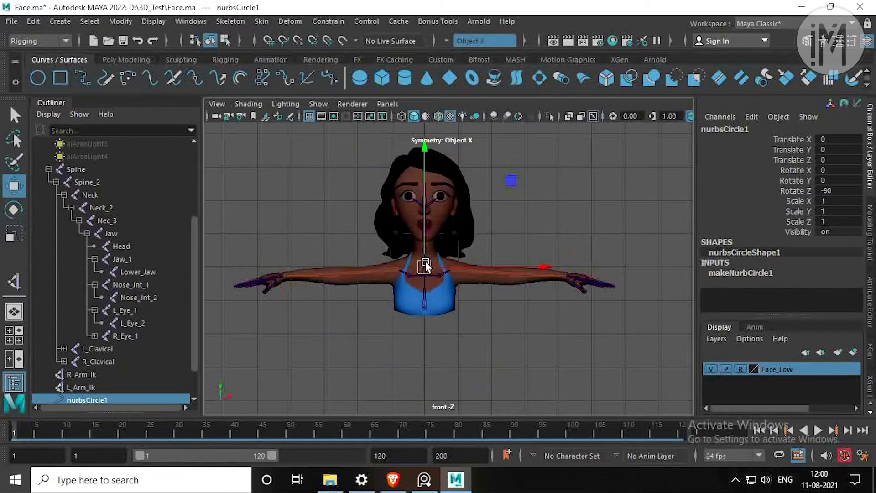
left_click_drag(425, 266, 392, 271)
scroll(410, 286, "up", 3)
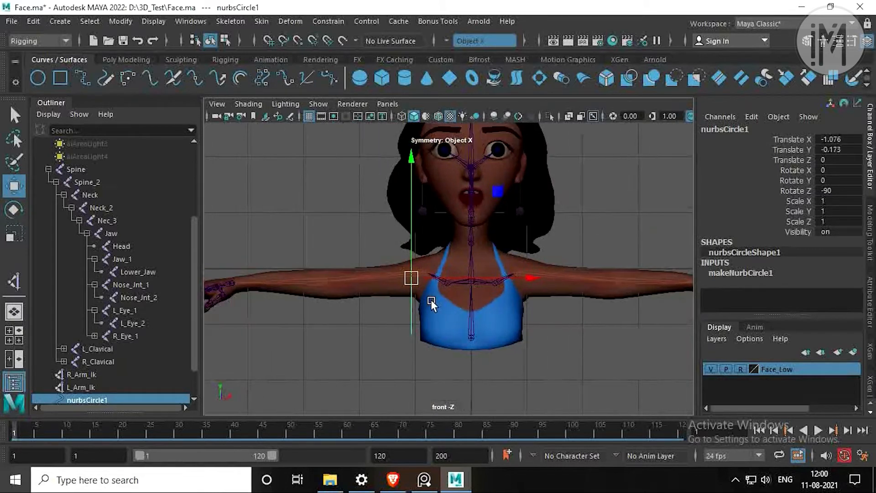
middle_click_drag(431, 301, 452, 298, "alt")
left_click_drag(440, 299, 431, 301, "alt")
scroll(431, 296, "up", 4)
middle_click_drag(430, 290, 418, 294, "alt")
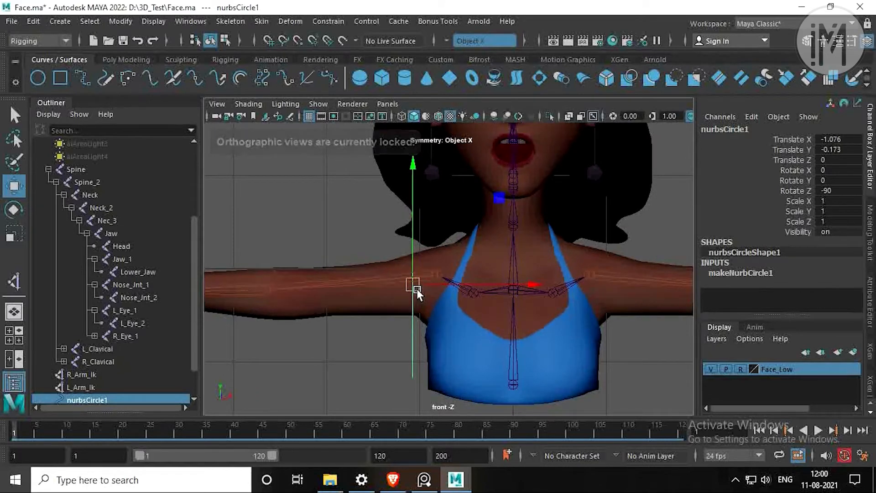
Step: Try to position the circle near the right shoulder with grid snapping, at -1 in X and 0 in Y
key("d")
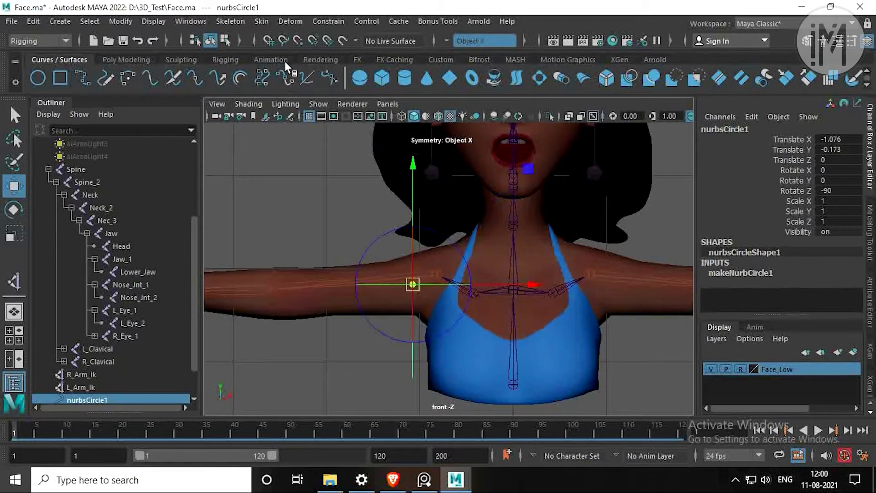
left_click(269, 41)
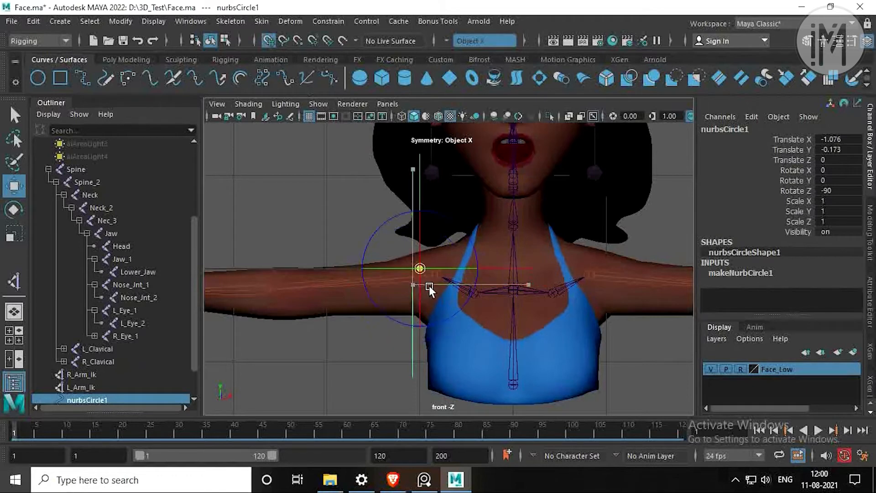
scroll(420, 271, "up", 3)
middle_click_drag(402, 282, 401, 272, "alt")
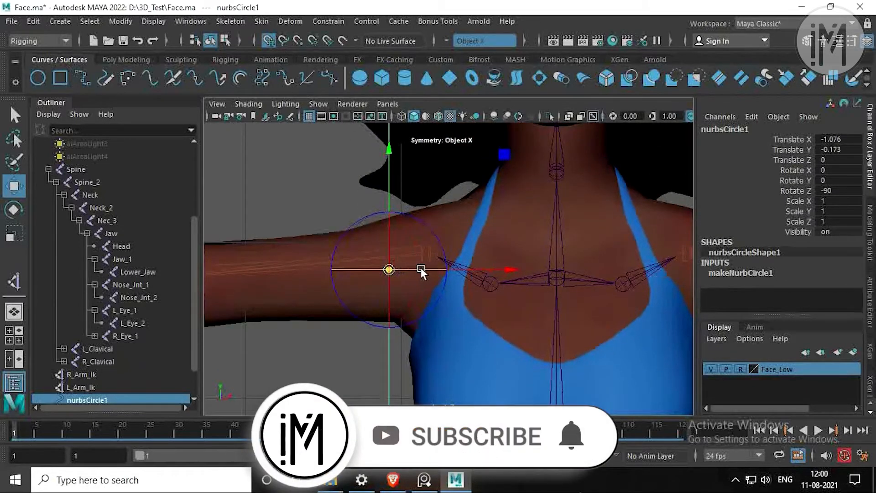
left_click_drag(472, 267, 501, 266)
key("ctrl+z")
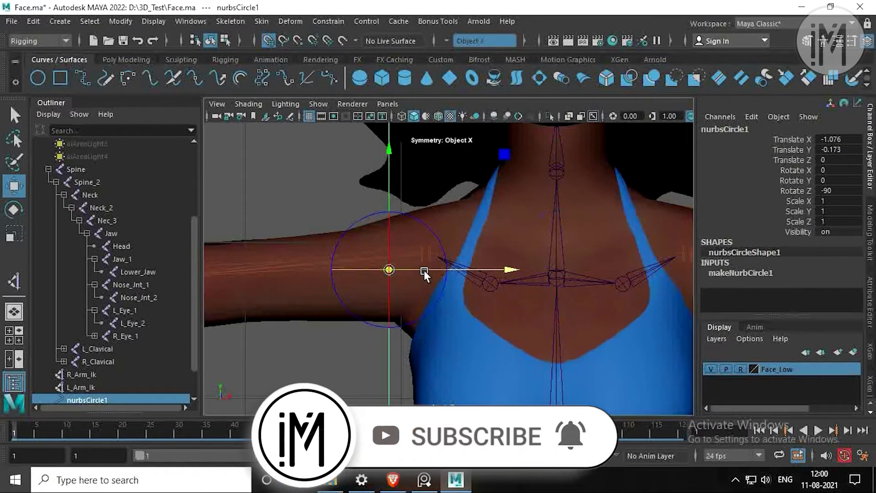
key("d")
left_click_drag(391, 269, 433, 252)
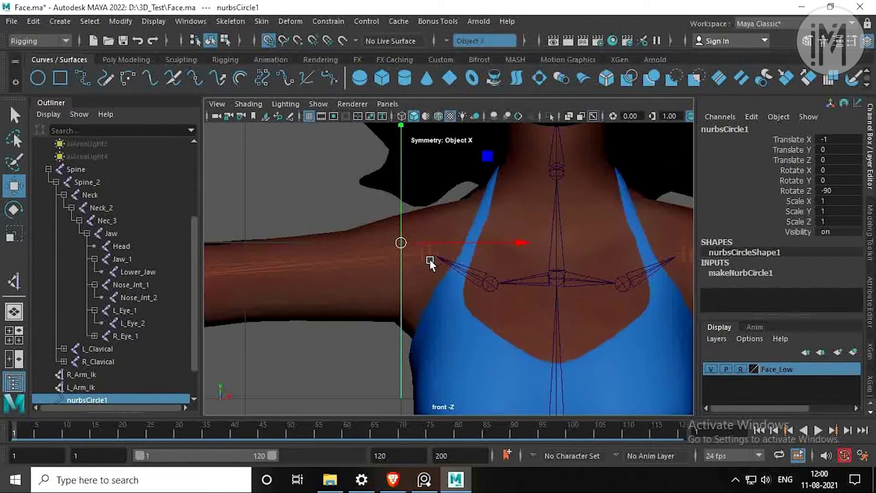
Step: Switch from grid to point snapping and place the circle at the right shoulder joint, about -0.814 in X and -0.066 in Y
left_click(268, 40)
left_click(313, 41)
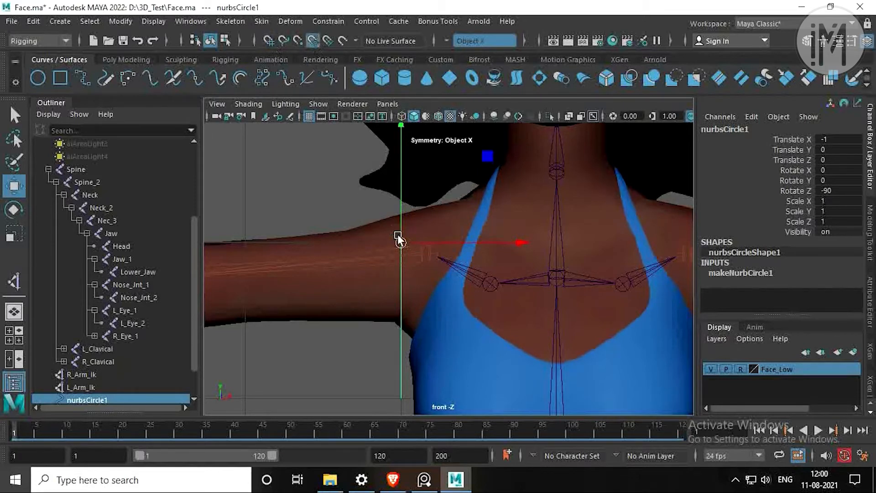
left_click(313, 40)
left_click(301, 39)
left_click_drag(400, 243, 426, 252)
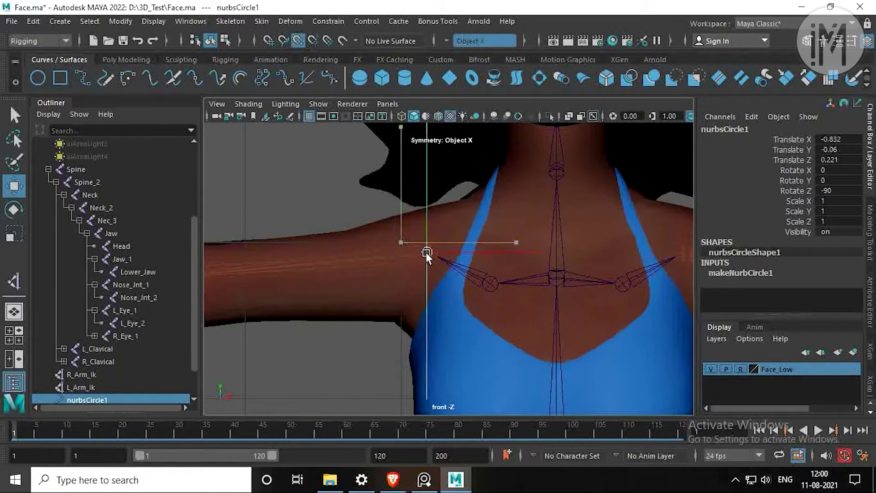
scroll(448, 270, "up", 5)
scroll(417, 247, "up", 4)
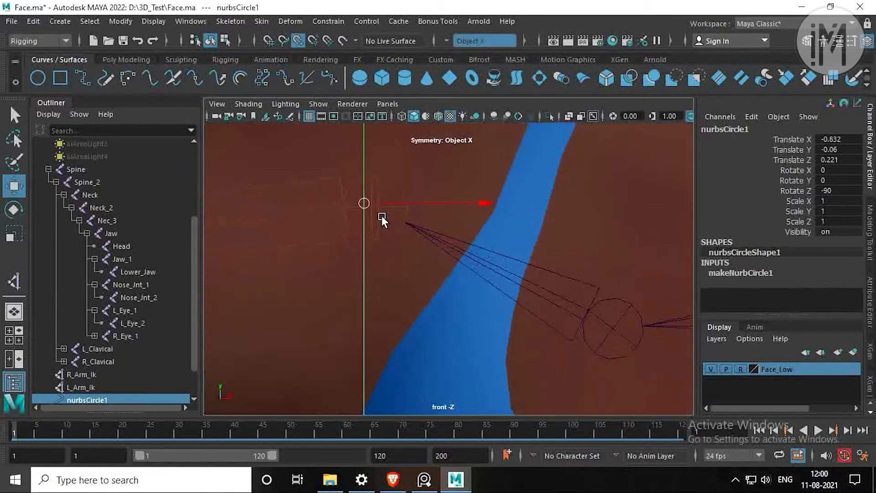
left_click_drag(359, 201, 376, 208)
scroll(391, 215, "down", 8)
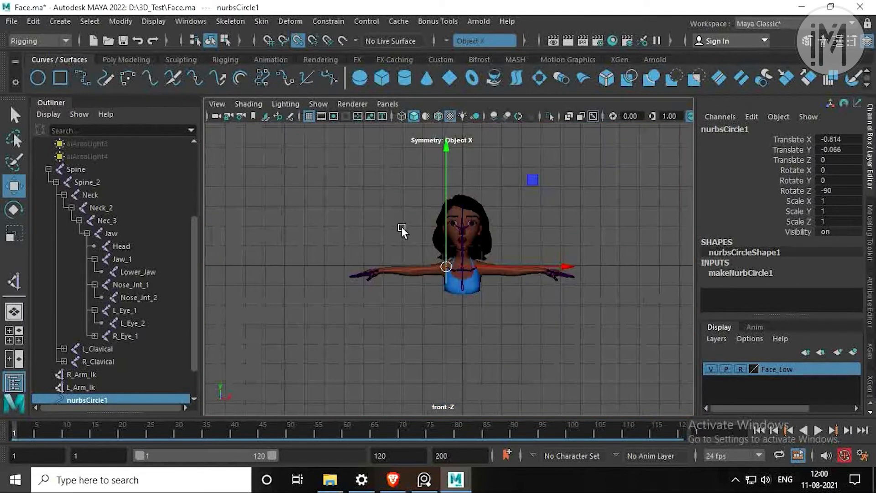
Step: Scale the shoulder circle uniformly to about 0.495 in the perspective view so it fits around the arm
key("space")
key("space")
scroll(448, 254, "up", 6)
middle_click_drag(433, 264, 415, 289, "alt")
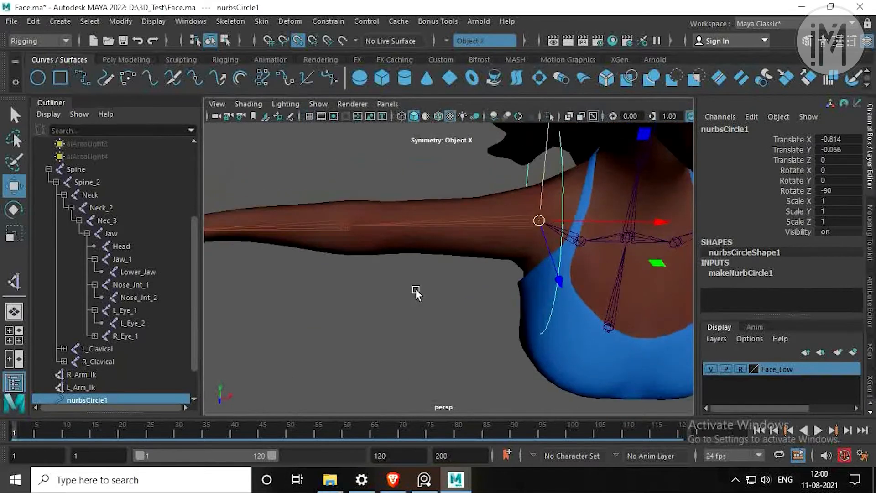
left_click_drag(416, 288, 470, 282, "alt")
key("r")
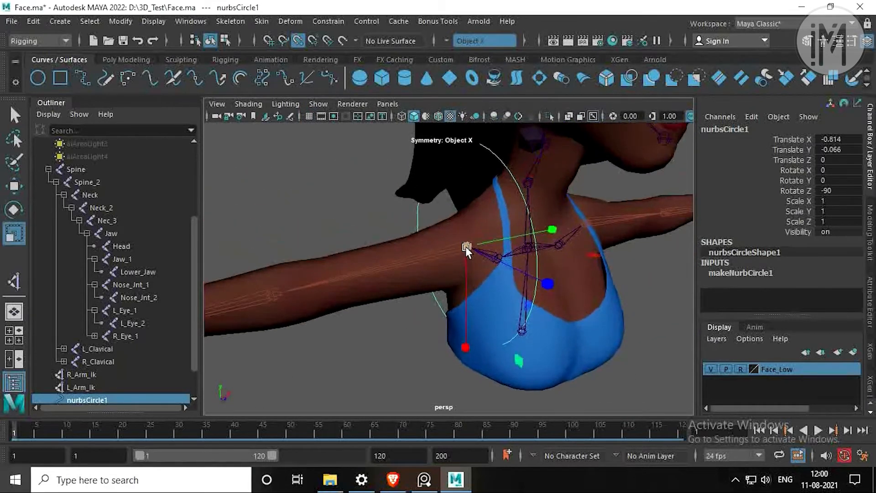
left_click_drag(465, 246, 385, 242)
left_click_drag(486, 242, 385, 168, "alt")
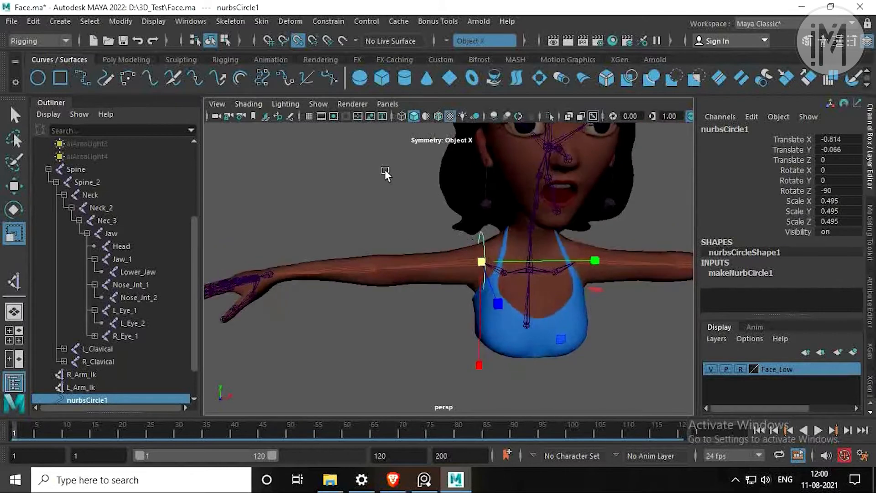
Step: Delete the shoulder circle's construction history and freeze its transformations
left_click(130, 60)
left_click(331, 77)
left_click(351, 78)
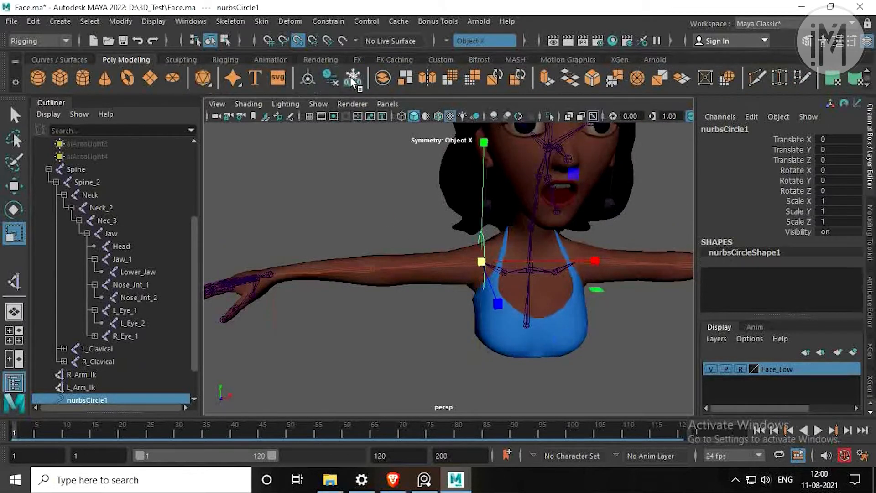
Step: Rename the shoulder circle nurbsCircle1 to R_Arm_Fk
scroll(107, 365, "down", 3)
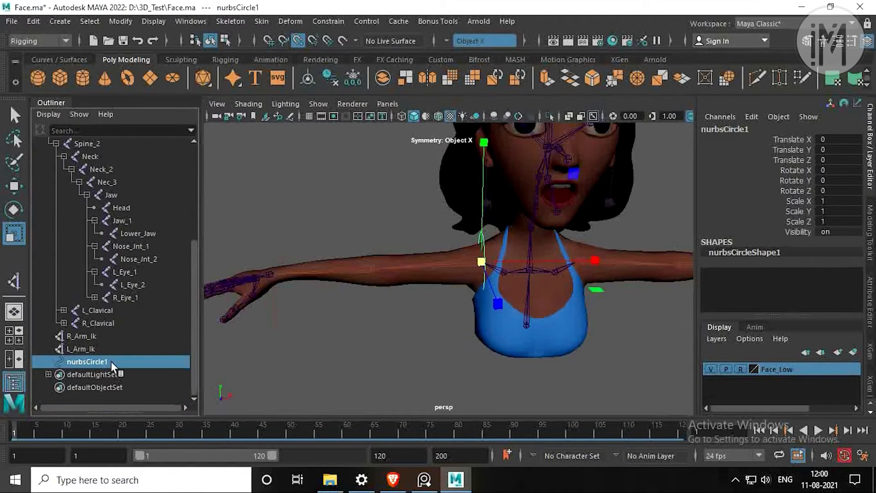
double_click(111, 361)
type("R")
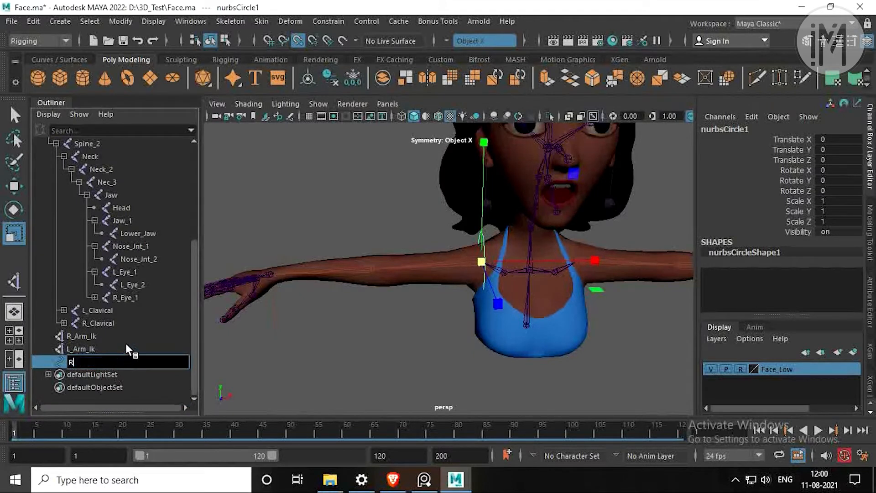
type("_Arm_Fk")
key("Return")
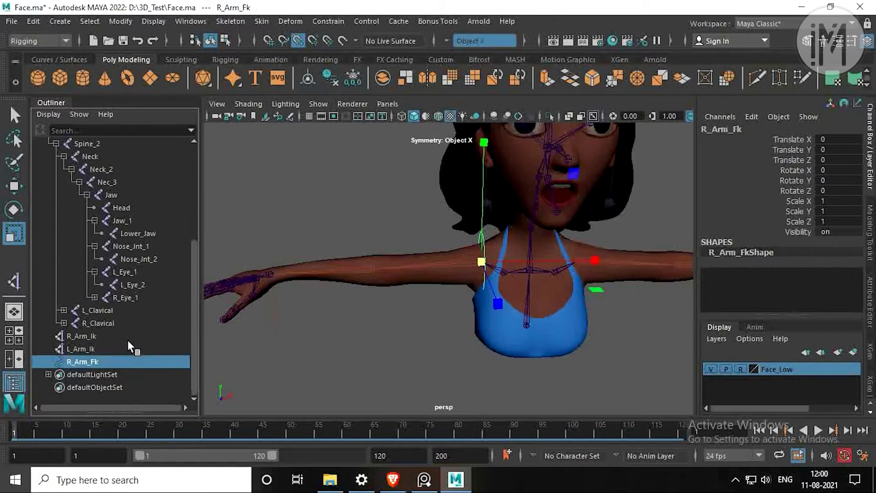
Step: Duplicate the shoulder control curve and snap the copy to the right elbow joint
key("ctrl+d")
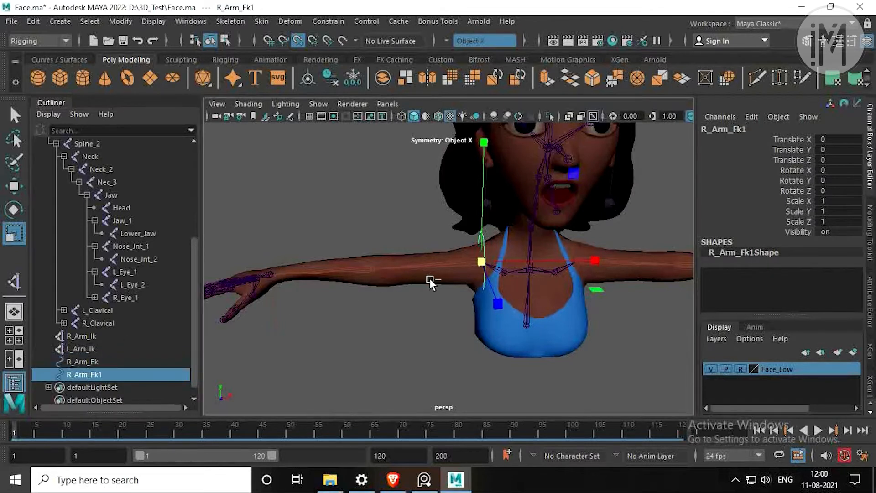
key("w")
left_click_drag(469, 265, 372, 269)
left_click_drag(371, 269, 439, 305, "alt")
scroll(439, 306, "up", 4)
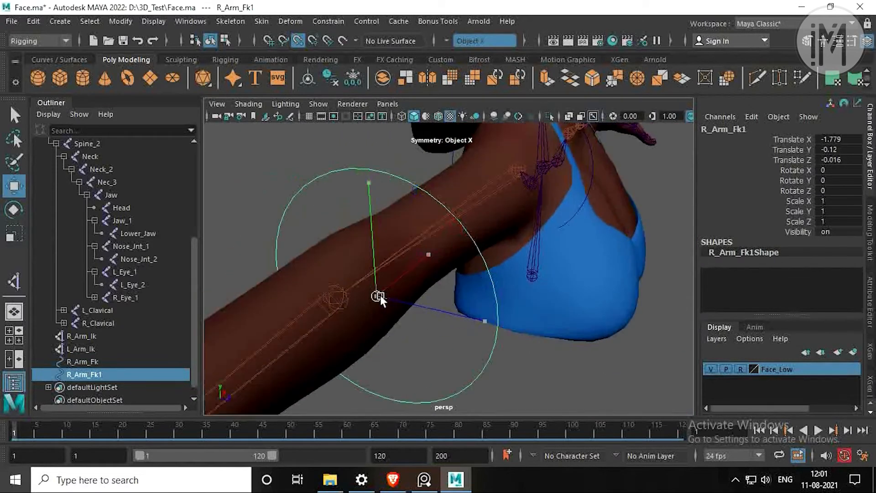
left_click_drag(380, 294, 336, 298)
Step: Scale the elbow control curve down to fit around the arm and freeze its transformations
scroll(381, 281, "down", 4)
key("r")
left_click_drag(391, 269, 367, 273)
left_click_drag(367, 272, 397, 274, "alt")
Step: Rename the shoulder control curve to R_Shoulder_Fk
double_click(106, 361)
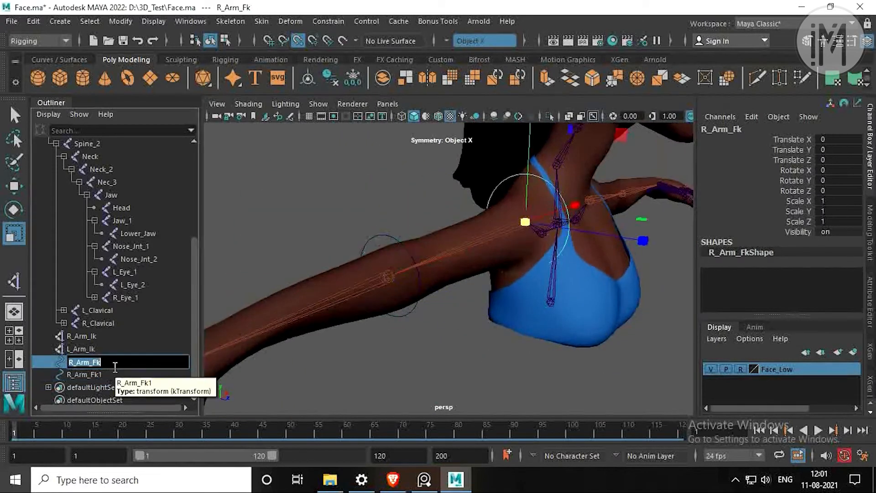
left_click(91, 362)
key("BackSpace")
key("BackSpace")
key("BackSpace")
type("Shoulder")
key("Return")
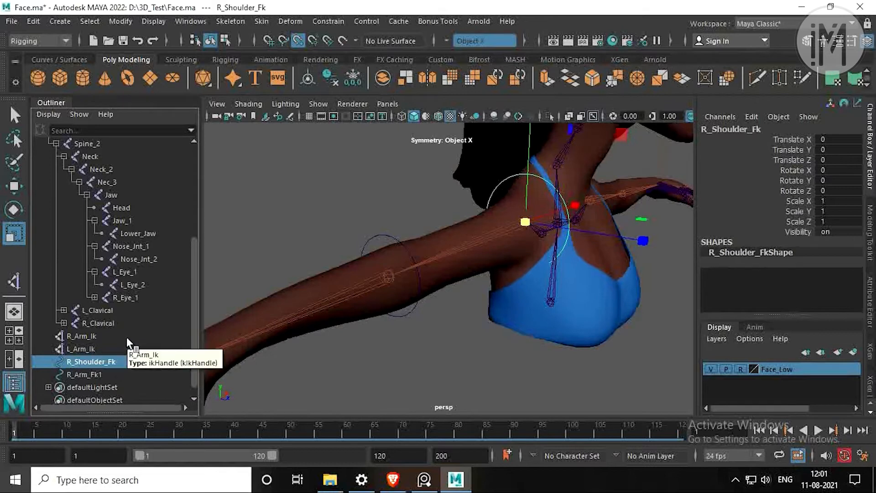
Step: Rename the elbow control curve R_Arm_Fk1 to R_Wrist_Fk
double_click(120, 375)
type("R_Shoulder_Fk")
key("Left")
key("Left")
key("Left")
key("BackSpace")
key("BackSpace")
key("BackSpace")
key("BackSpace")
key("BackSpace")
key("BackSpace")
key("BackSpace")
key("BackSpace")
type("Wrist")
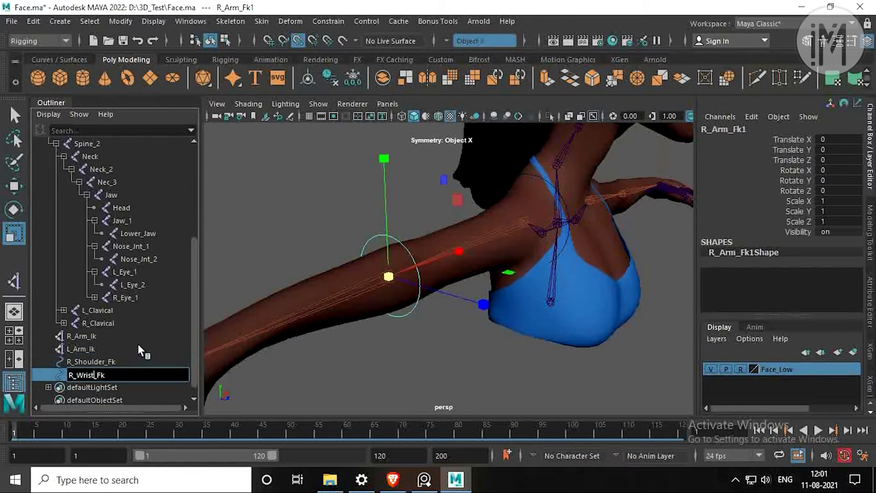
key("Return")
Step: Duplicate the elbow control curve and snap the copy to the right wrist joint
scroll(295, 288, "down", 4)
key("ctrl+d")
key("w")
mouse_move(347, 270)
middle_mouse_down()
mouse_move(366, 264)
mouse_move(360, 258)
middle_mouse_up()
scroll(360, 260, "up", 4)
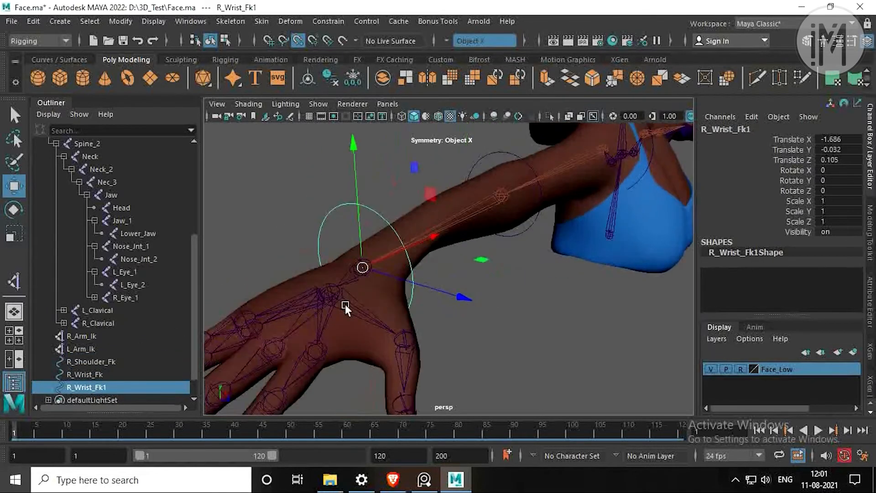
Step: Scale the wrist control curve uniformly to about 1.064 around the right wrist
left_click_drag(345, 304, 385, 298, "alt")
key("r")
left_click_drag(436, 202, 414, 204)
left_click_drag(413, 206, 375, 214, "alt")
left_click_drag(369, 213, 389, 221)
left_click_drag(389, 221, 422, 217, "alt")
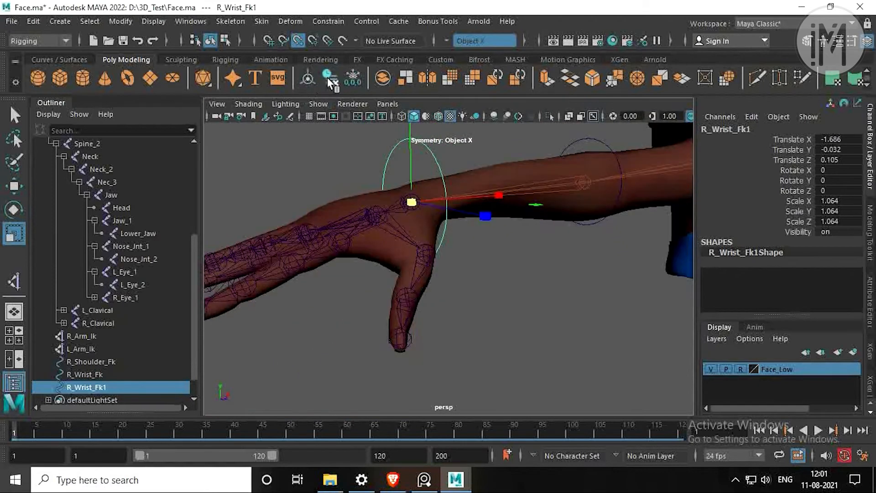
Step: Freeze the wrist control curve's transformations and rename it R_Wrist_FK
left_click(352, 77)
double_click(120, 387)
type("R_Wrist_FK")
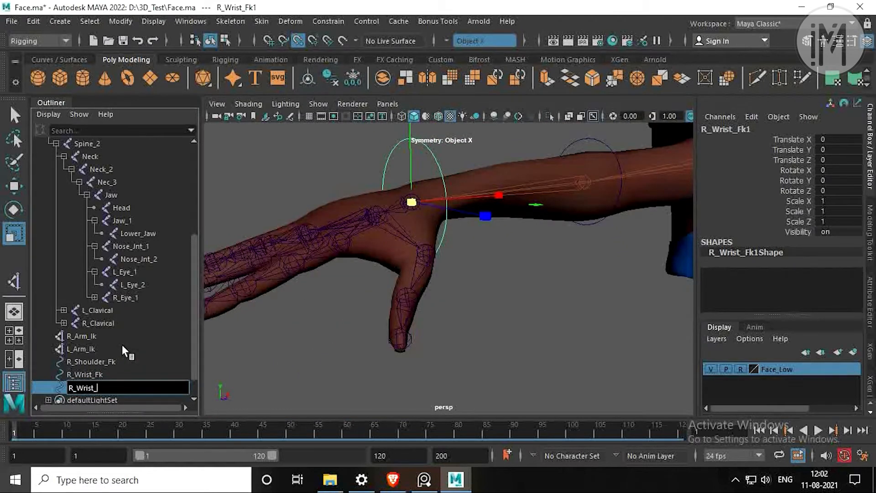
key("Return")
Step: Parent the wrist control curve R_Wrist_FK under the elbow control curve R_Wrist_Fk
left_click(589, 139)
middle_click_drag(419, 145, 401, 150, "alt")
left_click(401, 150)
left_click(570, 143, "shift")
middle_click_drag(576, 166, 499, 193, "alt")
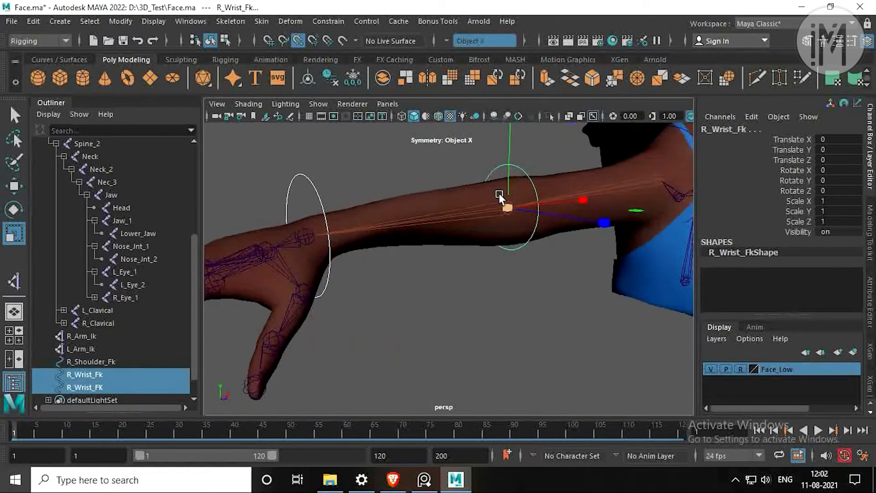
key("p")
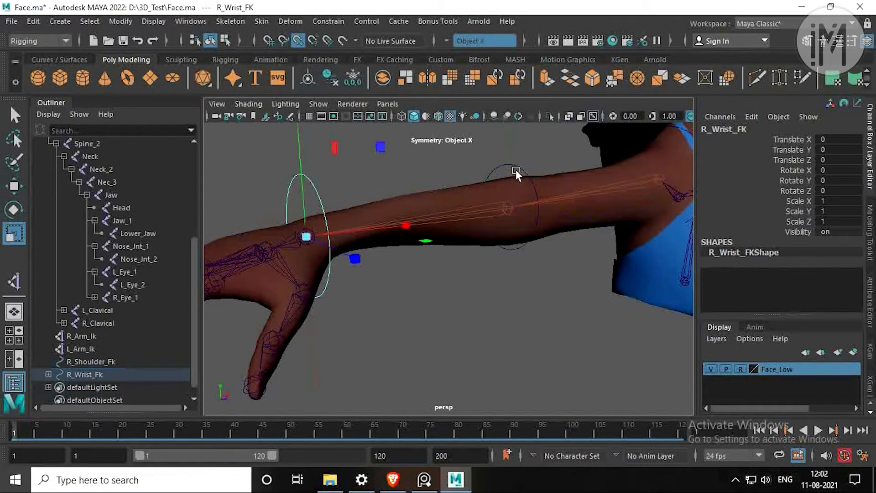
Step: Undo the parenting of the wrist control curve to the elbow control curve
left_click(515, 169)
middle_click_drag(514, 186, 415, 208, "alt")
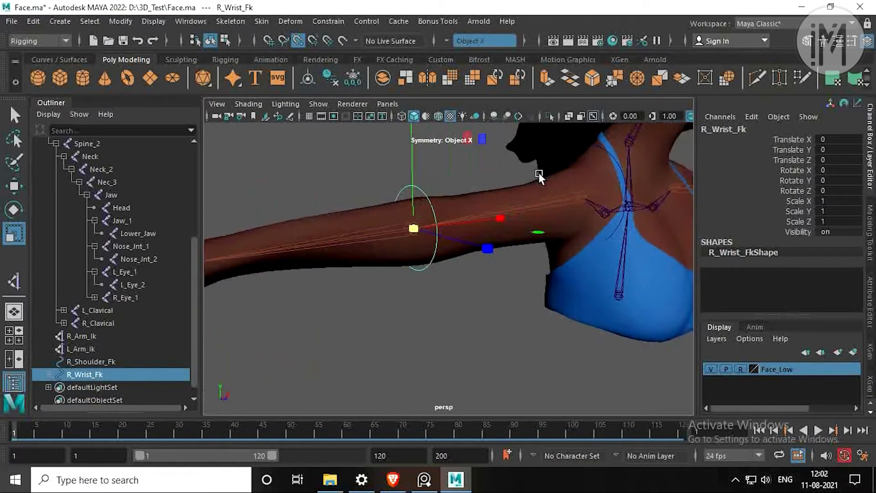
key("ctrl+z")
key("ctrl+z")
key("ctrl+z")
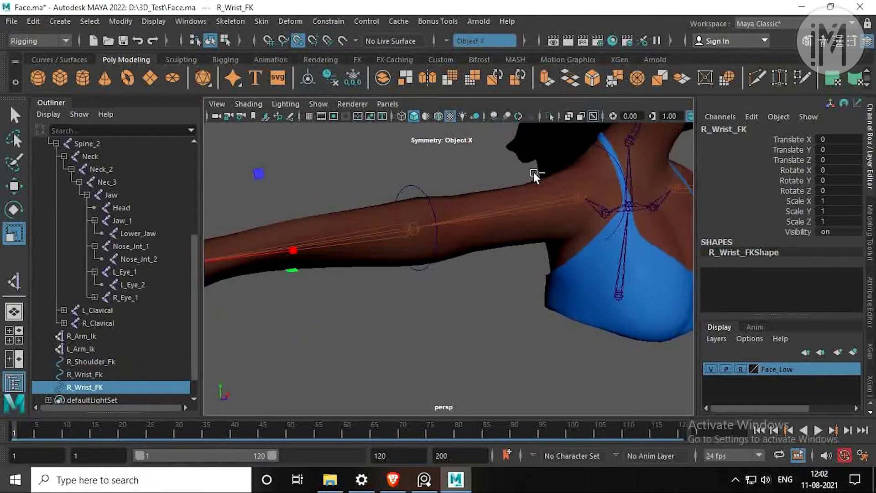
Step: Parent-constrain the right shoulder joint to the R_Shoulder_Fk control, with the constraint options reset and Maintain offset on
left_click(581, 144)
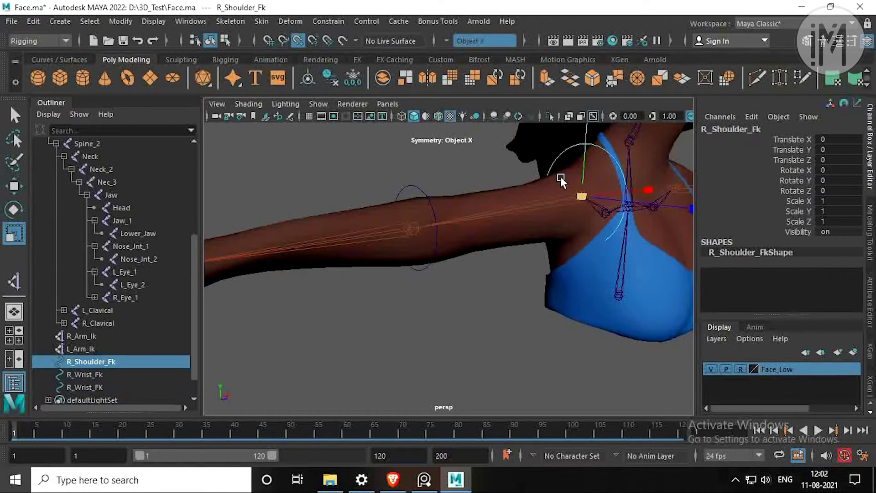
left_click(548, 197, "shift")
left_click(328, 21)
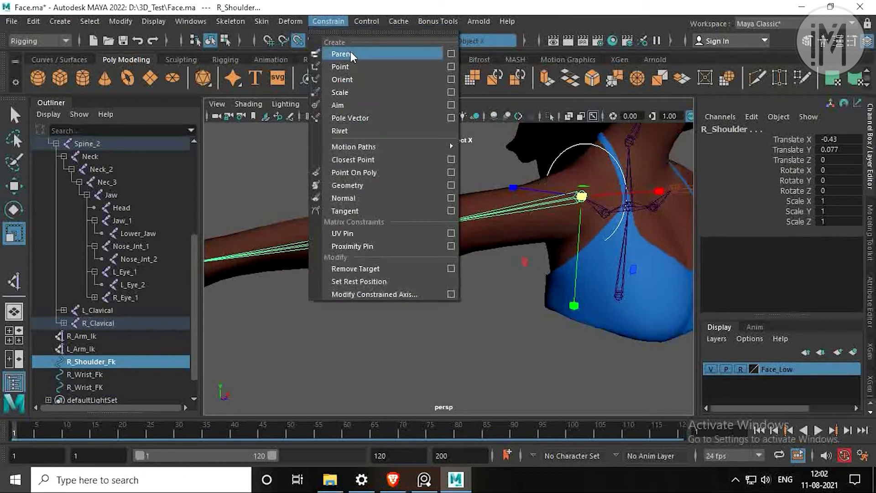
left_click(450, 54)
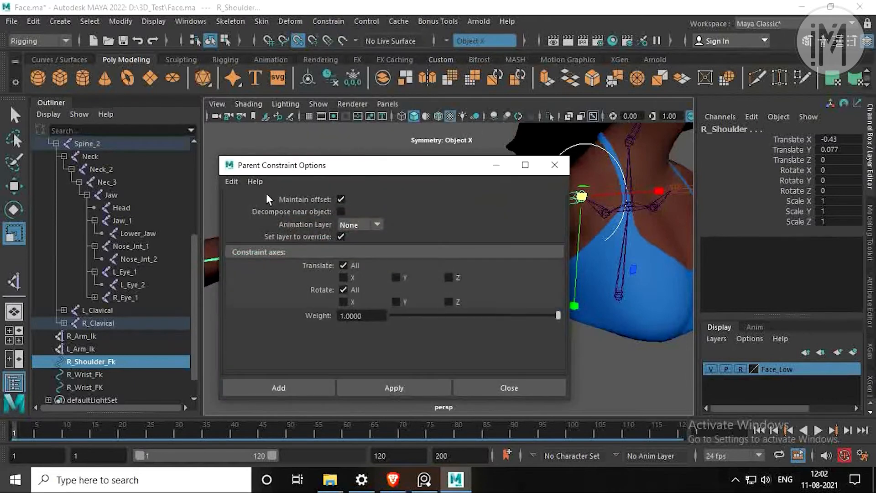
left_click(231, 181)
left_click(247, 204)
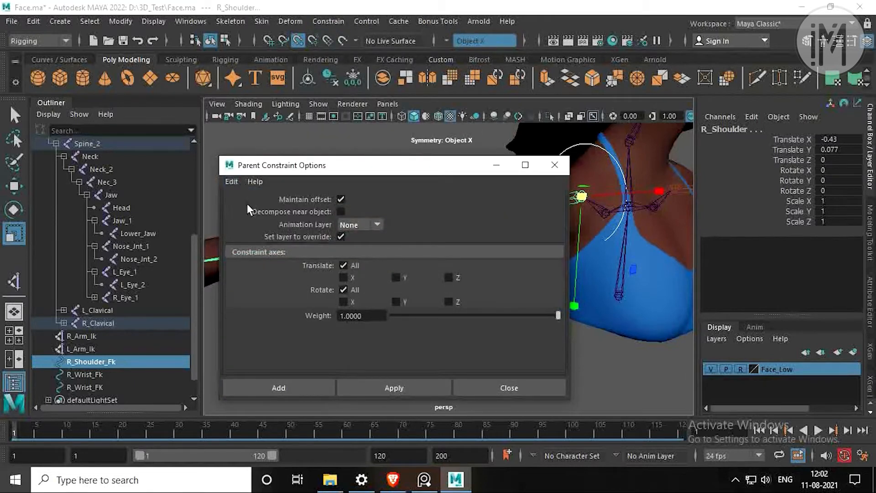
left_click(301, 386)
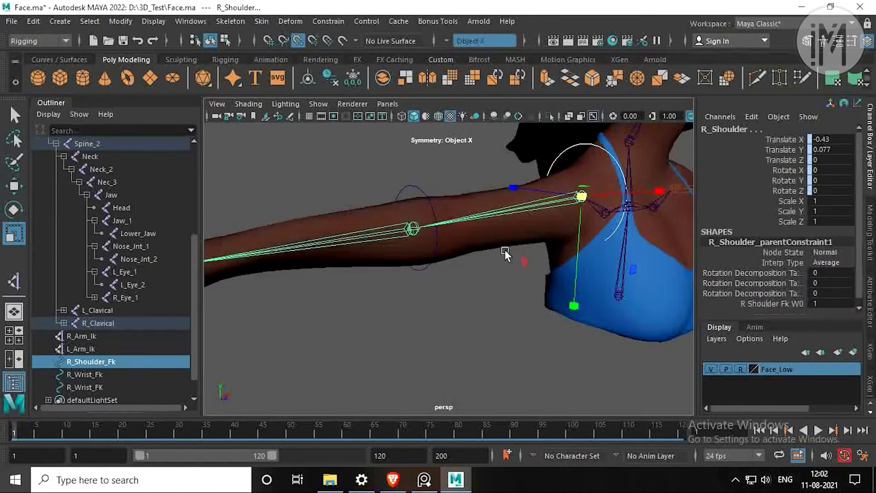
Step: Try rotating the R_Shoulder_Fk control to test whether the right arm follows it
left_click(583, 141)
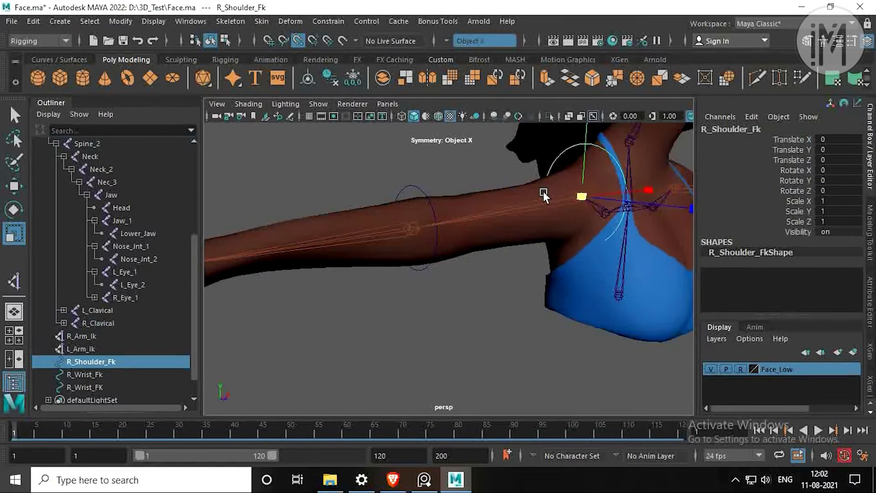
key("e")
left_click_drag(495, 176, 471, 229)
Step: Parent-constrain the R_Elbow joint to the elbow control curve R_Wrist_Fk with the same constraint settings
left_click(472, 207)
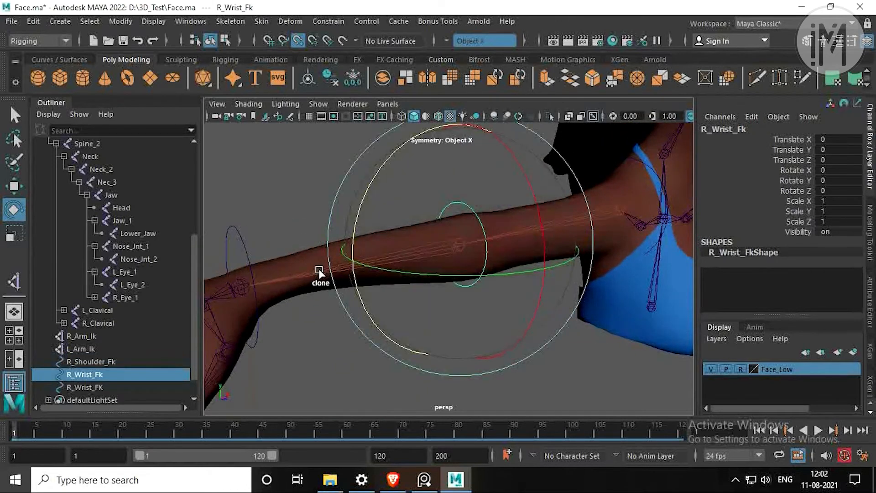
left_click(332, 279, "shift")
left_click(357, 267, "shift")
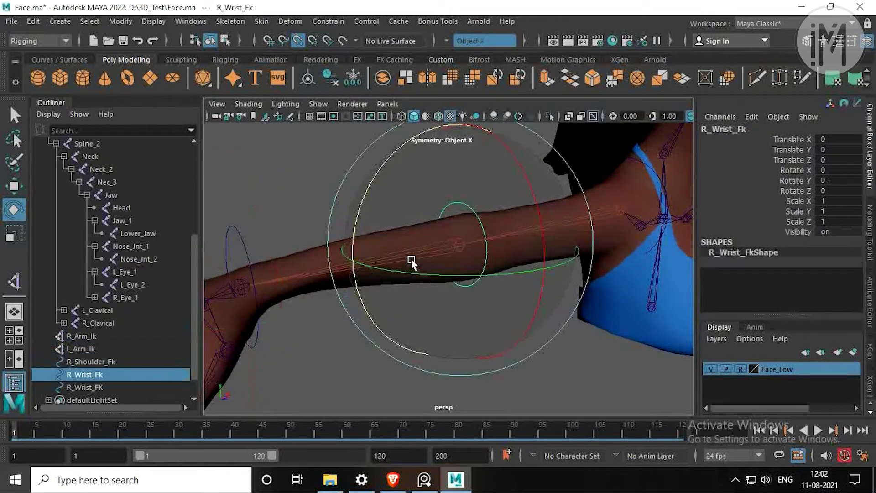
key("w")
left_click(389, 261, "shift")
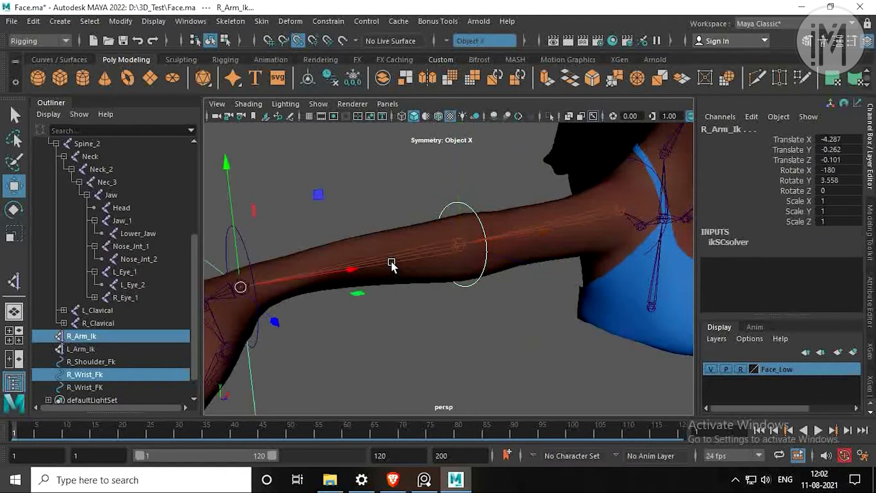
left_click(464, 201)
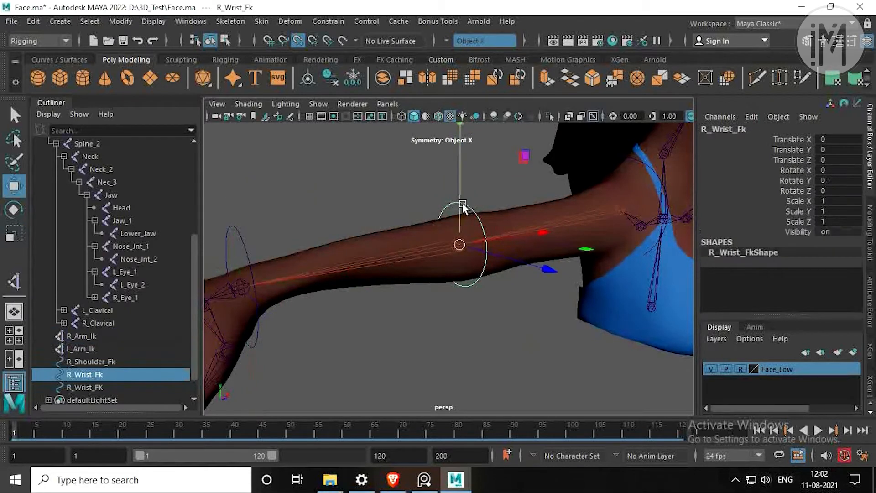
left_click(397, 264, "shift")
key("g")
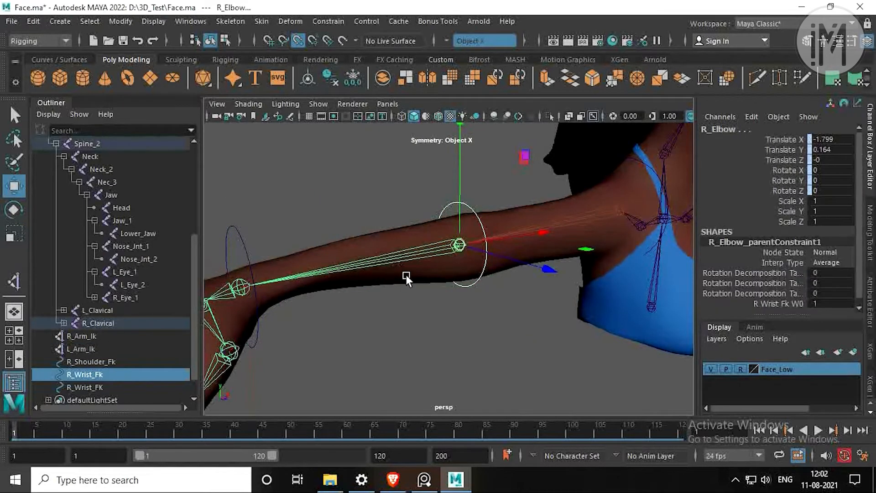
Step: Parent-constrain the R_Wrist joint to the wrist control curve R_Wrist_FK with the same constraint settings
middle_click_drag(407, 275, 533, 261, "alt")
left_click(389, 246)
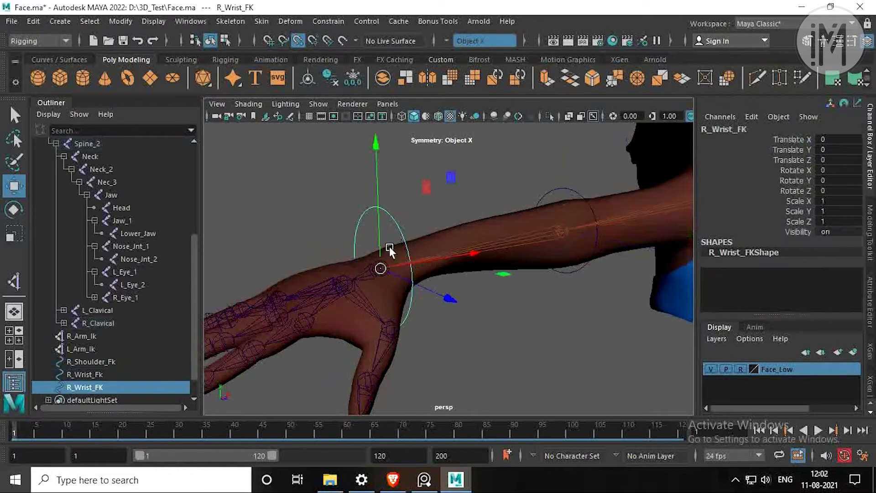
left_click(359, 279, "shift")
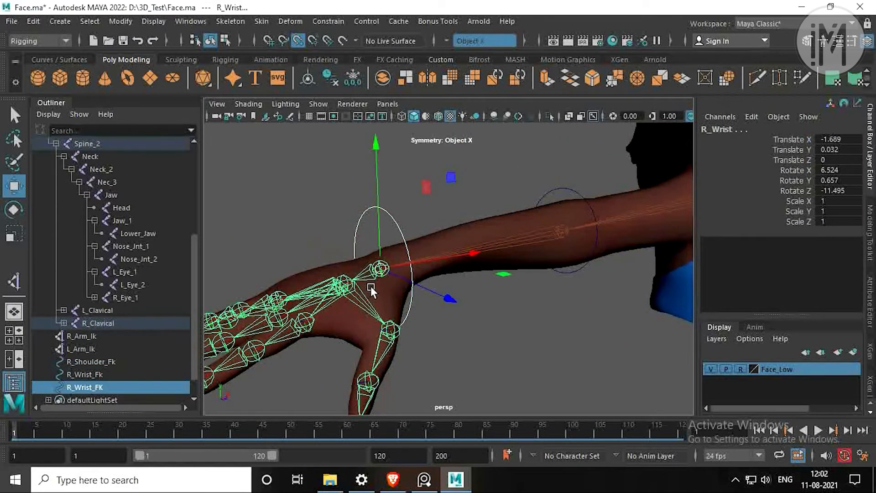
key("g")
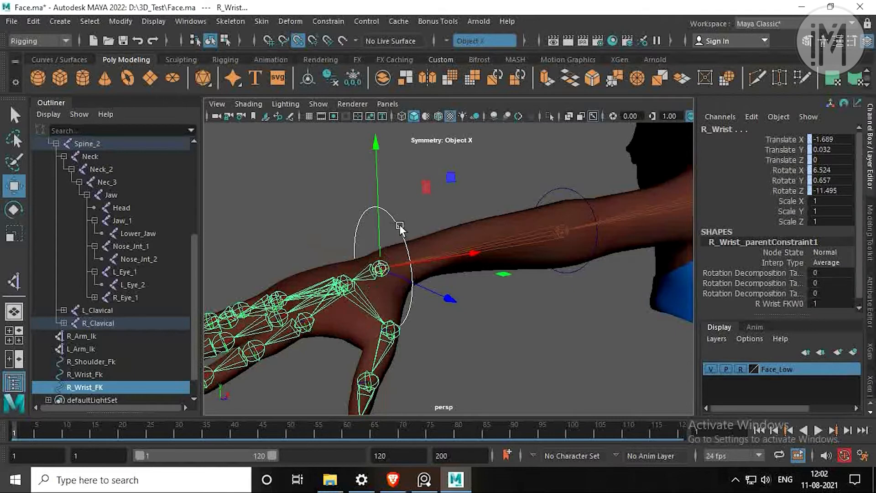
Step: Try rotating the wrist control curve R_Wrist_FK about Z to test the hand, and undo the rotation
left_click(381, 240)
key("e")
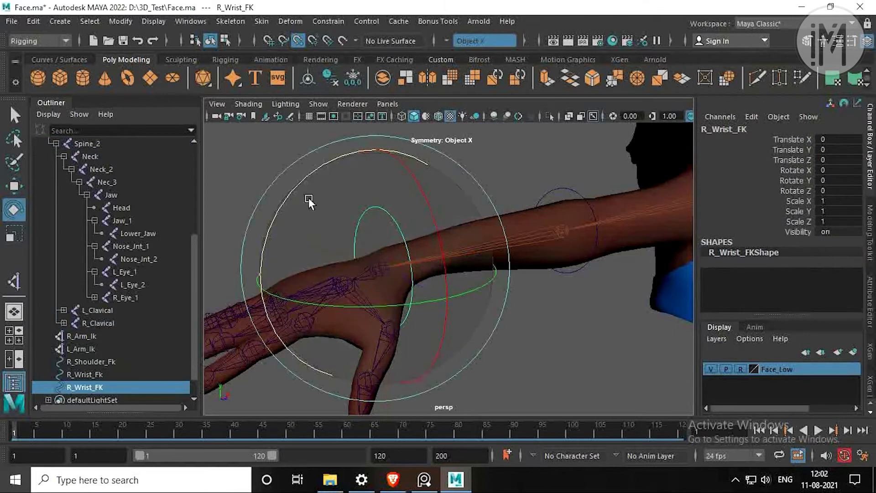
mouse_move(291, 190)
left_mouse_down()
mouse_move(276, 225)
mouse_move(288, 193)
left_mouse_up()
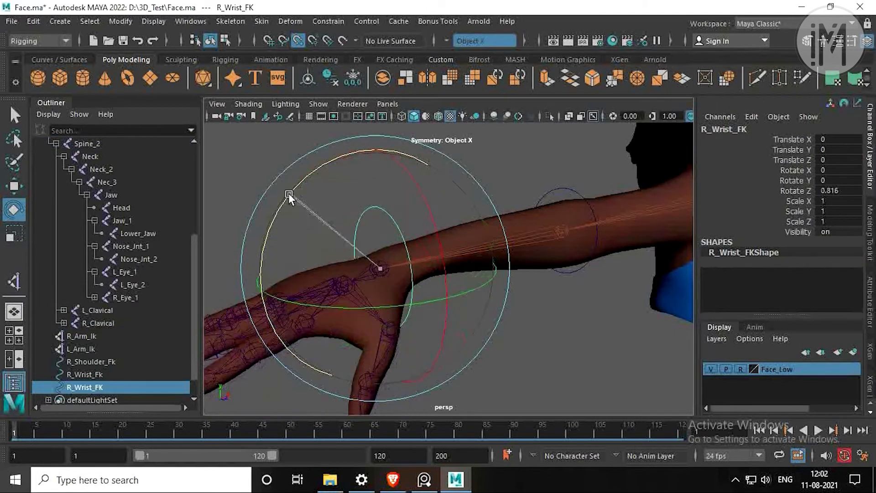
key("ctrl+z")
Step: Parent the wrist control curve R_Wrist_FK under the elbow control curve R_Wrist_Fk
right_click_drag(445, 262, 390, 268, "alt")
left_click_drag(389, 268, 549, 336, "alt")
left_click(549, 336)
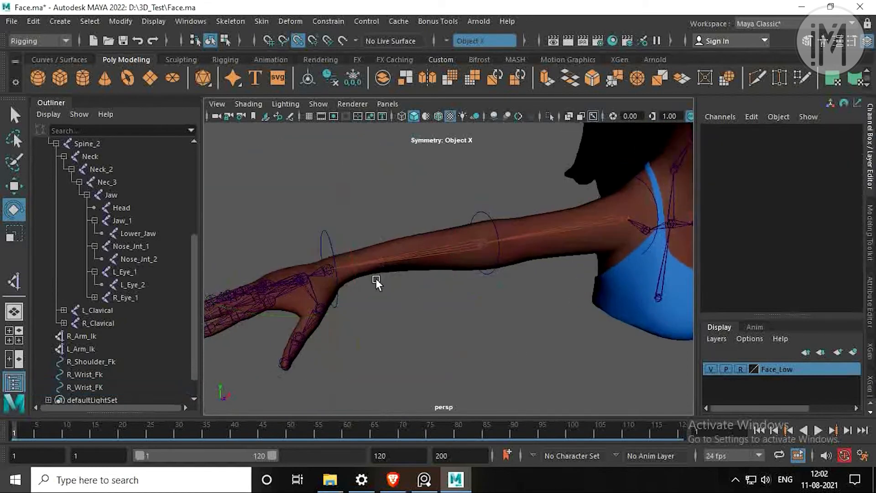
left_click(326, 237)
left_click(488, 215, "shift")
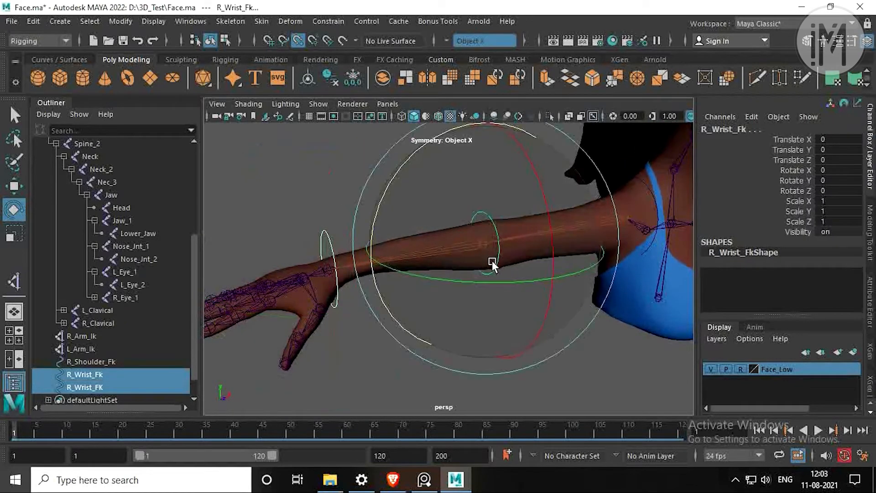
key("p")
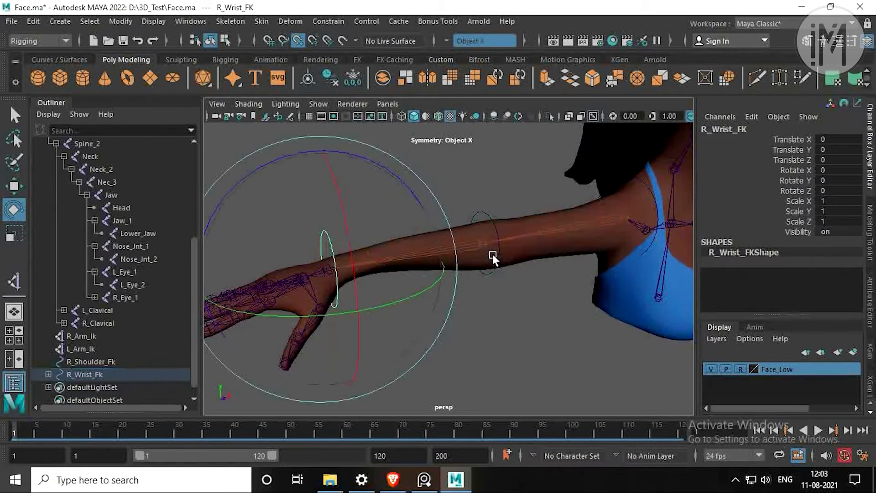
Step: Parent the elbow control curve R_Wrist_Fk under the R_Shoulder_Fk control
left_click(497, 222)
left_click(634, 220, "shift")
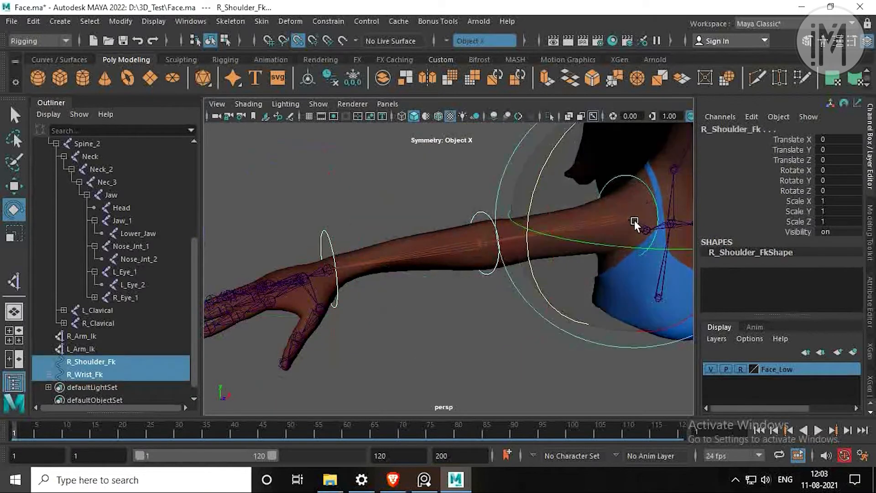
key("p")
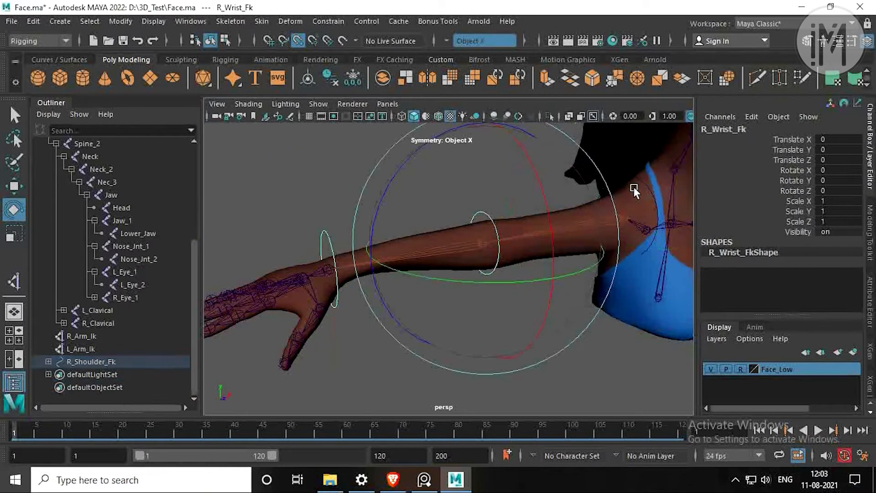
Step: Try the R_Shoulder_Fk control with the Rotate tool to test the whole arm, and undo the change
left_click(634, 174)
left_click_drag(607, 214, 420, 172, "alt")
key("ctrl+z")
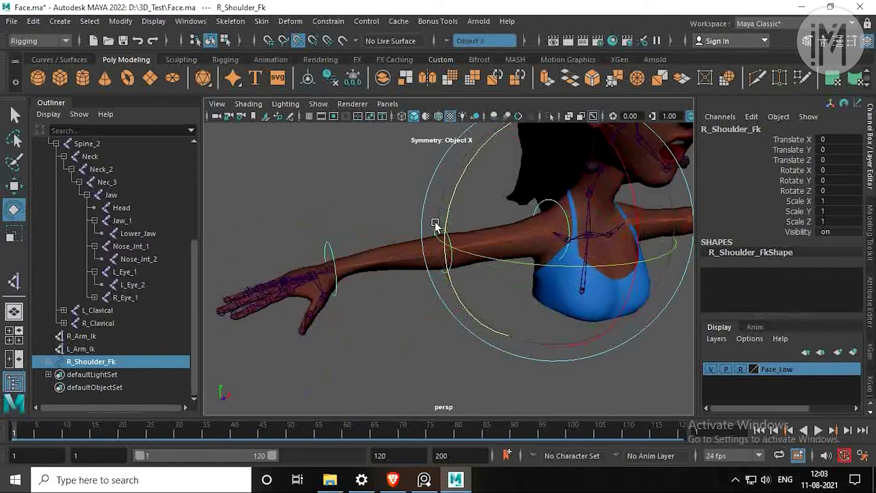
Step: Group the R_Shoulder_Fk control hierarchy and duplicate the resulting group
left_click_drag(435, 224, 368, 262, "alt")
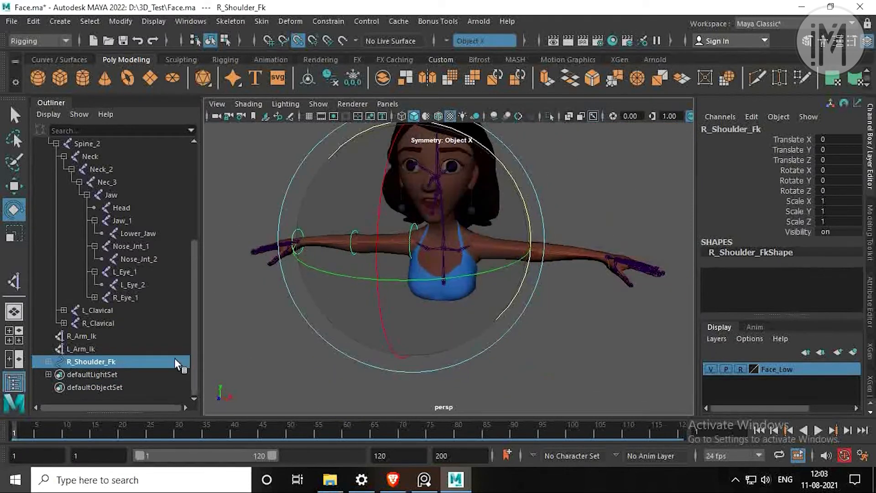
middle_click_drag(503, 343, 472, 338, "alt")
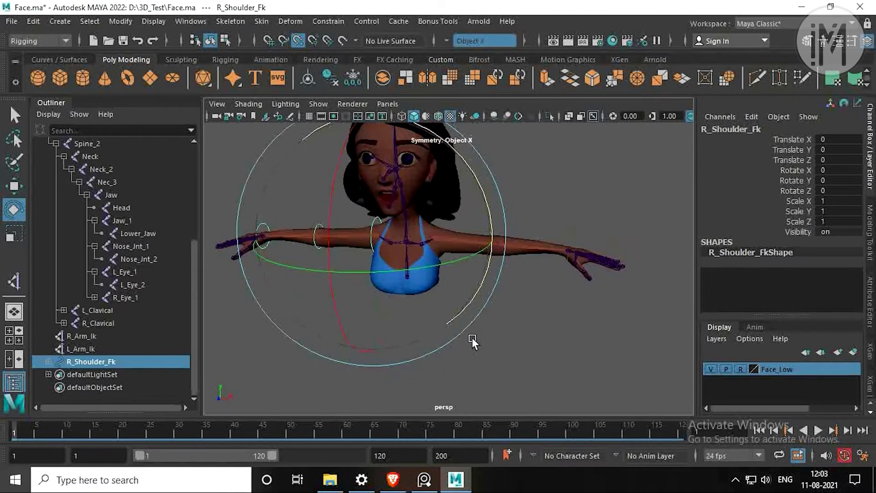
scroll(526, 297, "up", 5)
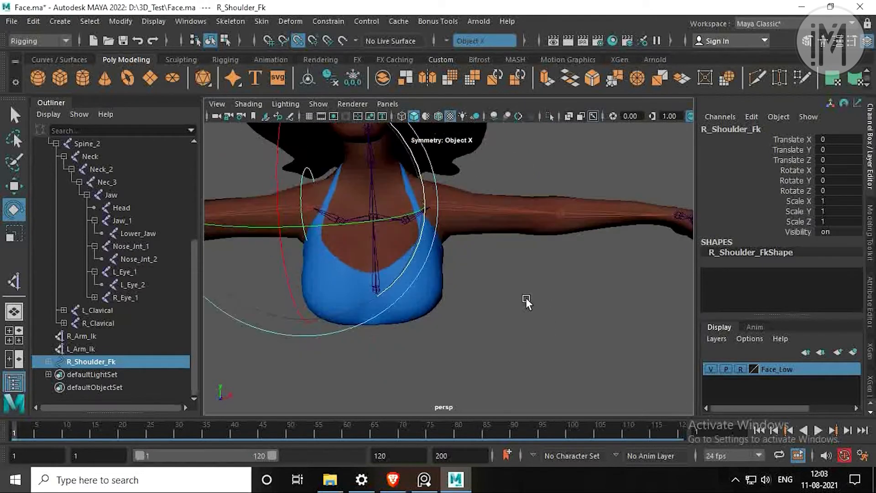
left_click(481, 324)
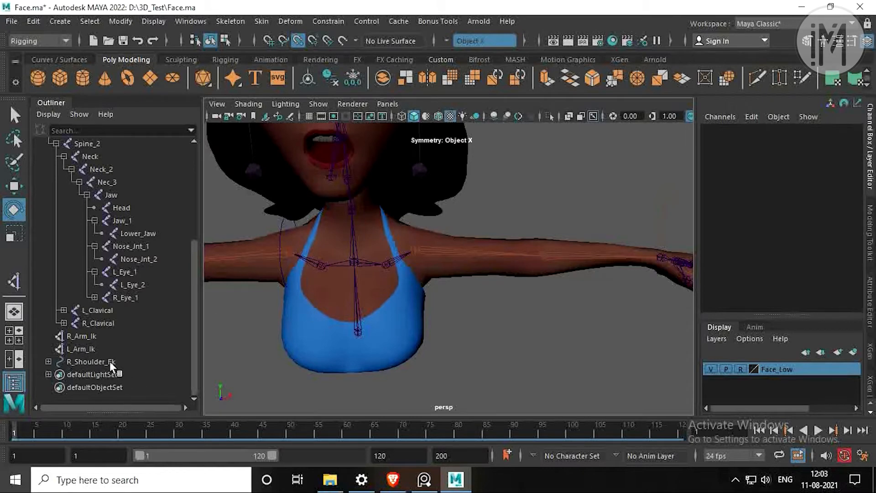
left_click(91, 361)
key("ctrl+g")
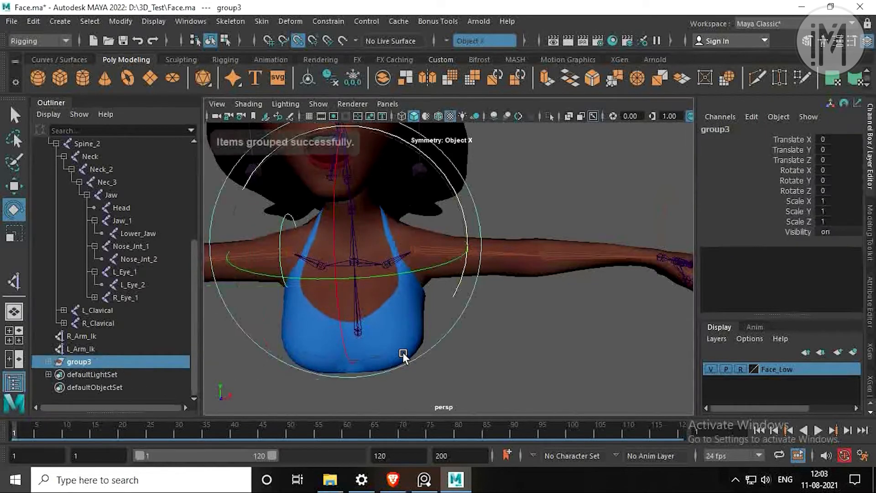
key("ctrl+g")
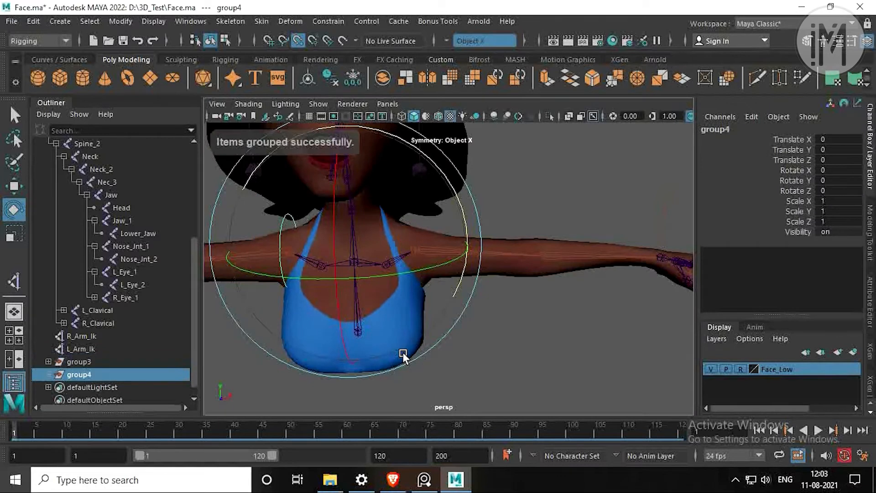
Step: Mirror the duplicated control group onto the left arm by setting its Scale X to -1
double_click(837, 201)
type("-1")
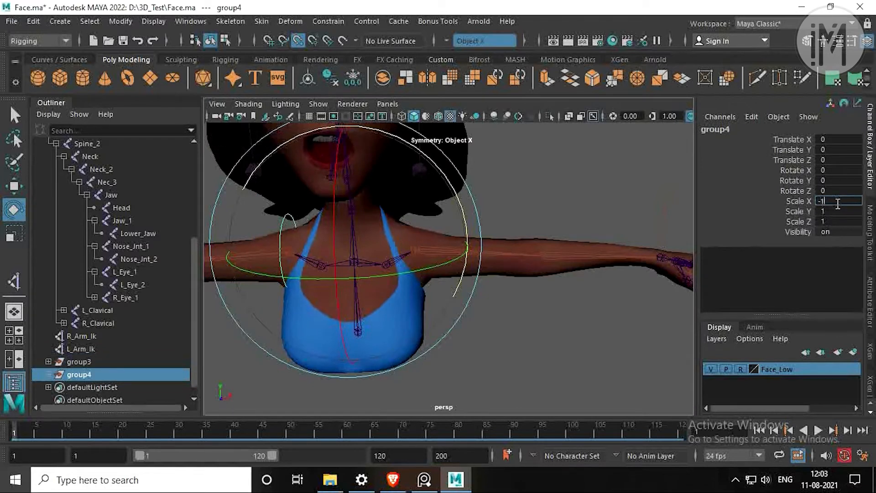
key("Return")
left_click_drag(527, 319, 333, 286, "alt")
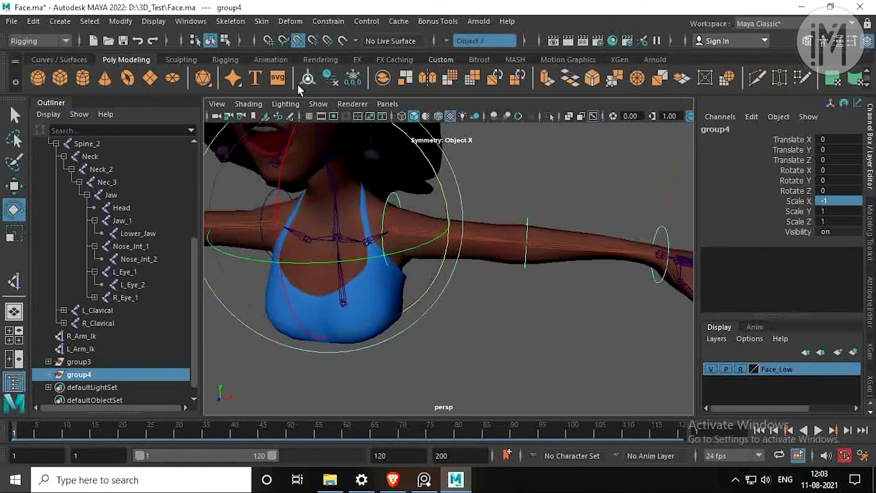
Step: Try centering the pivot of the mirrored control group and freezing its transformations, and undo these changes
left_click(311, 79)
left_click(344, 76)
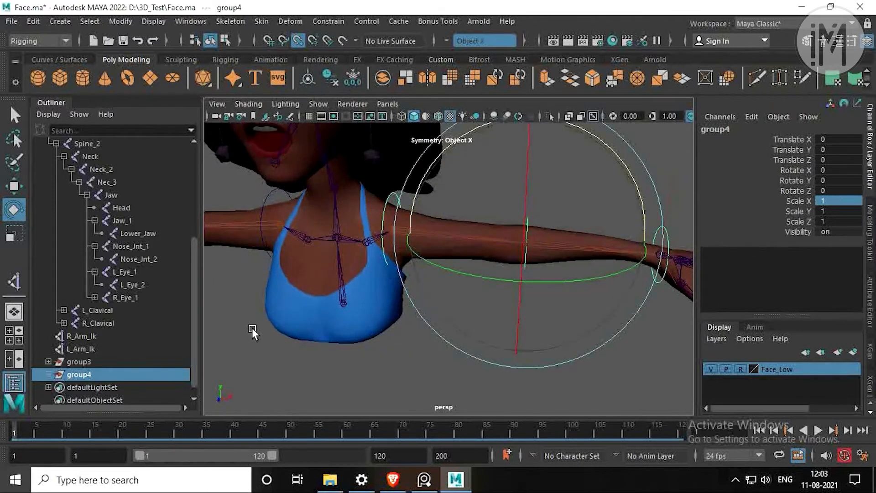
key("ctrl+z")
key("ctrl+z")
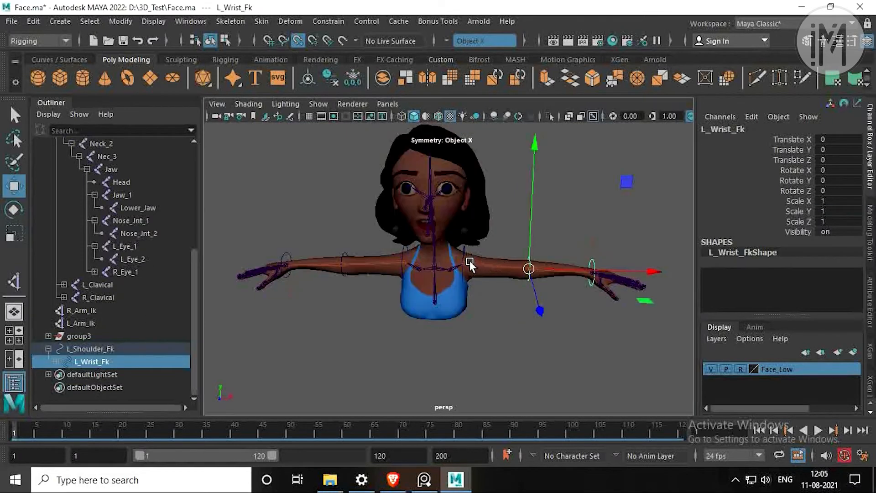
Step: Create a NURBS circle at the character's chest to use as a spine control
left_click_drag(470, 261, 299, 144, "alt")
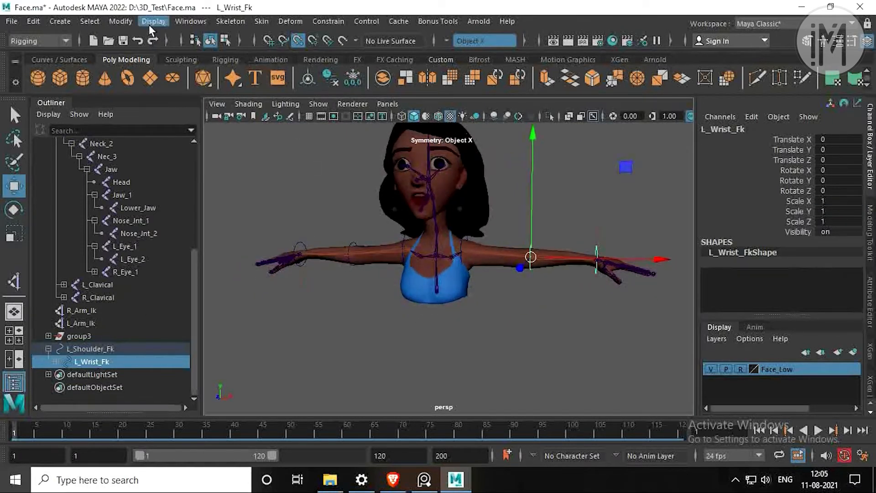
left_click(64, 21)
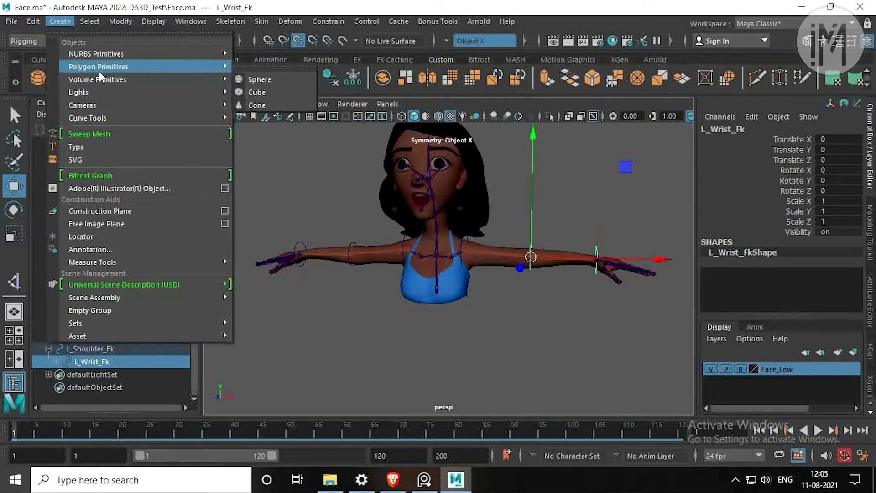
mouse_move(100, 71)
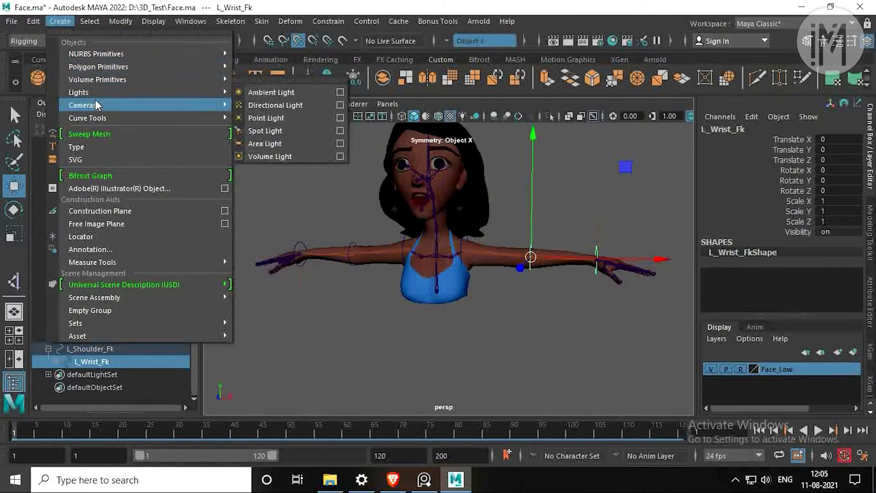
left_click(111, 6)
left_click(63, 60)
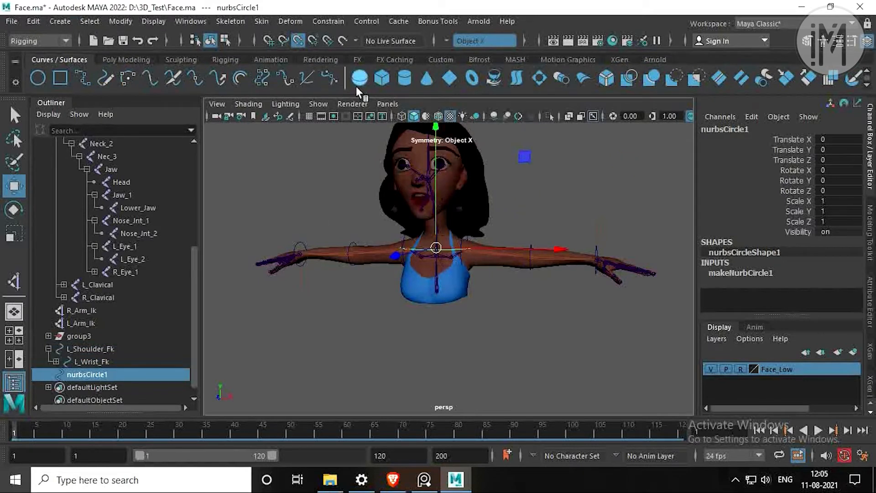
Step: Lower the new circle around the chest and snap its centre to the lowest spine joint
left_click_drag(437, 129, 430, 294)
scroll(433, 274, "up", 5)
middle_click_drag(434, 273, 439, 258, "alt")
left_click_drag(414, 325, 495, 328)
scroll(458, 325, "up", 5)
key("space")
key("space")
scroll(517, 325, "up", 4)
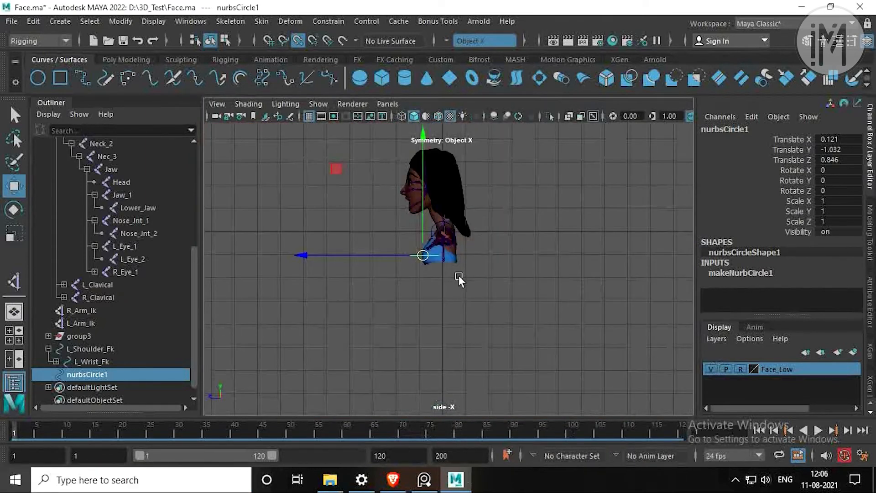
scroll(425, 242, "up", 5)
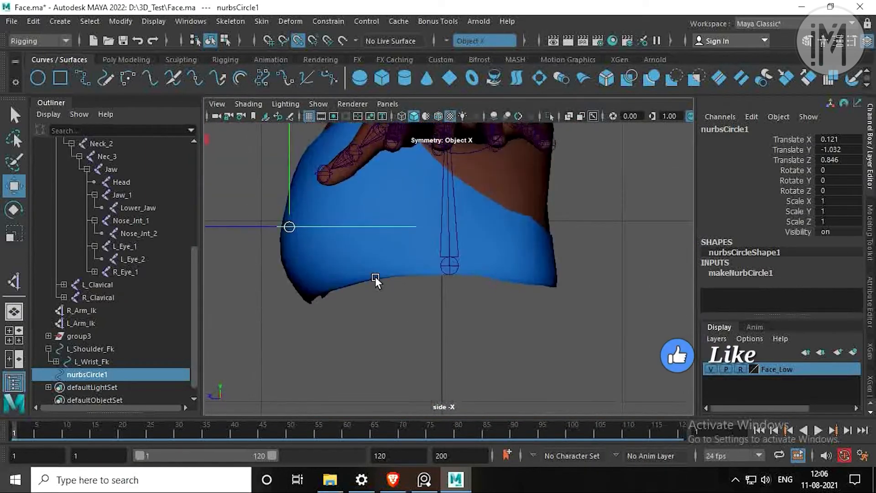
left_click_drag(292, 229, 449, 266)
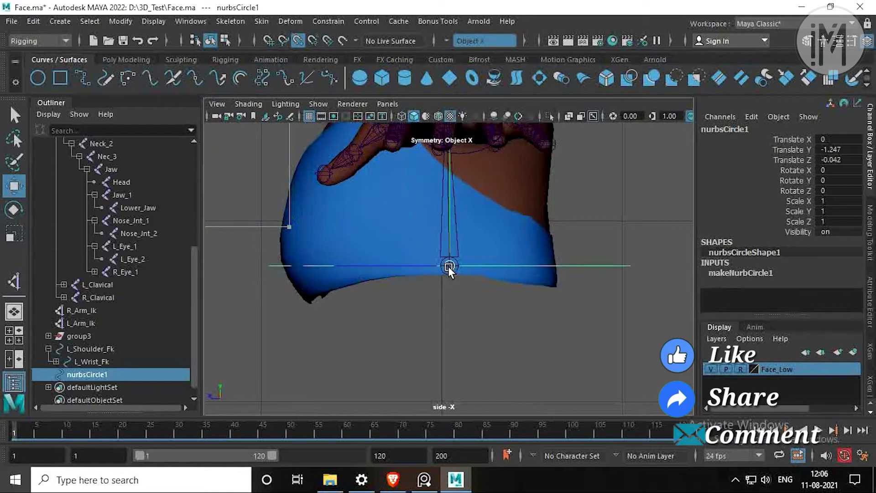
key("space")
key("space")
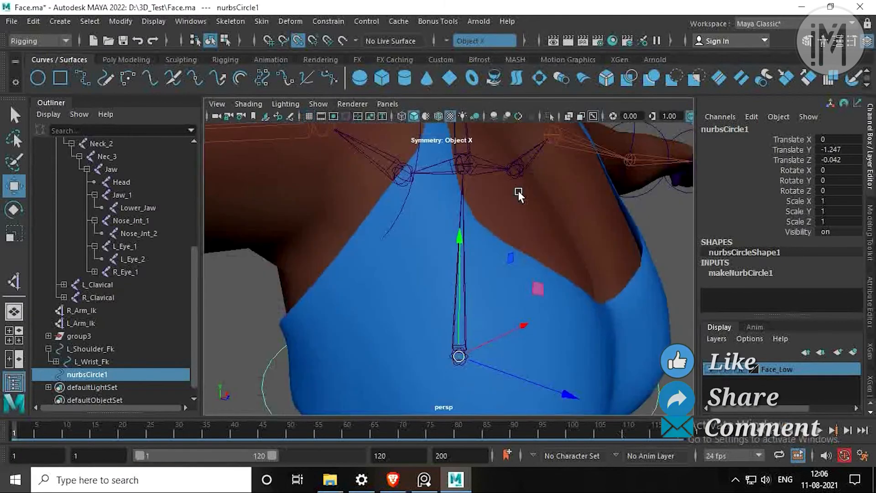
Step: Rename the chest circle as Spine_Ctrl
scroll(518, 190, "down", 4)
scroll(473, 229, "up", 1)
left_click_drag(458, 237, 400, 255, "alt")
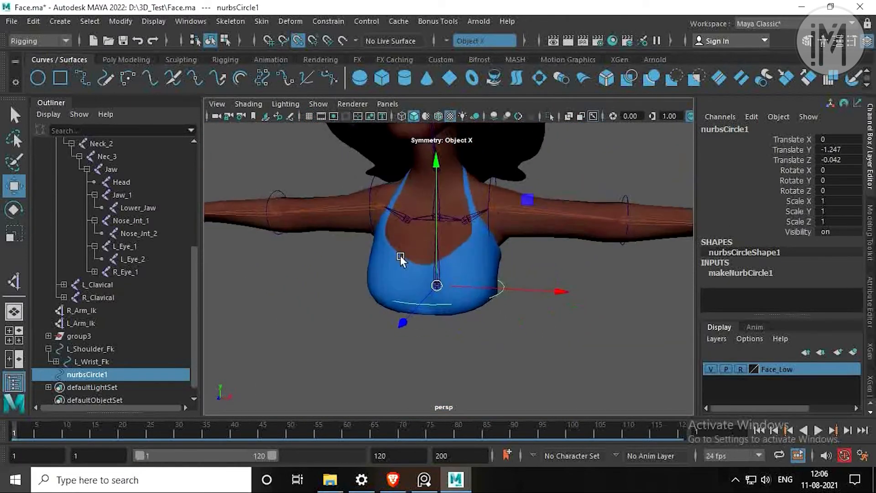
double_click(111, 375)
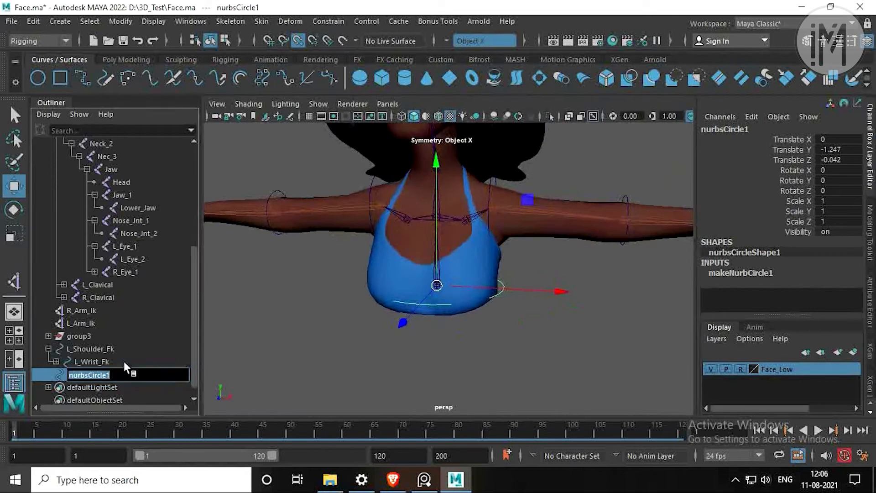
type("Ch")
key("BackSpace")
key("BackSpace")
type("Spine_")
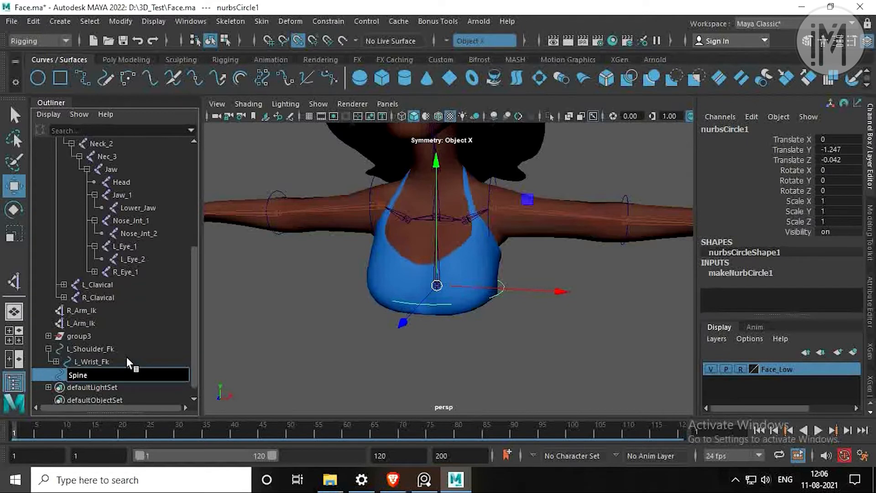
type("Ctr")
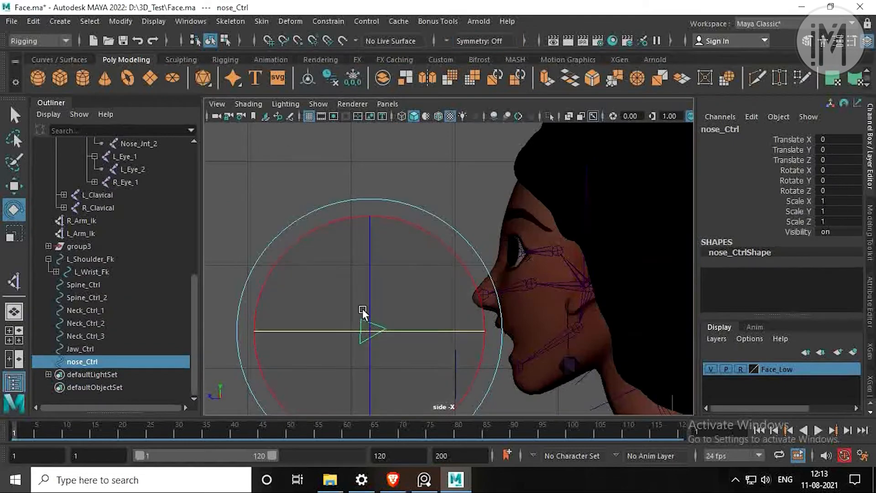
Step: Snap the pivot of the nose_Ctrl curve to the joint at the tip of the nose
key("g")
key("d")
key("v")
left_click_drag(344, 312, 445, 306)
scroll(445, 306, "up", 5)
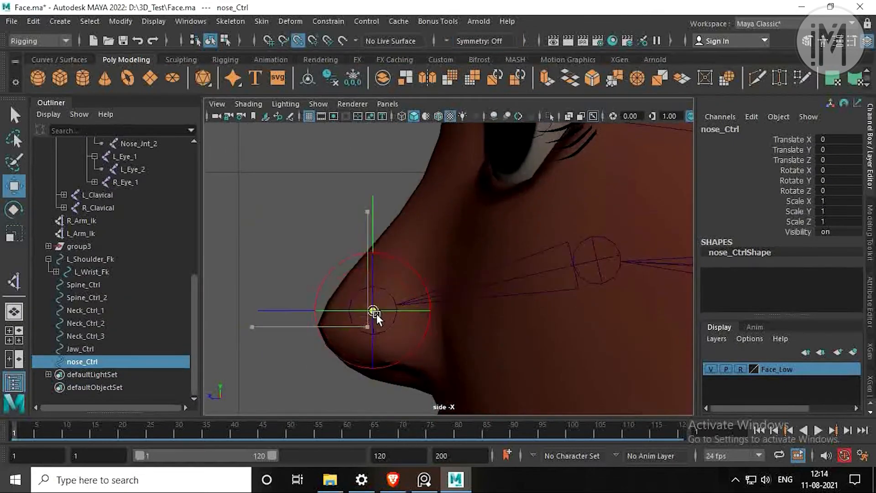
key("space")
key("space")
left_click_drag(543, 251, 520, 170, "alt")
Step: Rescale the nose_Ctrl curve, freeze its transformations, and keep its pivot at the nose tip joint
key("space")
key("space")
scroll(392, 269, "up", 3)
key("r")
left_click_drag(434, 271, 322, 278)
key("g")
key("space")
key("space")
key("d")
middle_click_drag(358, 238, 460, 243)
scroll(450, 264, "up", 1)
key("space")
key("space")
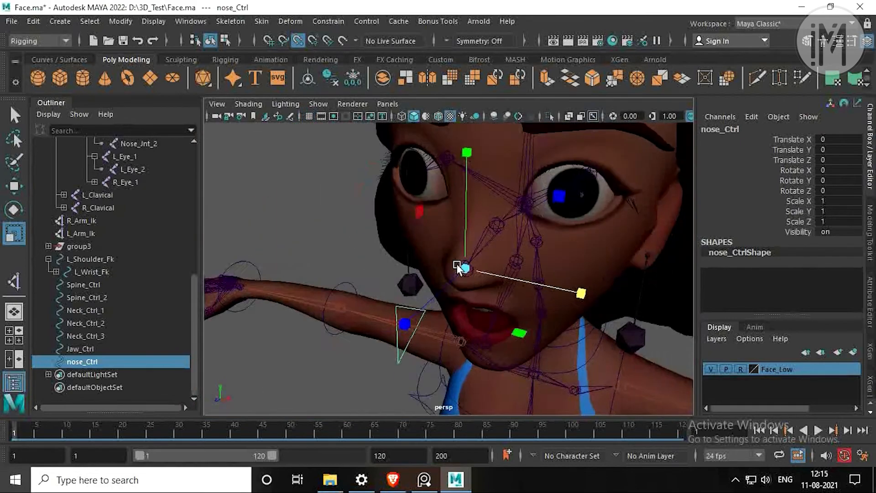
Step: Create a NURBS circle for the eyes, rotate it upright, and move it in front of the face
key("space")
key("space")
scroll(429, 270, "down", 5)
left_click(59, 59)
left_click(37, 78)
key("e")
left_click_drag(430, 211, 428, 319)
key("w")
key("space")
key("space")
left_click_drag(477, 297, 391, 156)
key("space")
key("space")
Step: Isolate the new circle and scale its upper and lower control vertices vertically to flatten it into a wide oval
left_click(547, 116)
right_click_drag(470, 238, 429, 237)
left_click_drag(313, 300, 538, 376, "shift")
key("r")
left_click_drag(389, 393, 390, 336)
left_click_drag(386, 373, 383, 315)
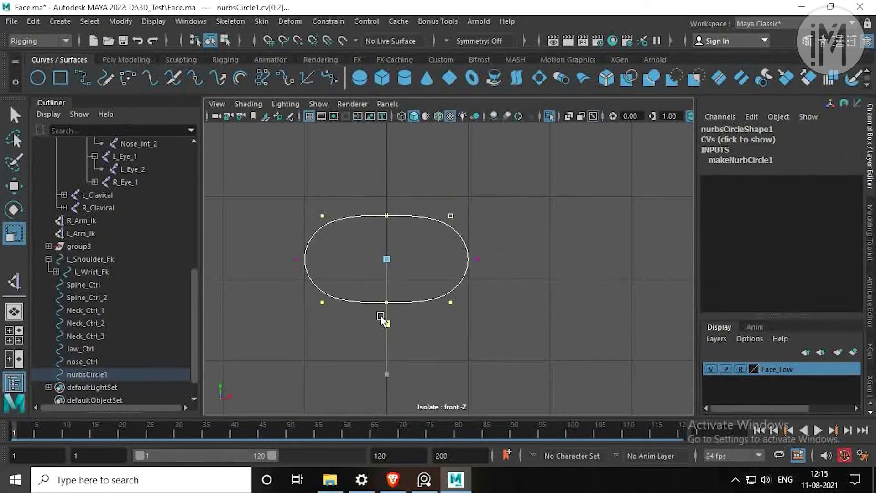
Step: Delete the oval's history and freeze it, then make a smaller, narrower duplicate, position it over an eye and freeze it
left_click(126, 59)
left_click(330, 78)
left_click(353, 78)
key("ctrl+d")
left_click_drag(388, 260, 292, 254)
left_click_drag(502, 261, 460, 263)
key("ctrl+1")
key("w")
left_click_drag(387, 260, 492, 276)
left_click(353, 78)
Step: Duplicate the small oval for the other eye, freeze its transformations, and rename the copy L_Eye_Ctrl
key("ctrl+d")
left_click(353, 78)
scroll(133, 345, "down", 1)
double_click(110, 361)
type("L_Eye_Ctrl")
key("Return")
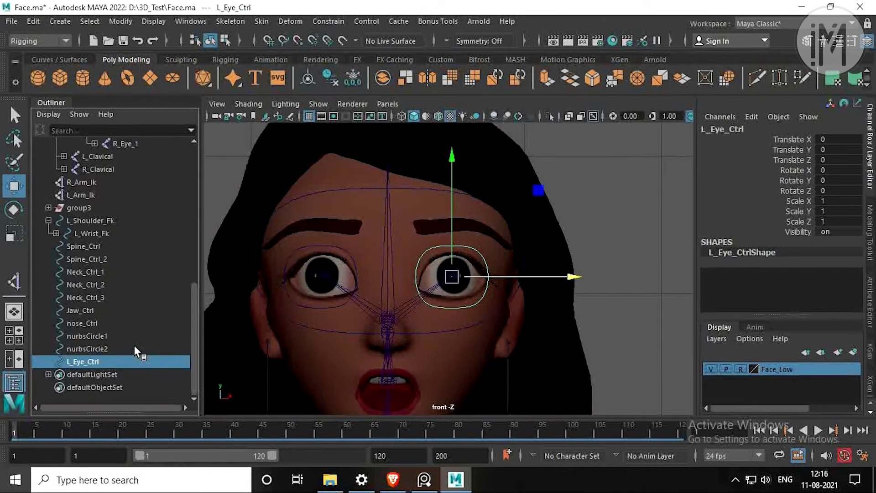
Step: Rename the other small oval as R_Eye_Ctrl and the large surrounding oval as Eye_Grp_Ctrl
double_click(103, 361)
key("ctrl+c")
double_click(79, 348)
key("ctrl+v")
key("Home")
key("Delete")
type("R")
double_click(151, 336)
type("Eye_Grp_Ctrl")
key("Return")
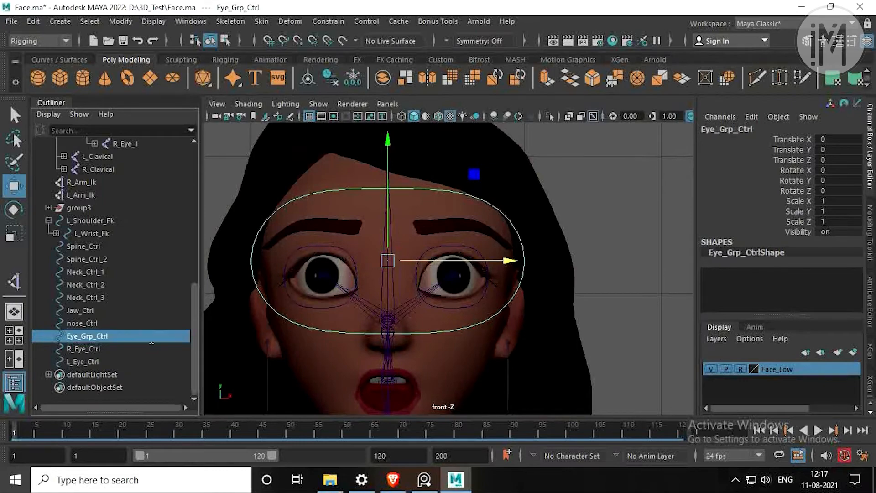
Step: Lower Eye_Grp_Ctrl slightly and freeze its transformations, and parent L_Eye_Ctrl and R_Eye_Ctrl under it
left_click_drag(387, 153, 388, 166)
key("g")
left_click(90, 361)
left_click(98, 348, "shift")
left_click(103, 337, "ctrl")
key("p")
left_click(100, 361)
key("space")
key("space")
left_click_drag(430, 256, 332, 160, "alt")
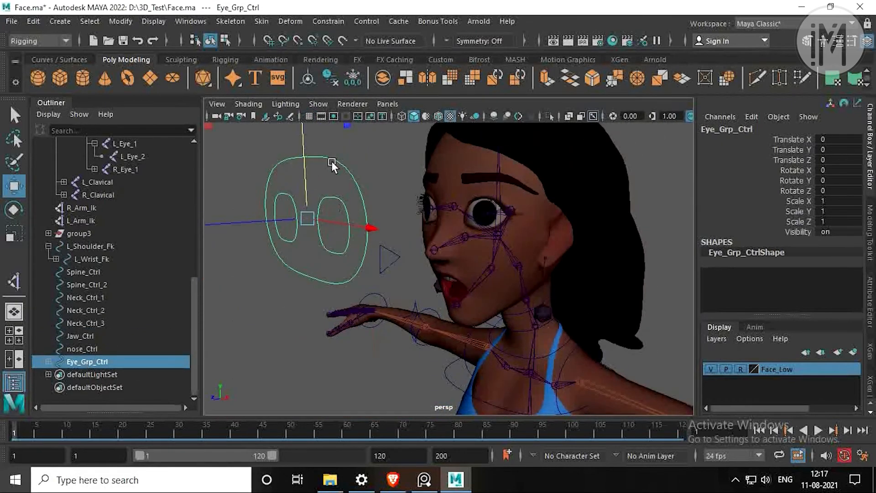
Step: Parent-constrain the Spine joint to Spine_Ctrl and the Spine_2 joint to Spine_Ctrl_2
left_click(334, 197)
left_click_drag(334, 197, 546, 372, "alt")
left_click(546, 372)
left_click(458, 363, "shift")
left_click(328, 21)
left_click(379, 47)
left_click(444, 255)
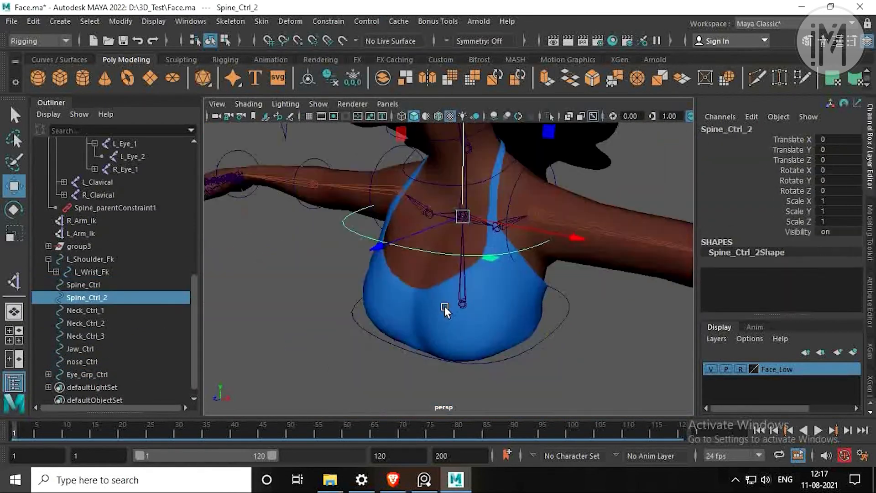
left_click(460, 273, "shift")
key("g")
Step: Parent Spine_Ctrl_2 and both shoulder FK controls into the Spine_Ctrl hierarchy, testing a control move and undoing it
left_click(444, 307)
left_click_drag(405, 285, 428, 289, "alt")
left_click(428, 289, "shift")
key("p")
mouse_move(382, 348)
left_mouse_down()
mouse_move(360, 363)
mouse_move(383, 342)
left_mouse_up()
key("z")
left_click(393, 280)
key("p")
key("z")
Step: Parent-constrain the three neck joints to Neck_Ctrl_1, Neck_Ctrl_2 and Neck_Ctrl_3 respectively
left_click(436, 342)
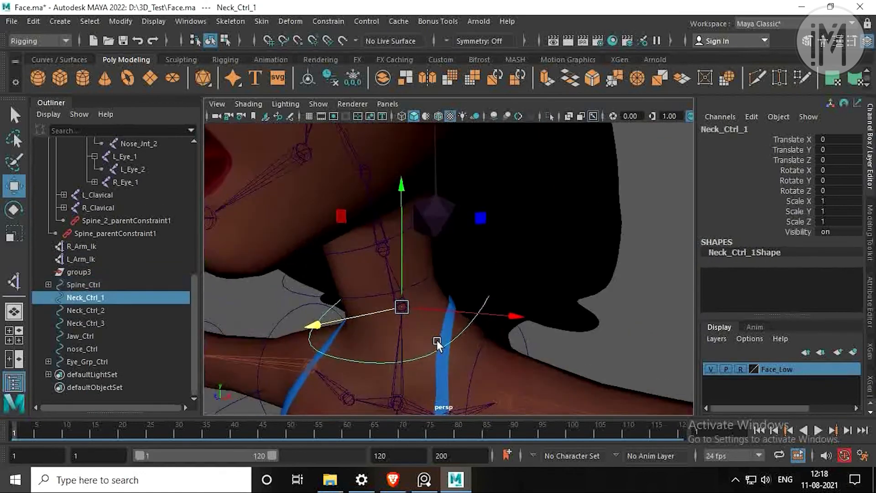
left_click(388, 322, "shift")
left_click(328, 20)
left_click(341, 56)
left_click(426, 290)
left_click(381, 271, "shift")
key("g")
left_click(414, 237)
left_click(433, 294, "shift")
key("g")
Step: Parent Neck_Ctrl_3 under Neck_Ctrl_2, continue the neck control chain down into the Spine_Ctrl hierarchy, and save the scene
left_click(470, 235)
left_click(482, 267, "shift")
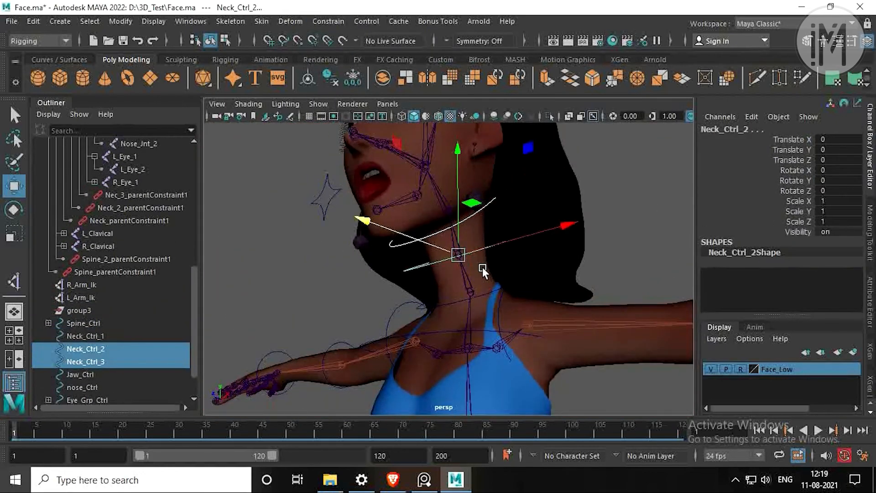
key("p")
key("p")
key("ctrl+s")
Step: Apply a parent constraint between Jaw_Ctrl and the Lower_Jaw joint
left_click(506, 330)
scroll(475, 344, "up", 5)
left_click(480, 228)
key("r")
left_click_drag(479, 228, 364, 306, "alt")
key("e")
left_click(297, 313)
key("w")
left_click(406, 269, "shift")
left_click(328, 21)
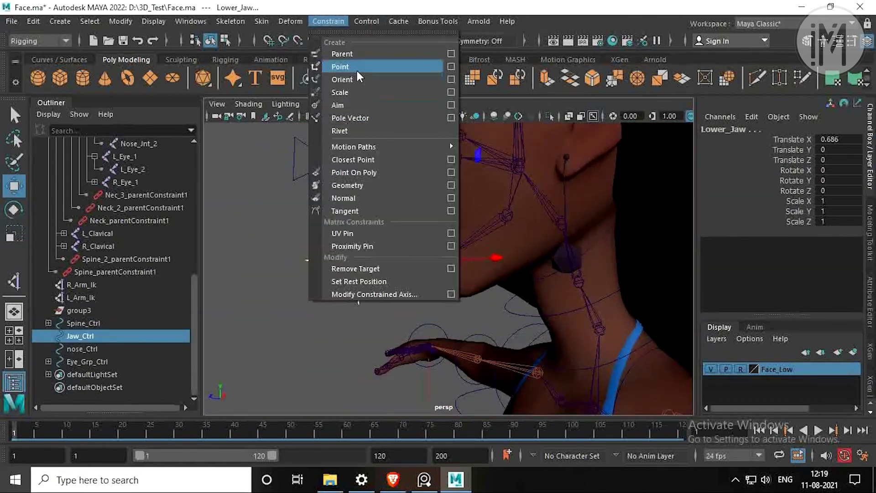
left_click(342, 57)
Step: Try the Jaw_Ctrl control with the Rotate tool and undo the latest changes
left_click(363, 262)
key("e")
key("ctrl+z")
key("ctrl+z")
key("ctrl+z")
key("ctrl+z")
key("ctrl+z")
key("ctrl+z")
key("ctrl+z")
key("ctrl+z")
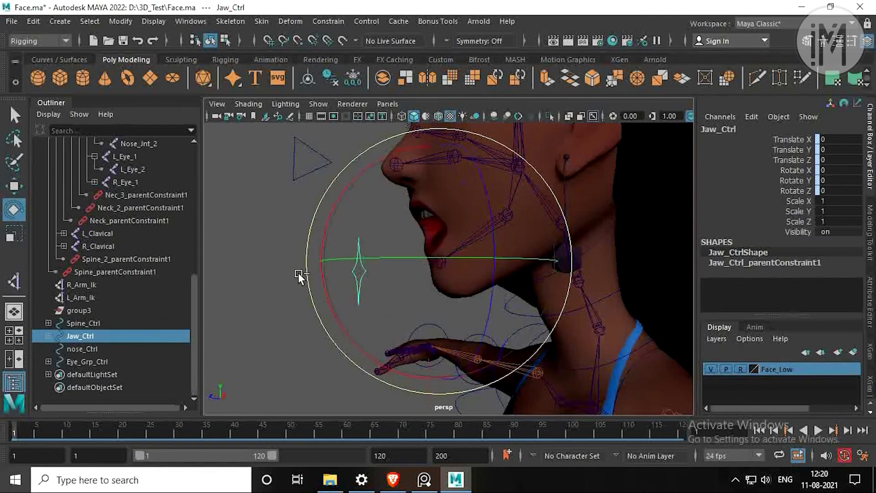
Step: Snap the pivot of Jaw_Ctrl to the jaw joint in the side view and return to the Rotate tool
left_click_drag(405, 298, 434, 292, "alt")
left_click(464, 243, "shift")
key("w")
key("ctrl+z")
middle_click_drag(464, 246, 337, 280, "alt")
scroll(445, 211, "up", 3)
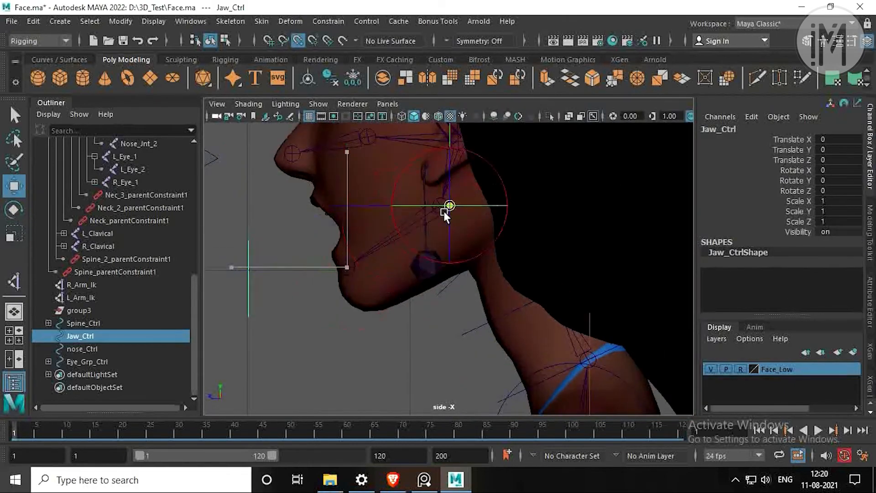
key("e")
middle_click_drag(410, 197, 454, 291, "alt")
Step: Snap the pivot of nose_Ctrl to the base of the nose joints and parent-constrain Nose_Jnt_1 to nose_Ctrl
left_click(299, 242)
key("w")
scroll(465, 305, "down", 4)
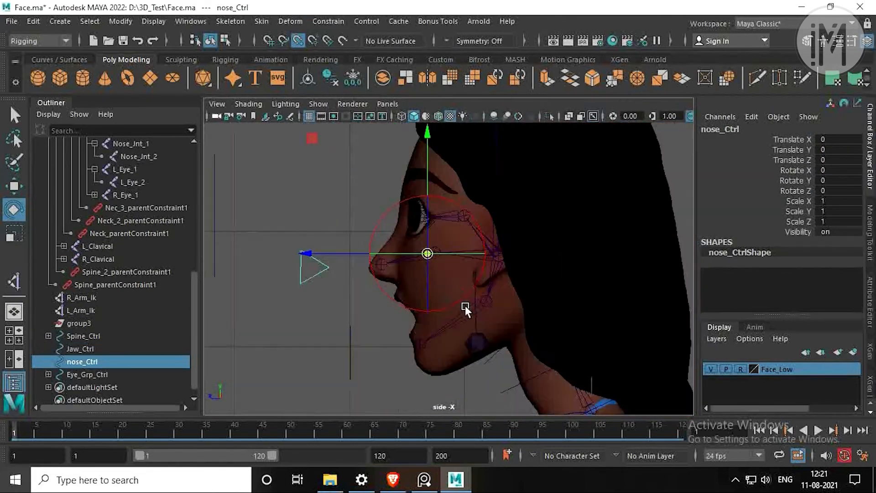
scroll(438, 269, "up", 4)
left_click(449, 221, "shift")
key("g")
Step: Try rotating nose_Ctrl to test the nose joint, and undo the rotation
left_click(318, 236)
key("e")
left_click_drag(367, 224, 415, 237)
key("ctrl+z")
Step: Parent Jaw_Ctrl and nose_Ctrl under the neck control curve in the Spine_Ctrl hierarchy
left_click_drag(292, 196, 356, 314)
left_click(468, 301, "shift")
key("p")
key("e")
left_click_drag(453, 262, 469, 273, "alt")
scroll(470, 273, "down", 4)
left_click(473, 359)
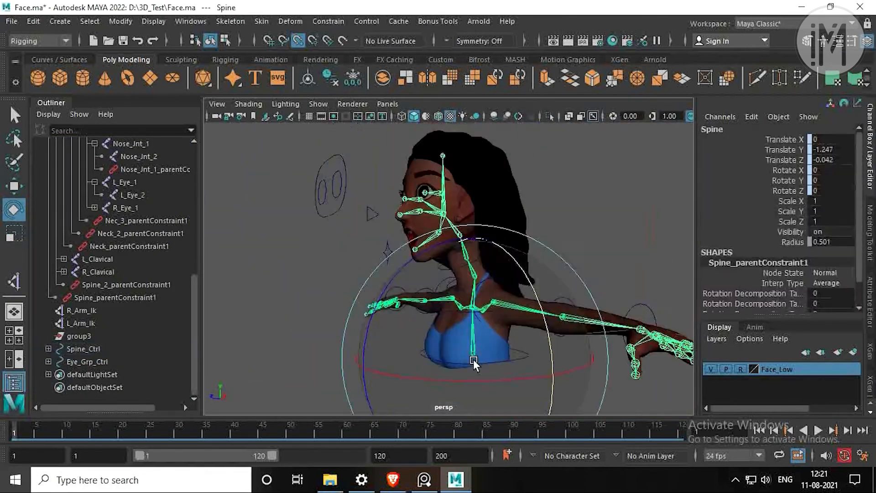
Step: Make the Face_Low layer's geometry selectable and expand the Girl_Char group to list its meshes
left_click(740, 369)
left_click(532, 258)
scroll(114, 246, "up", 8)
left_click(81, 246)
left_click_drag(369, 265, 329, 267, "alt")
left_click(48, 246)
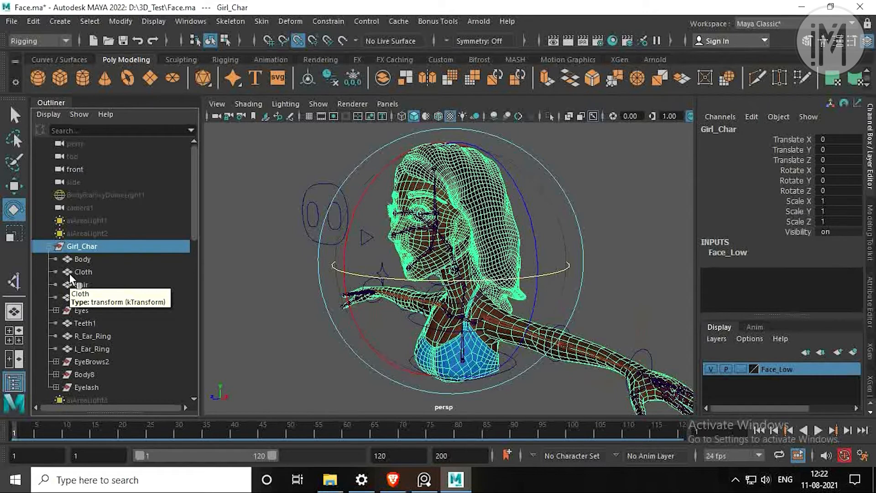
left_click(559, 192)
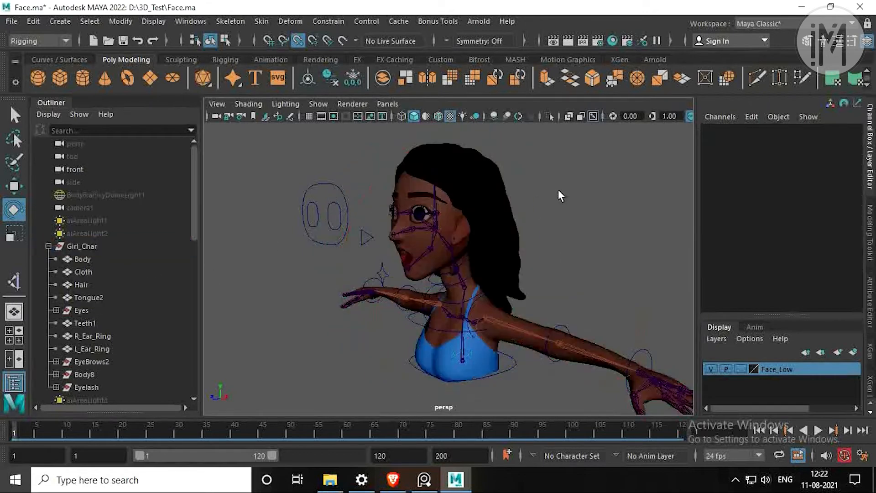
Step: Select the L_Eye_2 joint together with the left eyeball mesh
right_click_drag(395, 218, 417, 281, "alt")
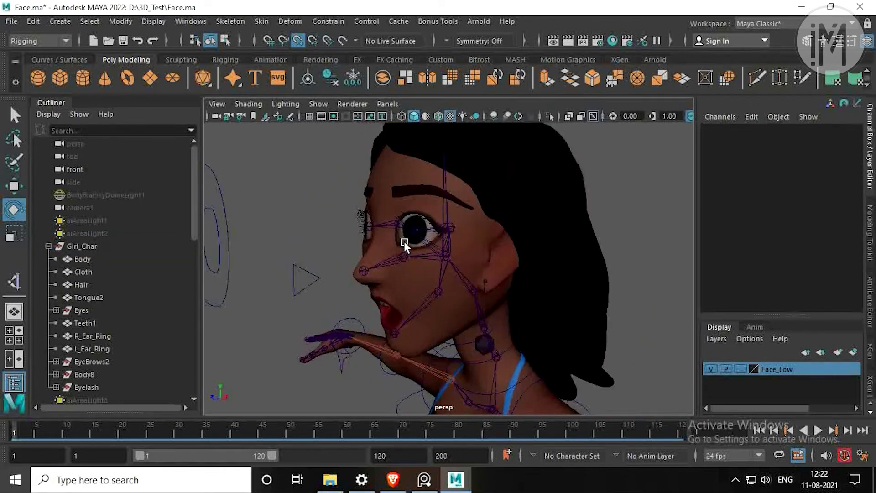
scroll(412, 257, "up", 3)
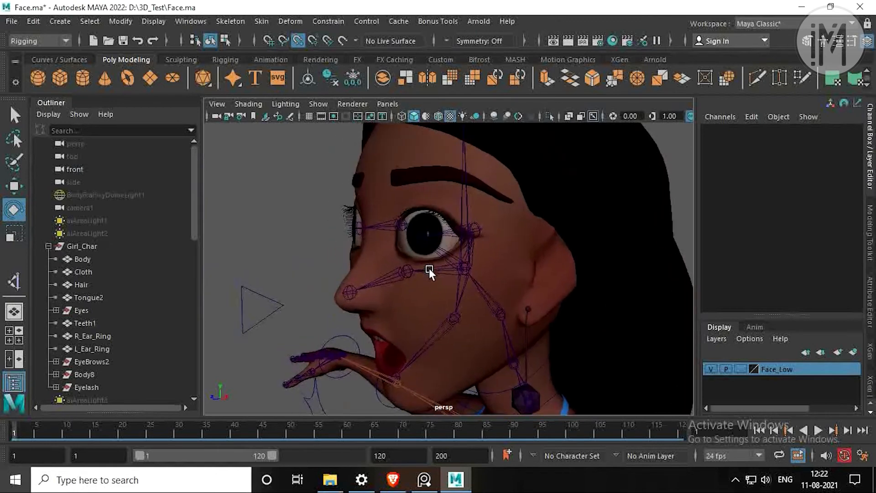
left_click(431, 240)
left_click_drag(416, 259, 393, 262, "alt")
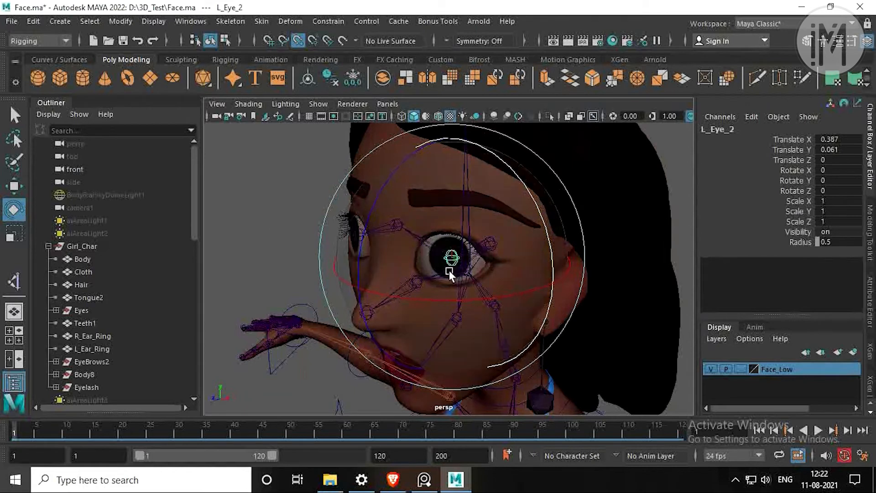
scroll(450, 271, "up", 3)
key("w")
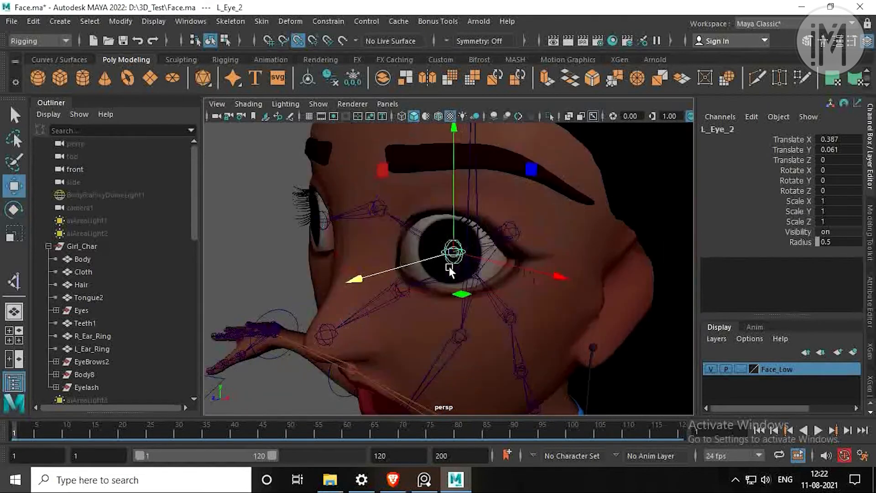
left_click(425, 264)
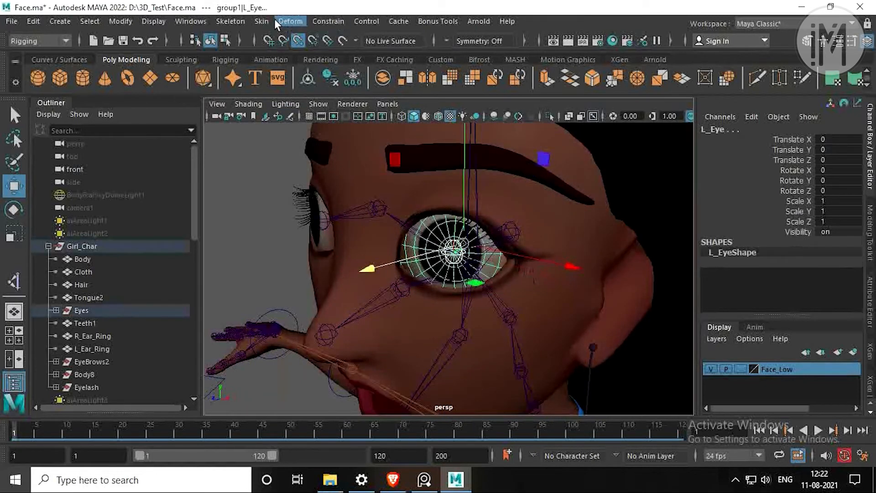
Step: Bind the left eyeball to its joint with Bind Skin set to Selected joints, Closest distance, Classic linear and Skin Cluster
left_click(261, 23)
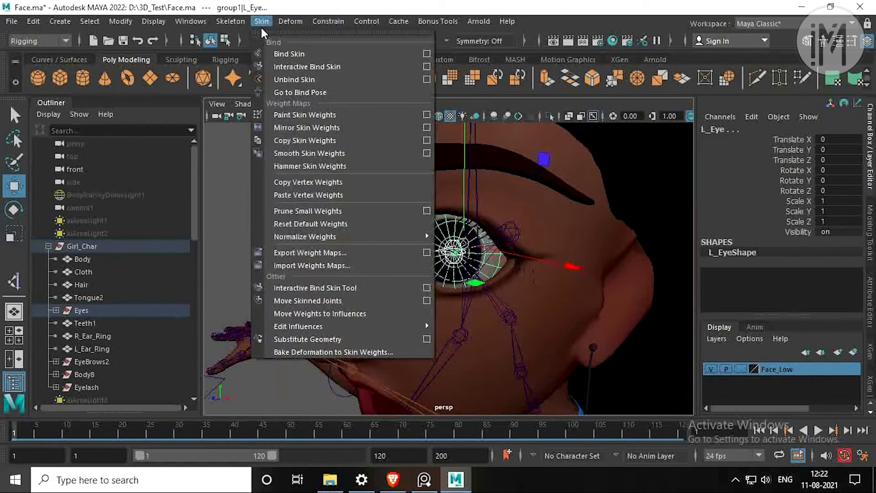
left_click(422, 53)
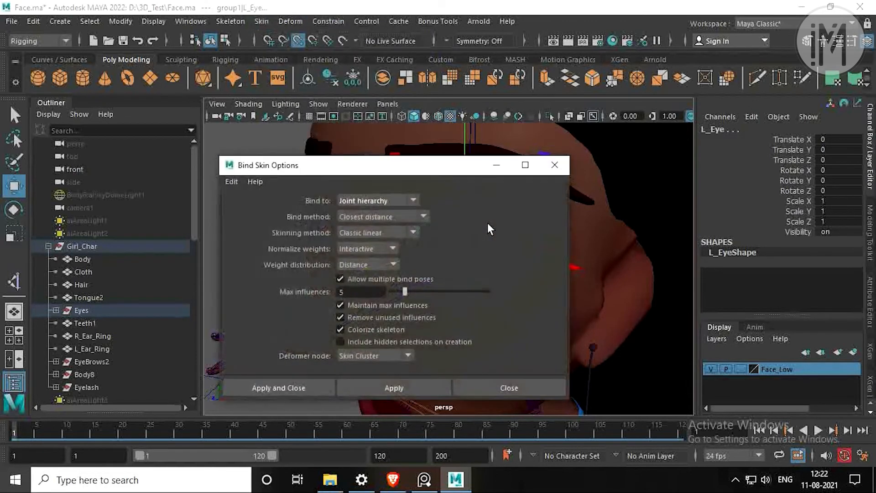
left_click(361, 203)
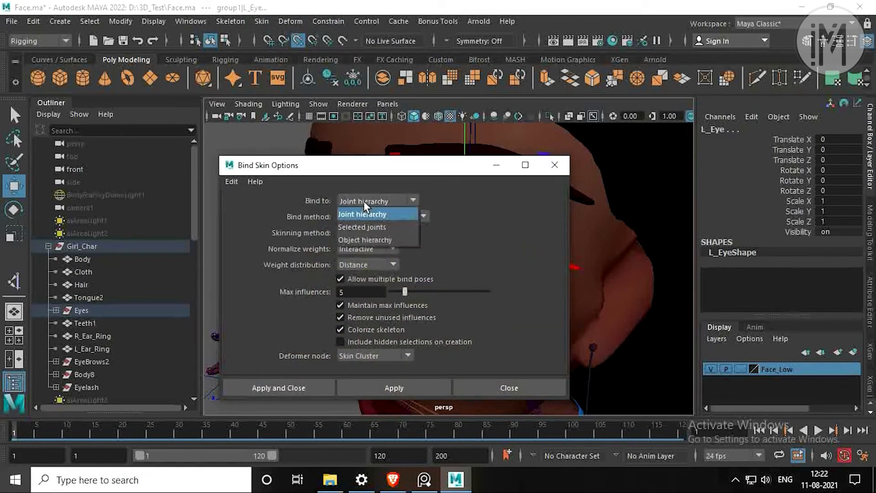
left_click(365, 227)
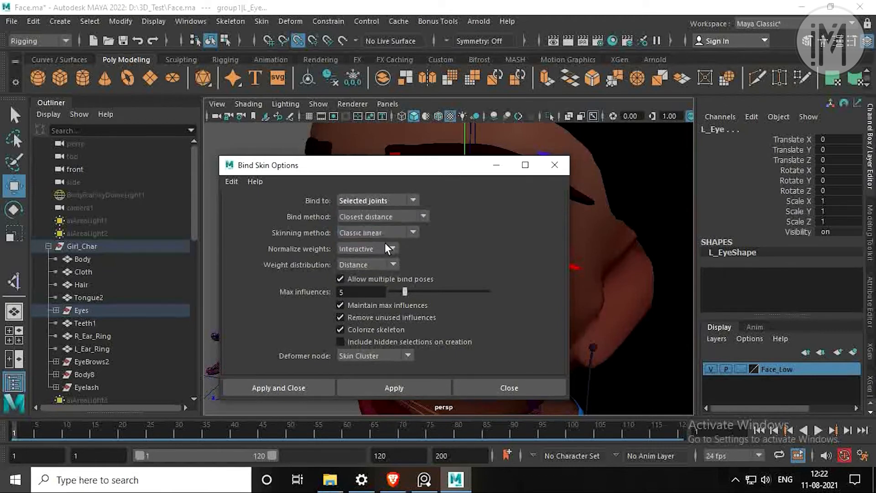
left_click(377, 218)
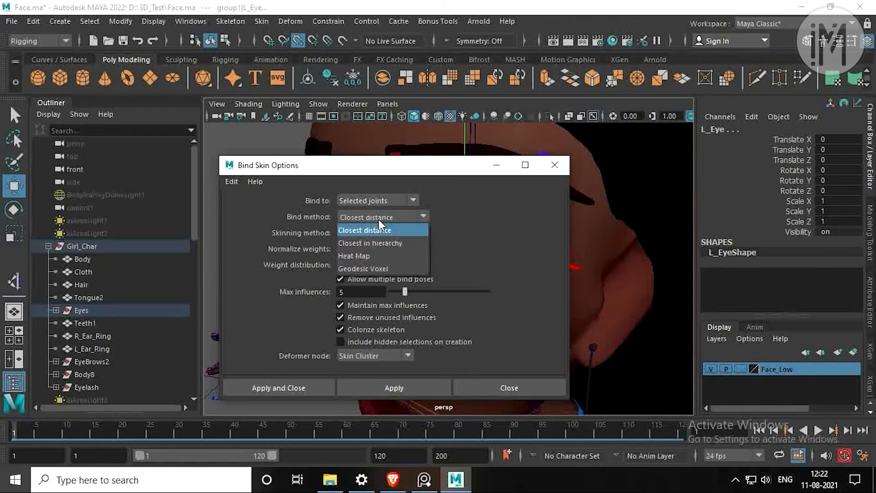
left_click(379, 218)
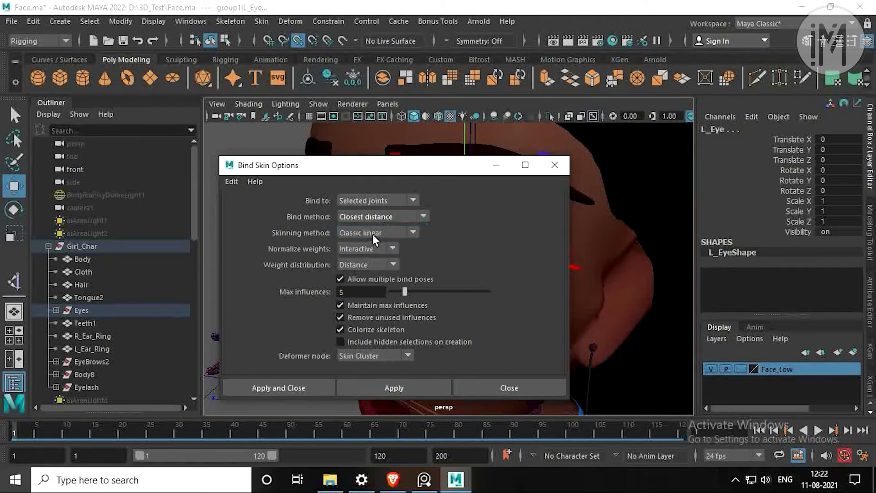
left_click(372, 234)
left_click(370, 245)
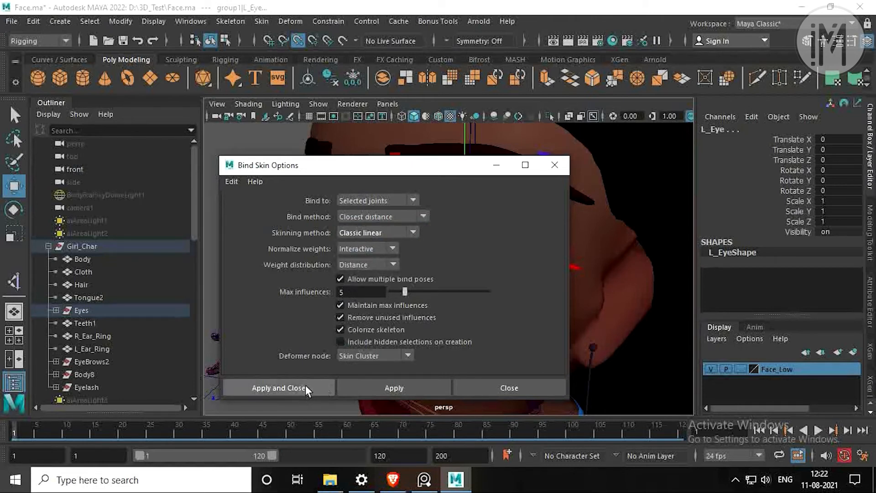
left_click(372, 355)
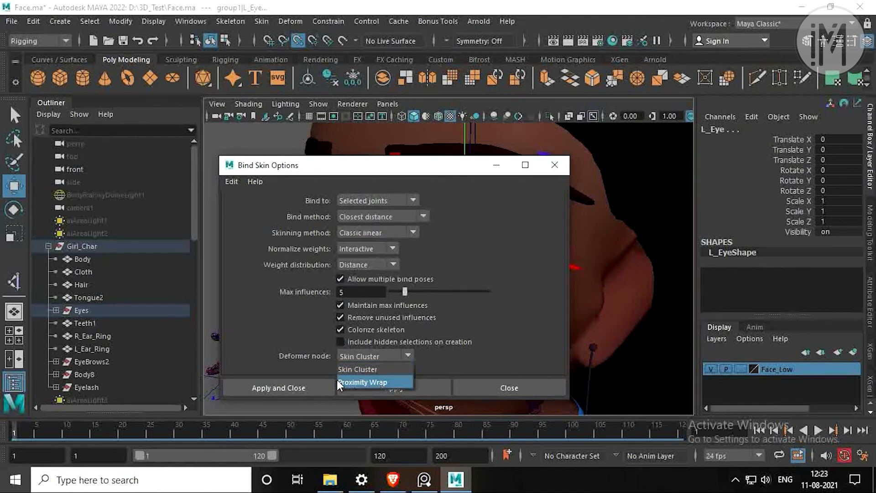
left_click(256, 343)
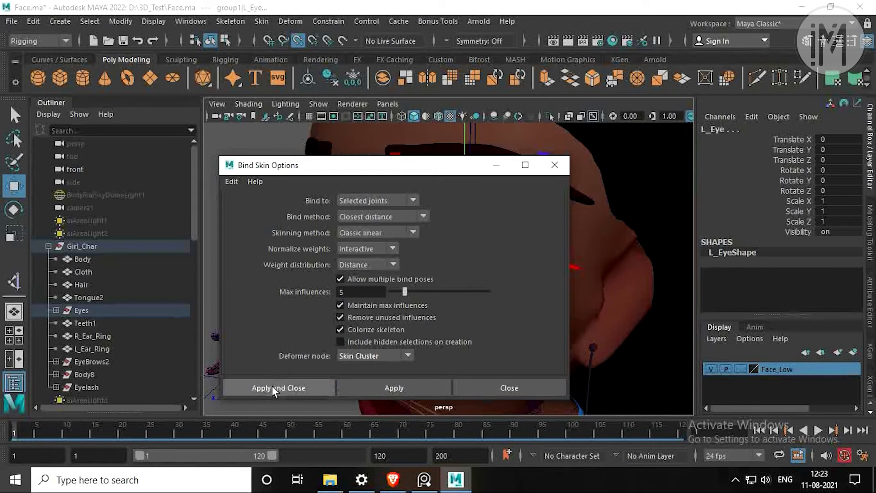
left_click(271, 385)
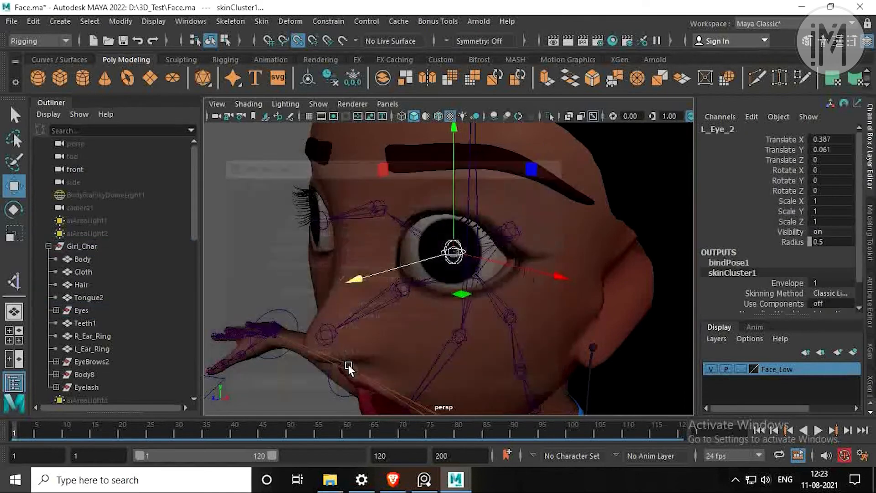
Step: Test the left eye binding by moving L_Eye_2, turn snapping off, and undo the test moves
left_click(306, 270)
left_click(447, 256)
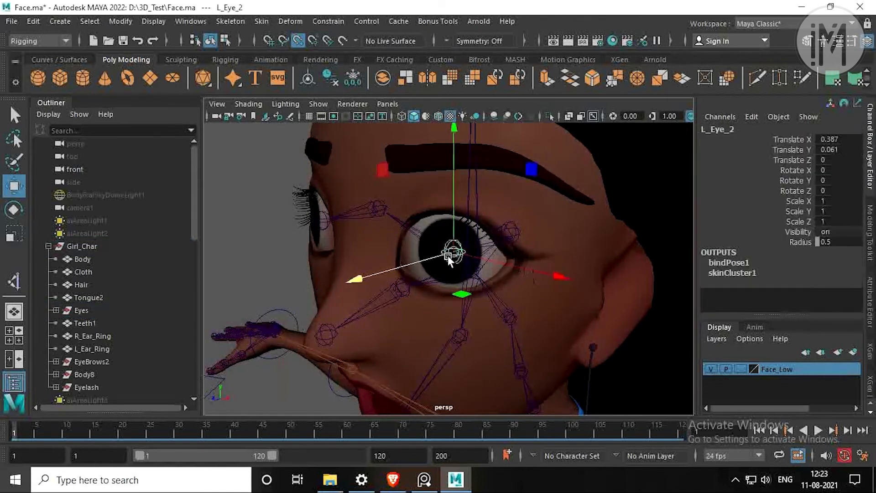
left_click_drag(453, 257, 432, 259)
key("ctrl+z")
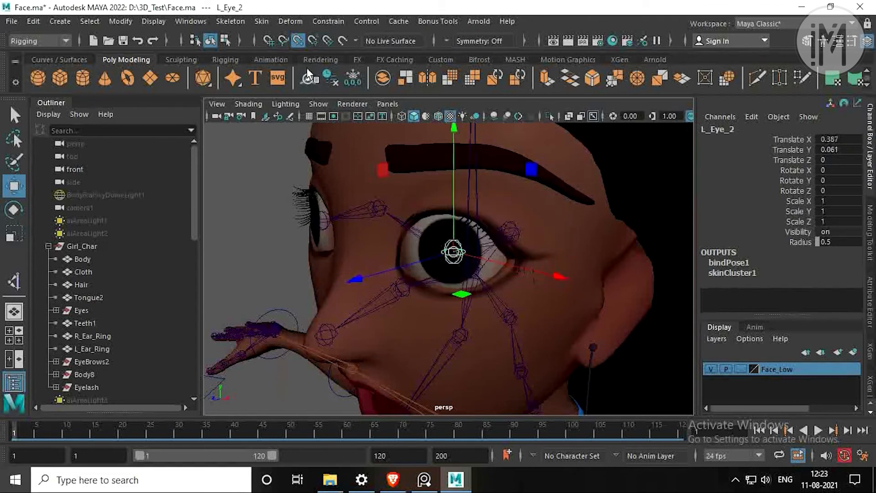
left_click(297, 41)
left_click_drag(456, 253, 453, 223)
key("ctrl+z")
Step: Parent-constrain the right eyeball mesh to the R_Eye_2 joint
left_click_drag(434, 270, 395, 261, "alt")
left_click(385, 251)
scroll(379, 276, "up", 3)
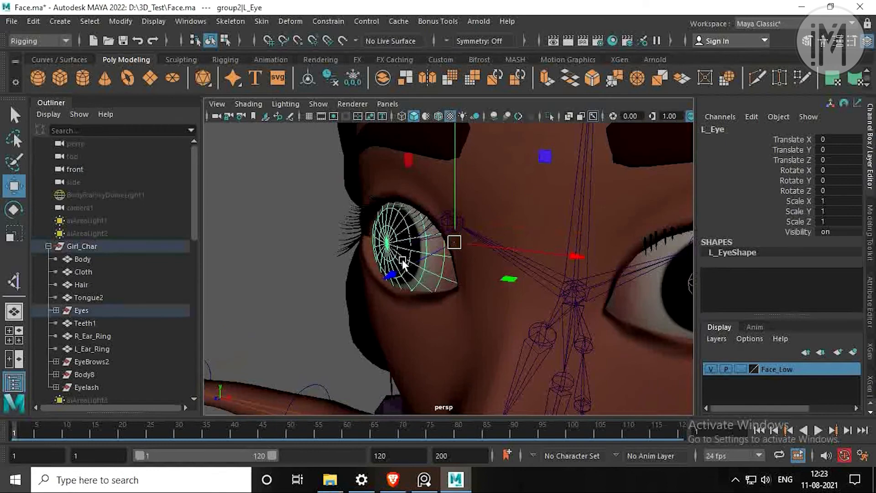
left_click_drag(396, 276, 369, 245, "alt")
scroll(410, 271, "up", 5)
left_click(362, 234)
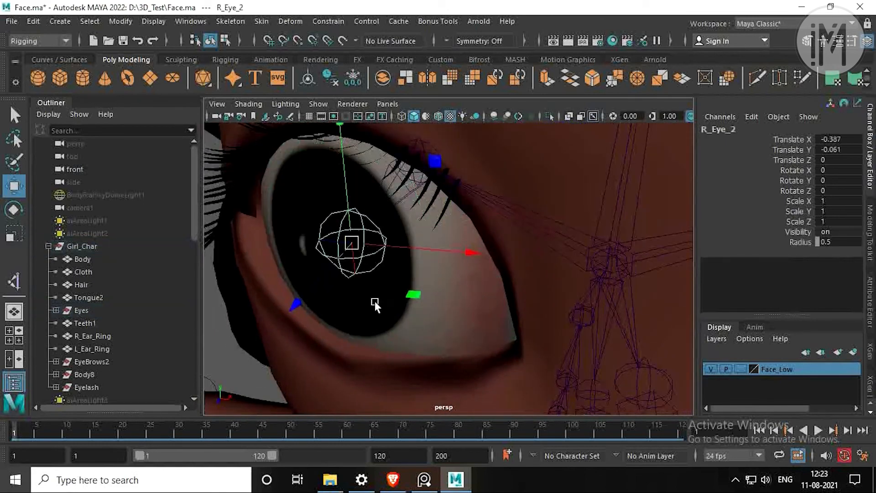
left_click(393, 321)
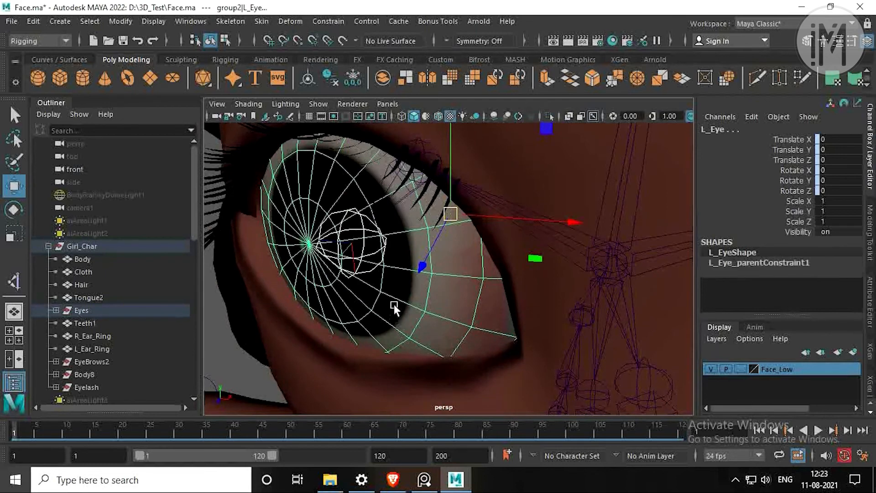
Step: Inspect the right eyeball's parent constraint and select the R_Eye_2 joint
scroll(397, 288, "down", 4)
left_click(254, 250)
left_click(404, 269)
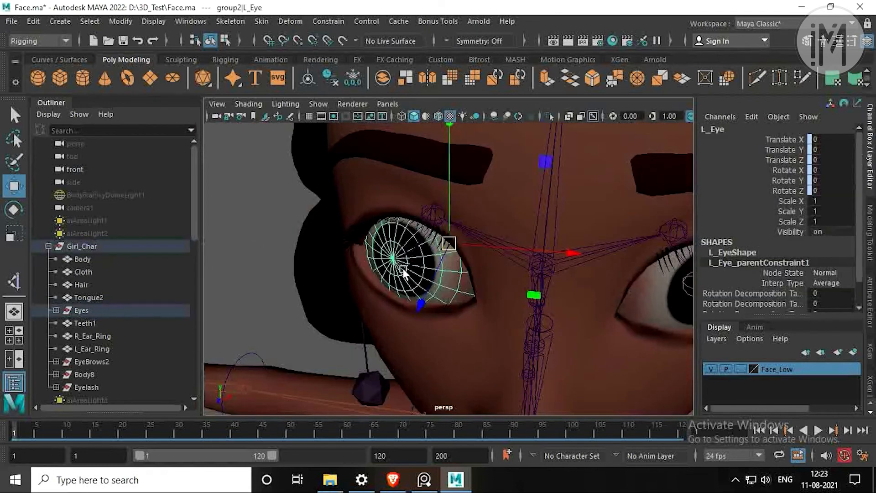
left_click_drag(369, 272, 327, 252, "alt")
left_click(376, 229)
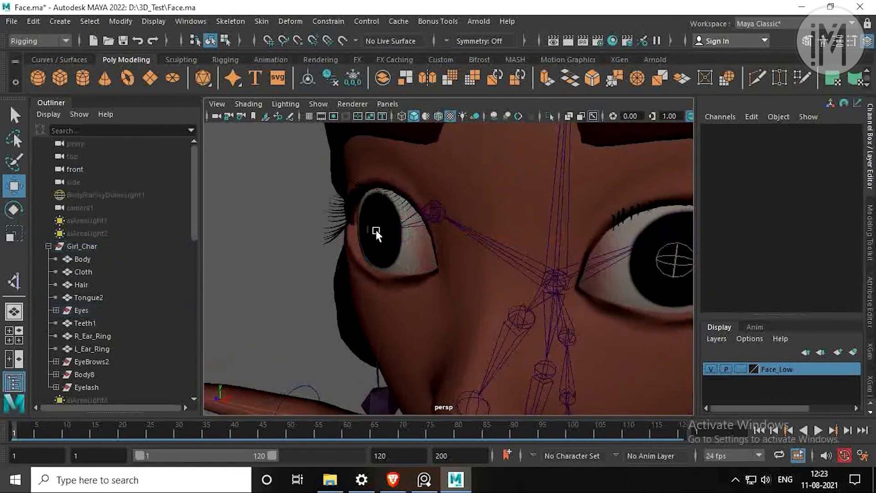
left_click(386, 225)
left_click(387, 240)
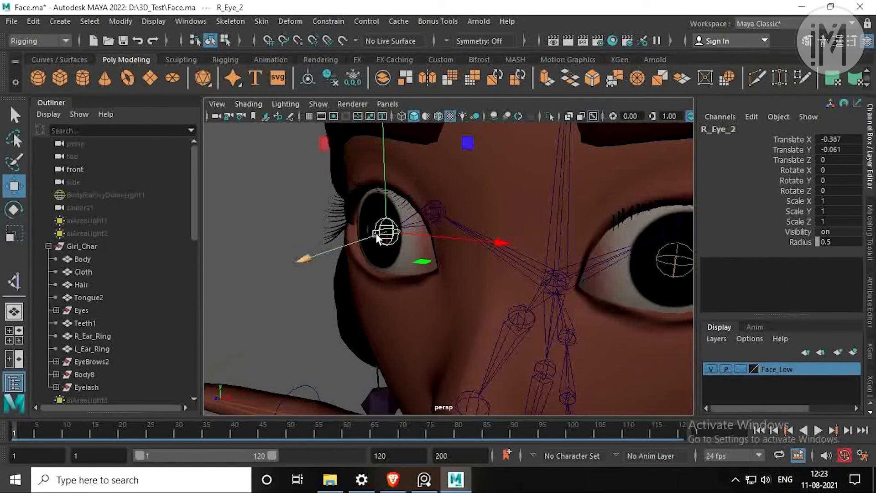
Step: Aim-constrain the L_Eye_2 joint to the L_Eye_Ctrl curve with Maintain offset enabled
scroll(467, 239, "down", 8)
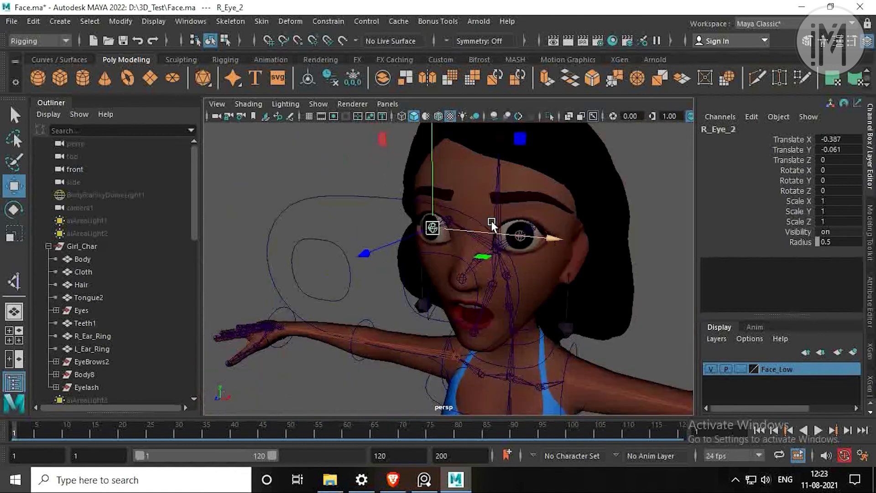
left_click_drag(491, 221, 403, 228, "alt")
left_click(398, 212)
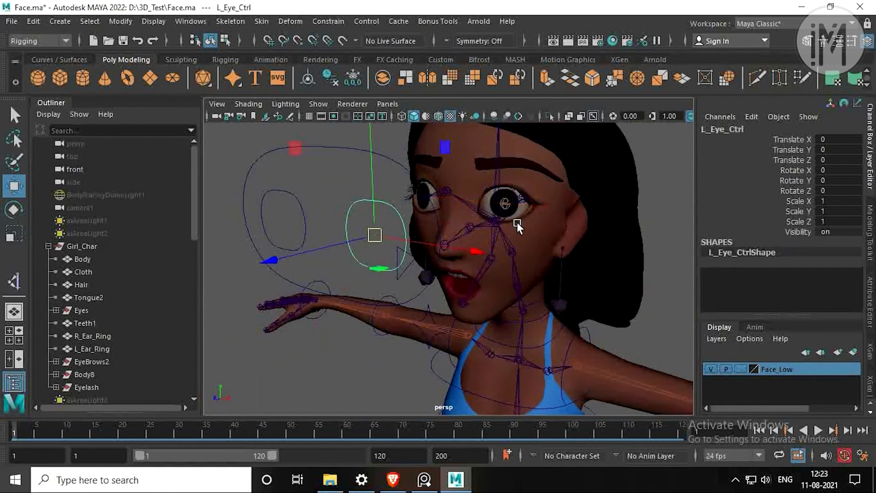
scroll(513, 221, "up", 5)
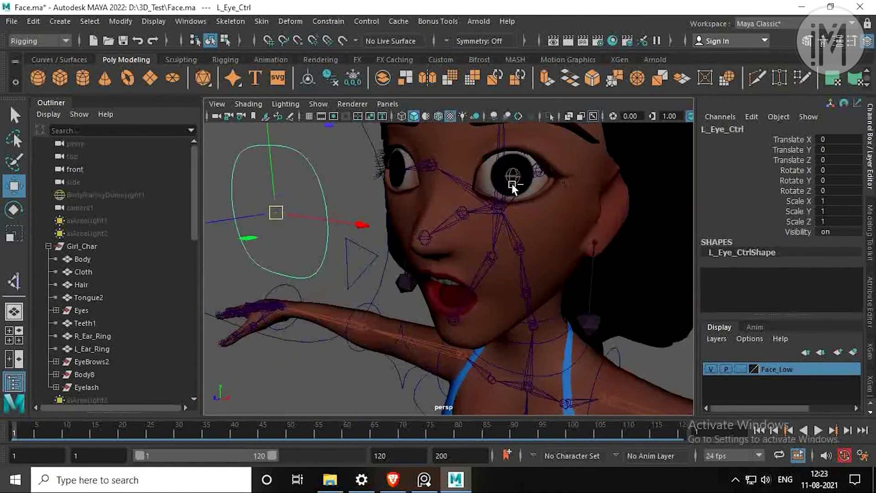
left_click(514, 180)
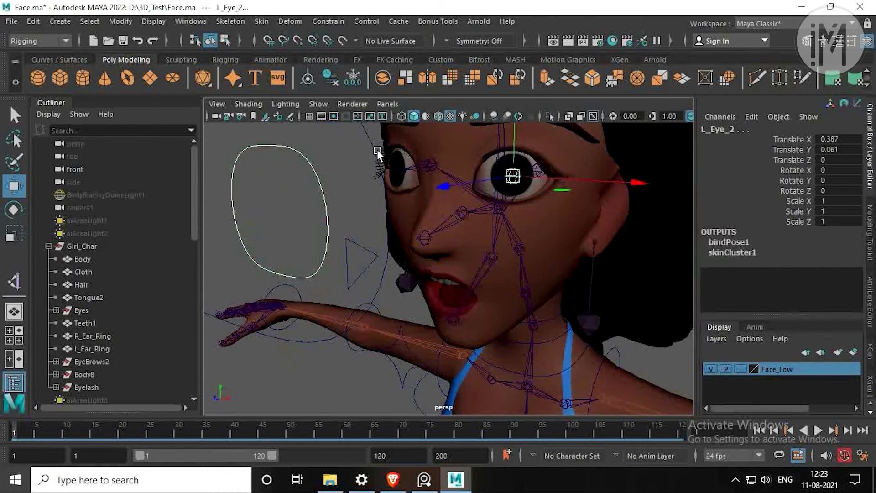
left_click(329, 21)
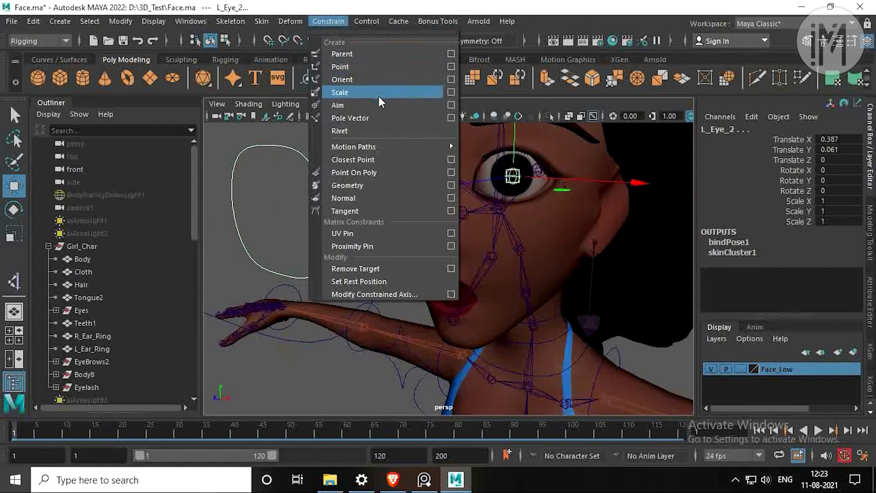
left_click(446, 104)
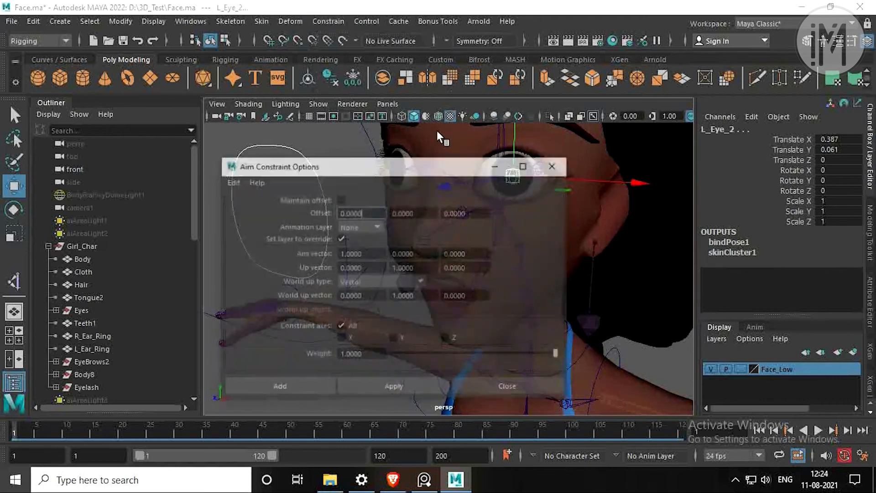
left_click(340, 199)
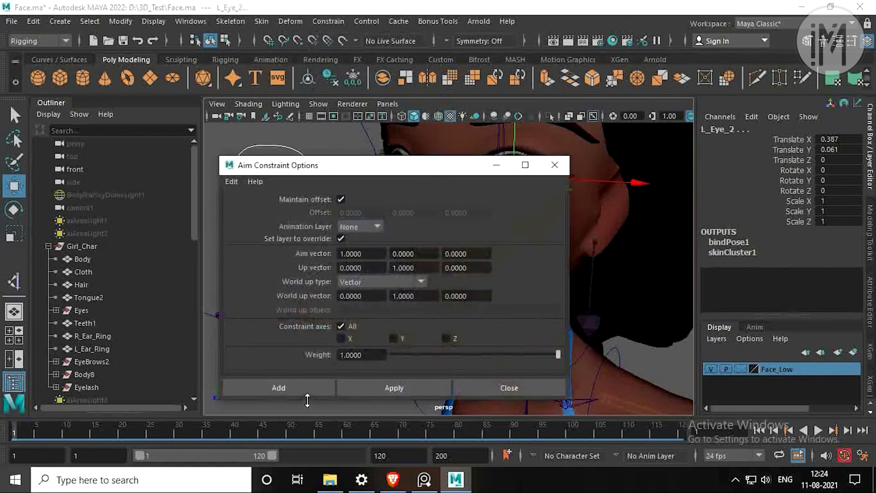
left_click(300, 386)
Step: Test the left eye's aim constraint by moving L_Eye_Ctrl in different directions, and undo the test moves
left_click(317, 234)
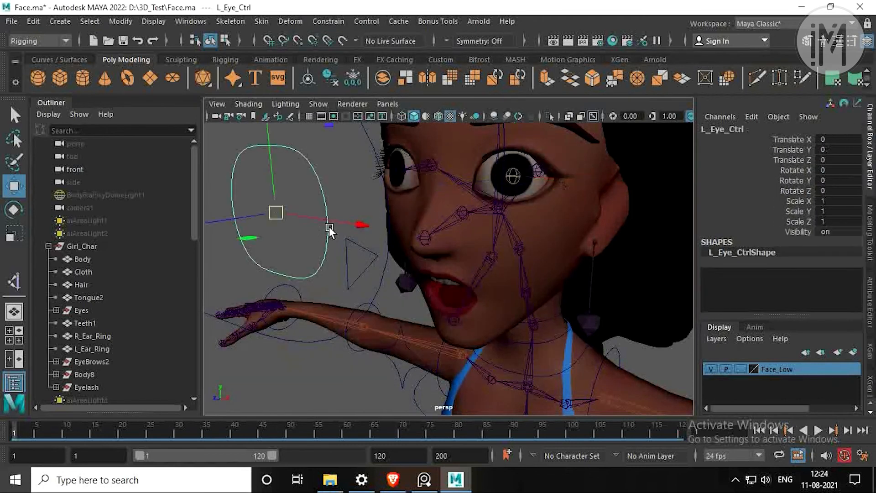
left_click_drag(290, 218, 344, 228)
key("ctrl+z")
scroll(336, 239, "down", 3)
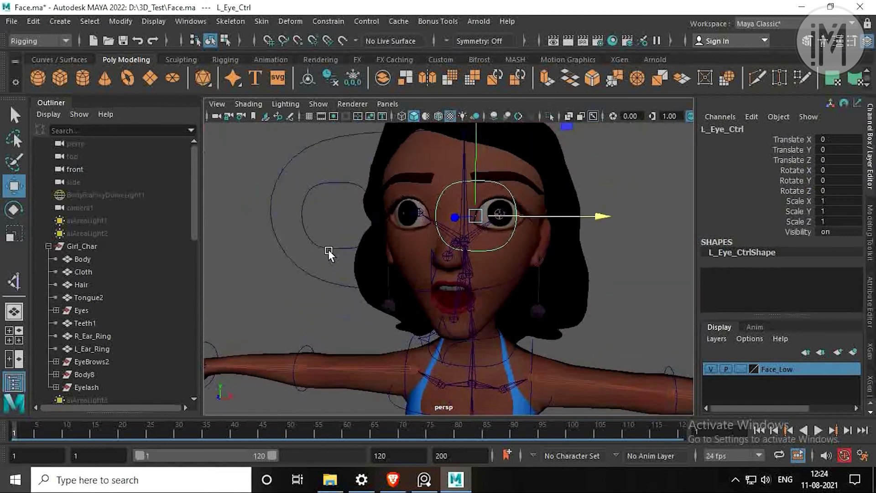
left_click_drag(453, 219, 469, 234)
key("ctrl+z")
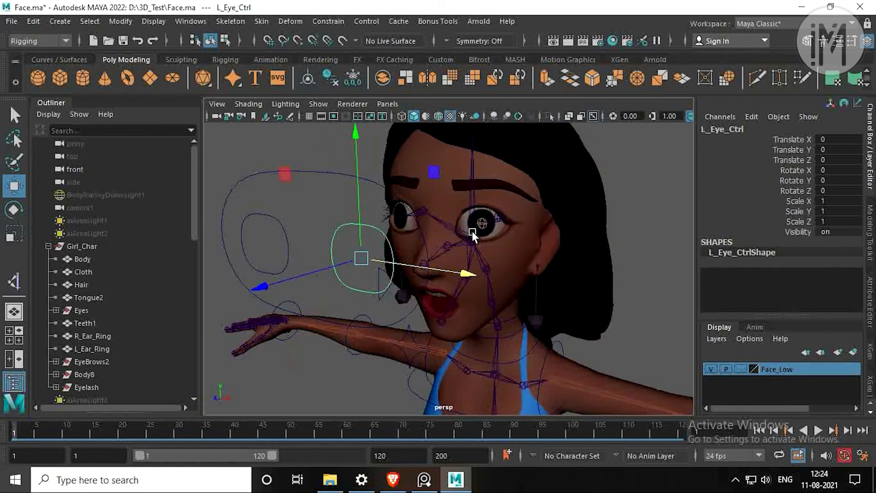
left_click_drag(471, 231, 505, 224, "alt")
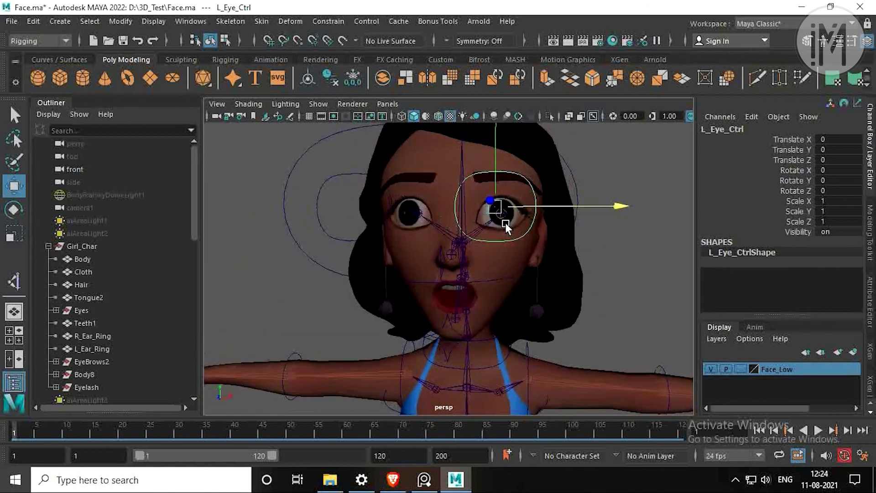
Step: Aim-constrain the R_Eye_2 joint to the R_Eye_Ctrl curve with the same constraint options
left_click(363, 179)
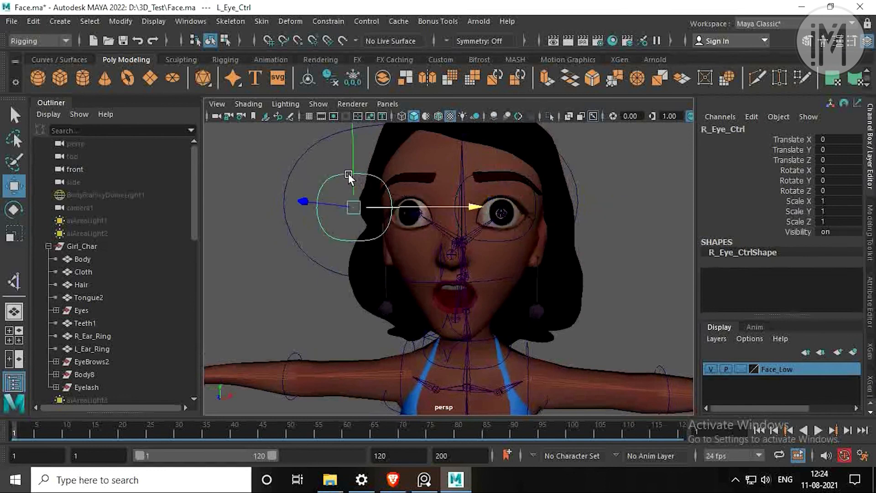
left_click_drag(348, 173, 404, 228, "alt")
scroll(404, 227, "up", 3)
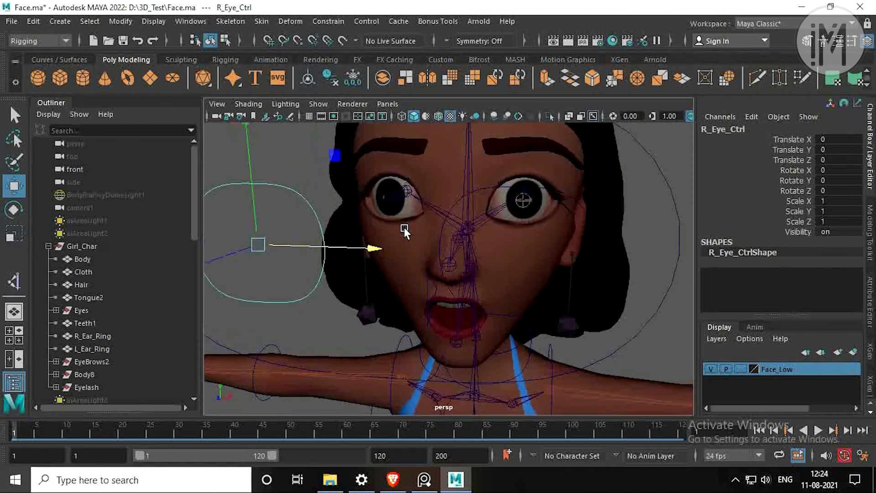
middle_click_drag(404, 228, 410, 234, "alt")
left_click(395, 204, "shift")
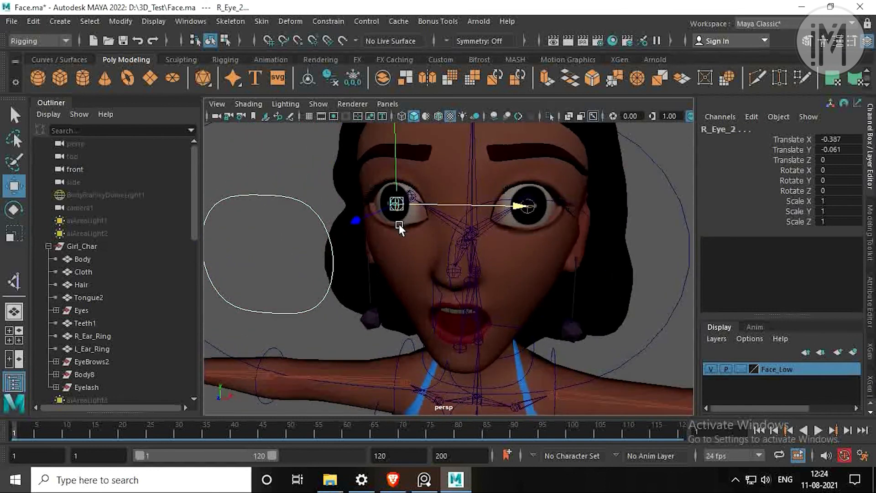
Step: Test the right eye's aim constraint by moving R_Eye_Ctrl, undo the test move, and select Eye_Grp_Ctrl
left_click(309, 204)
scroll(353, 215, "down", 4)
middle_click_drag(353, 214, 363, 200, "alt")
left_click_drag(393, 246, 420, 220)
key("ctrl+z")
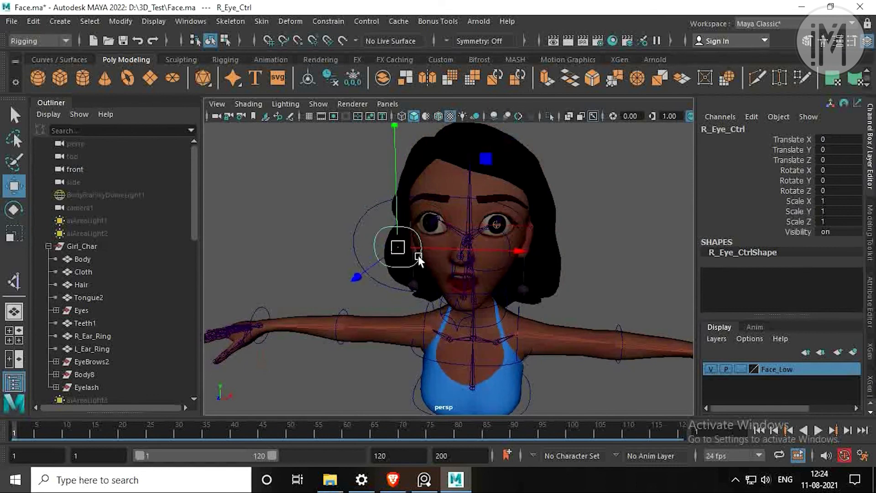
left_click(371, 231)
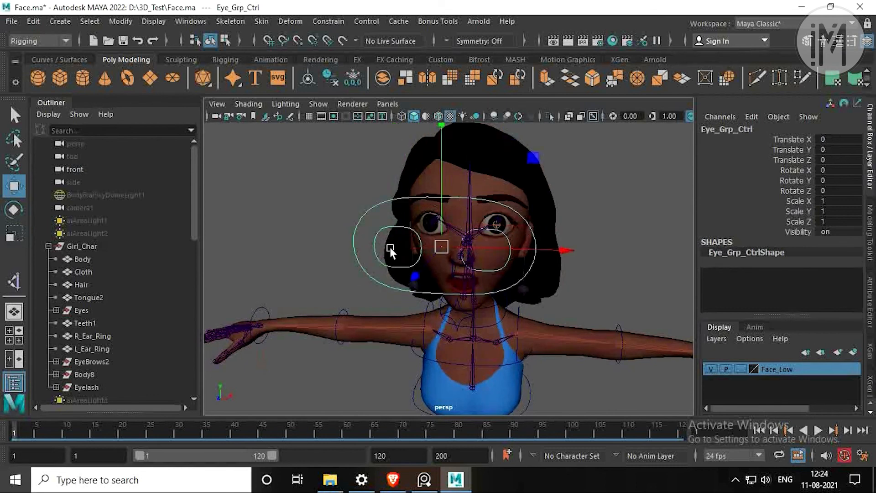